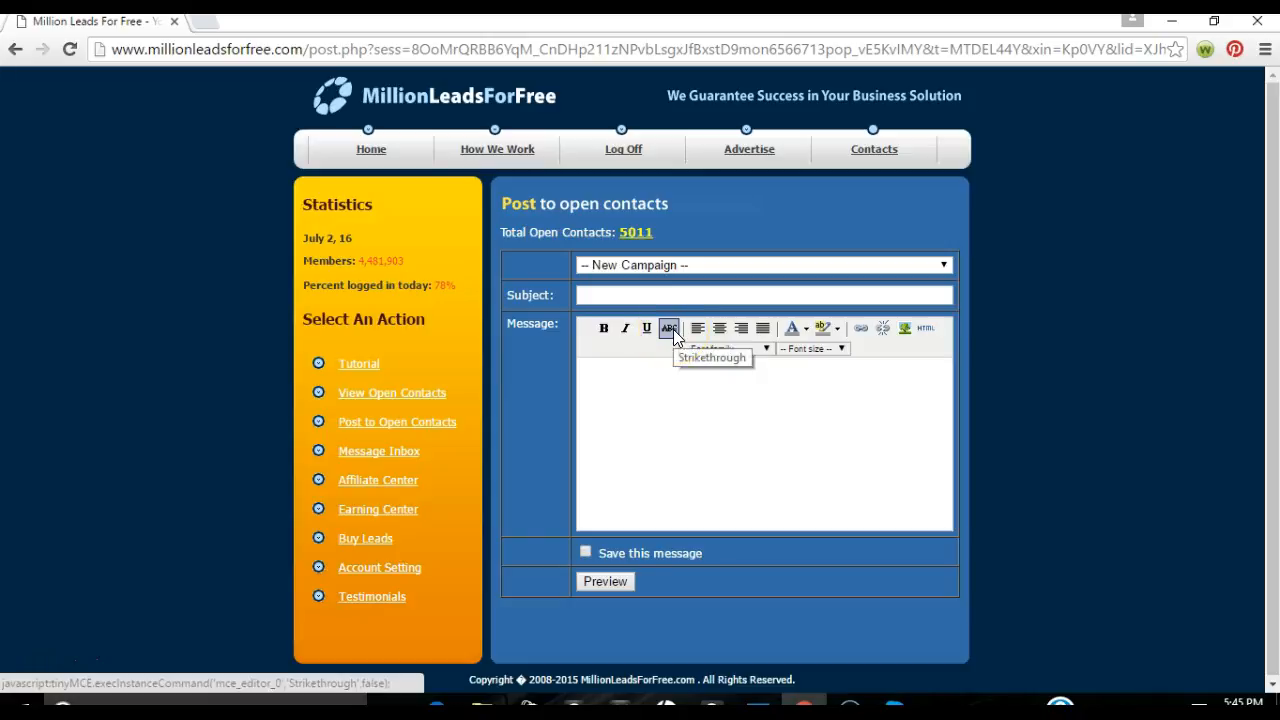
left_click(696, 331)
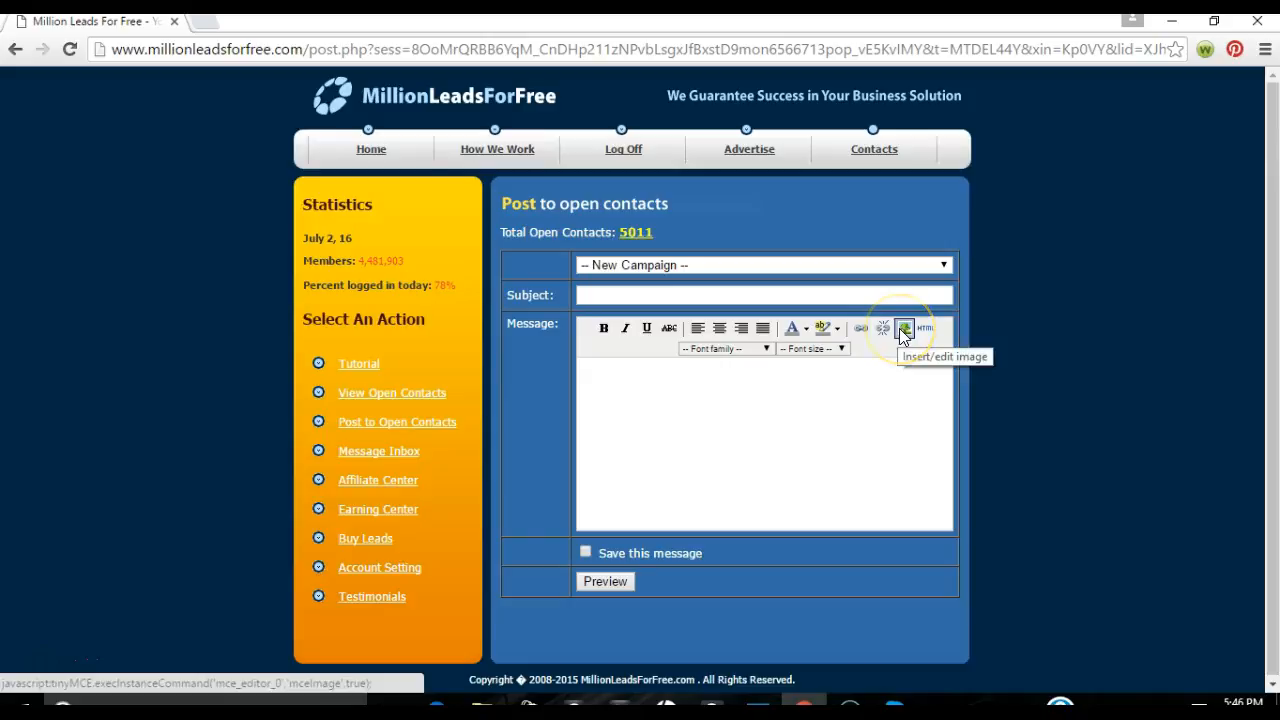
left_click(925, 333)
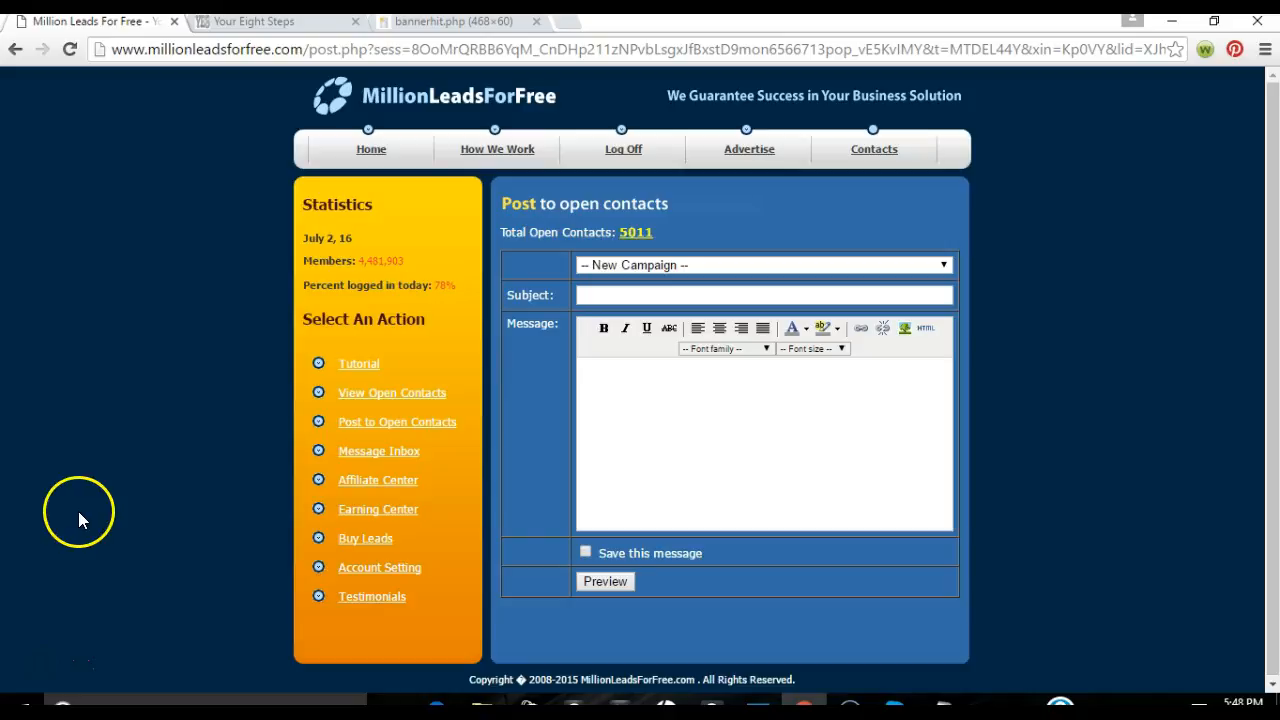
- Write the first two message lines, "Frustrated With Your Marketing Results?" and "We All Have Been!"
left_click(643, 372)
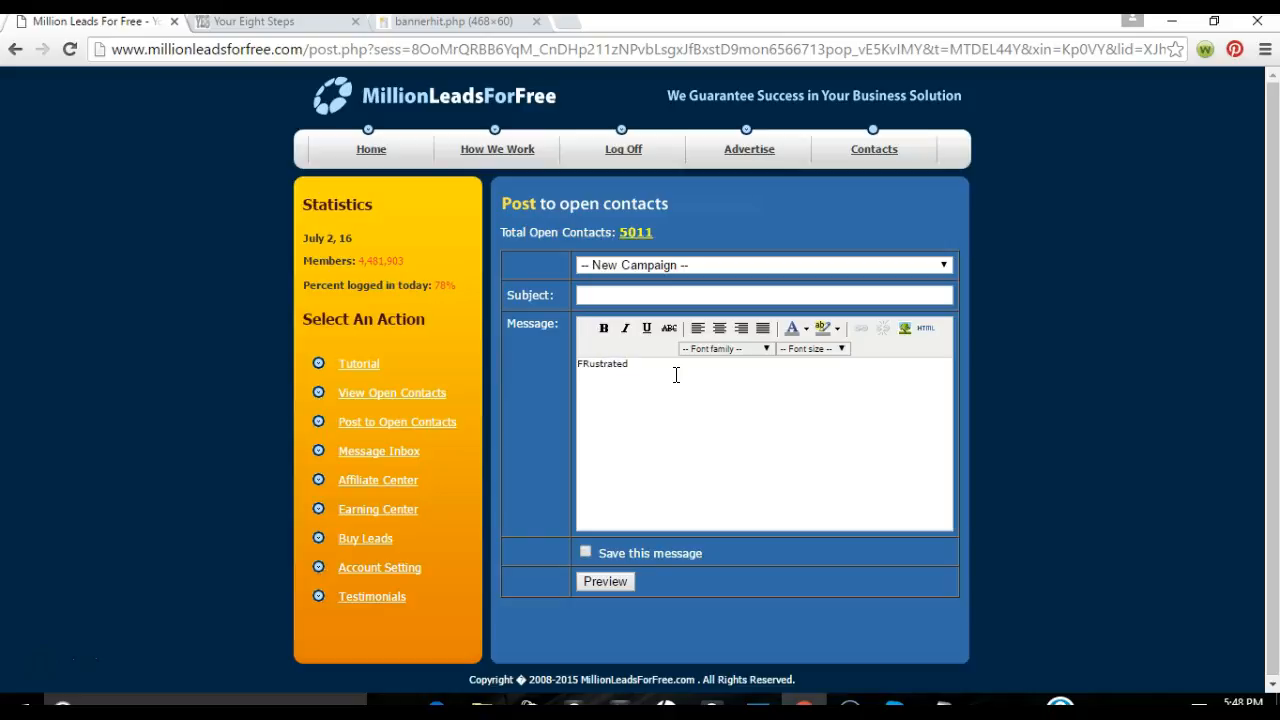
key("BackSpace")
key("BackSpace")
key("BackSpace")
type("ng")
type("ave Been!")
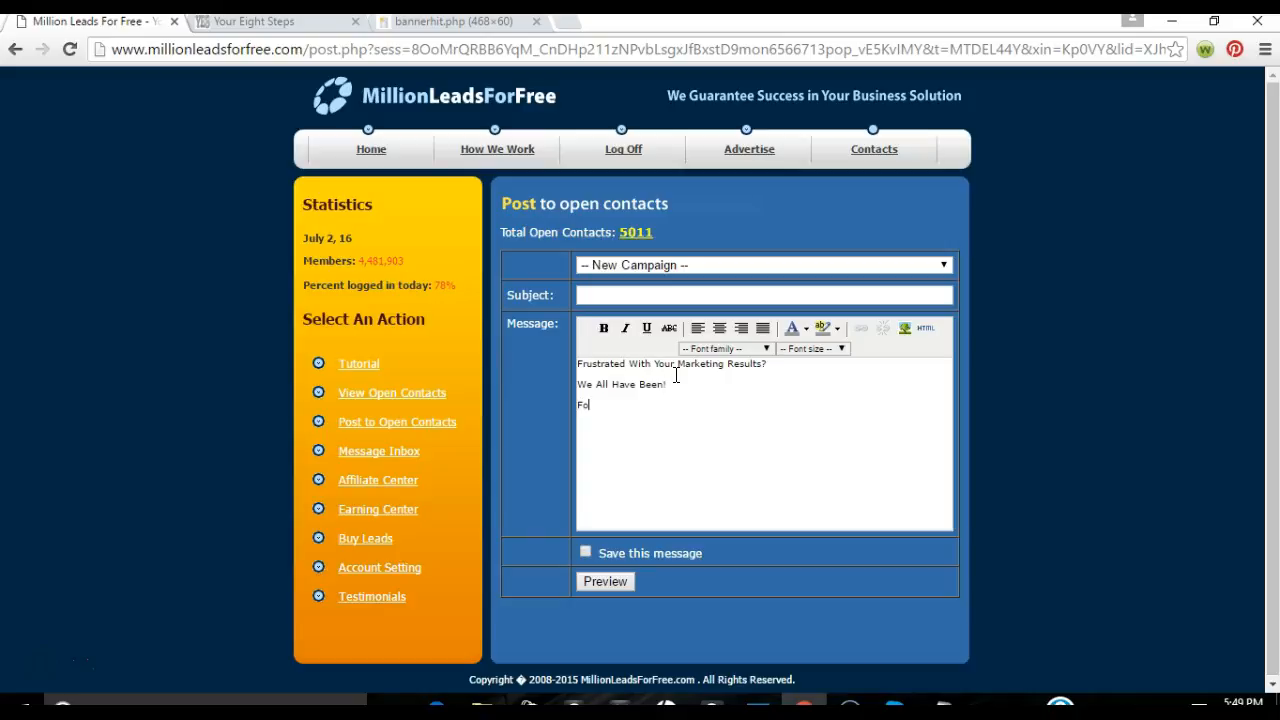
- Add the third message line "For A Better Step By Step Way To Market Go HERE"
left_click(663, 378)
type("Better Way To Market")
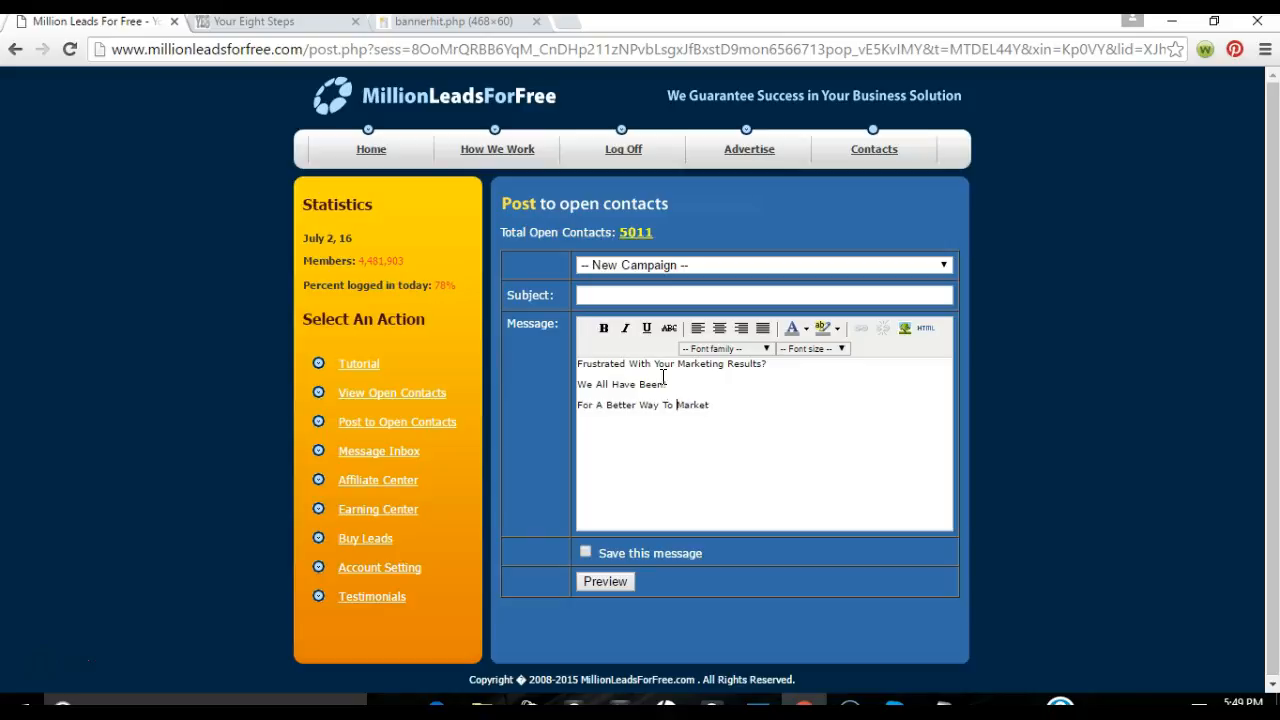
type("Step By Step")
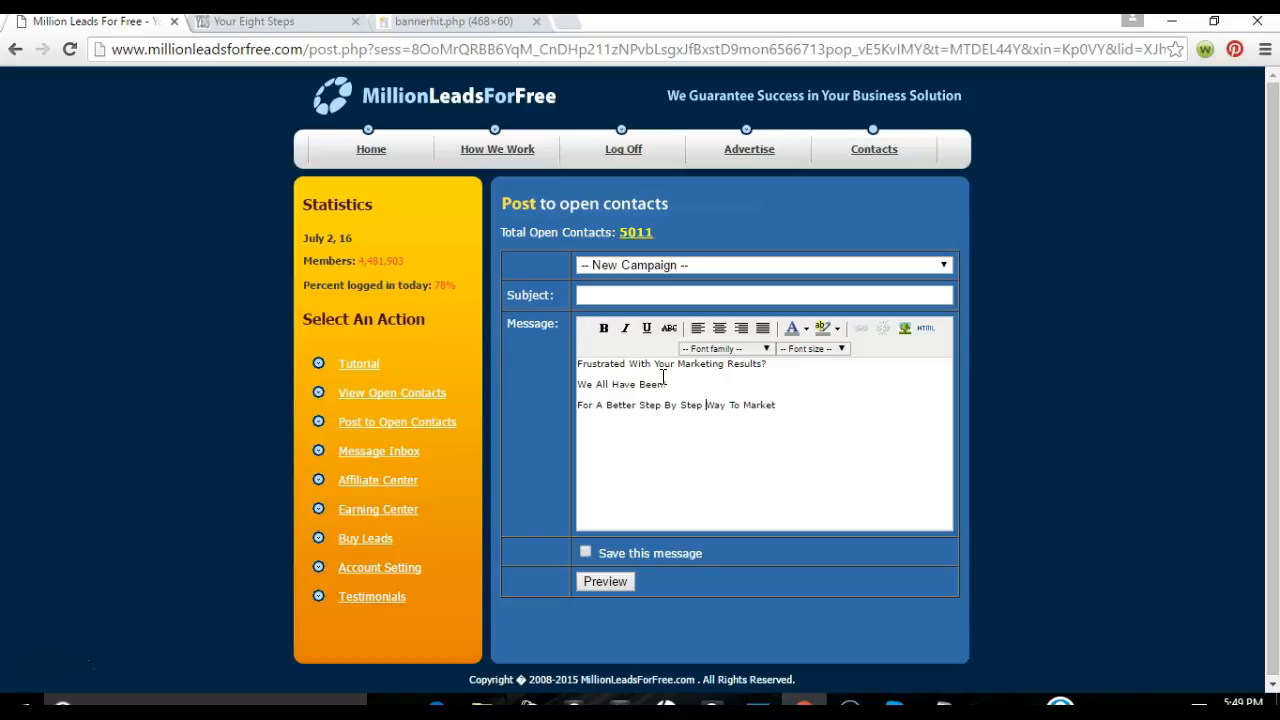
left_click(666, 384)
type("!")
left_click(790, 406)
left_click(829, 407)
- Format all three lines of the message in Arial at 14 pt
left_click_drag(829, 407, 571, 365)
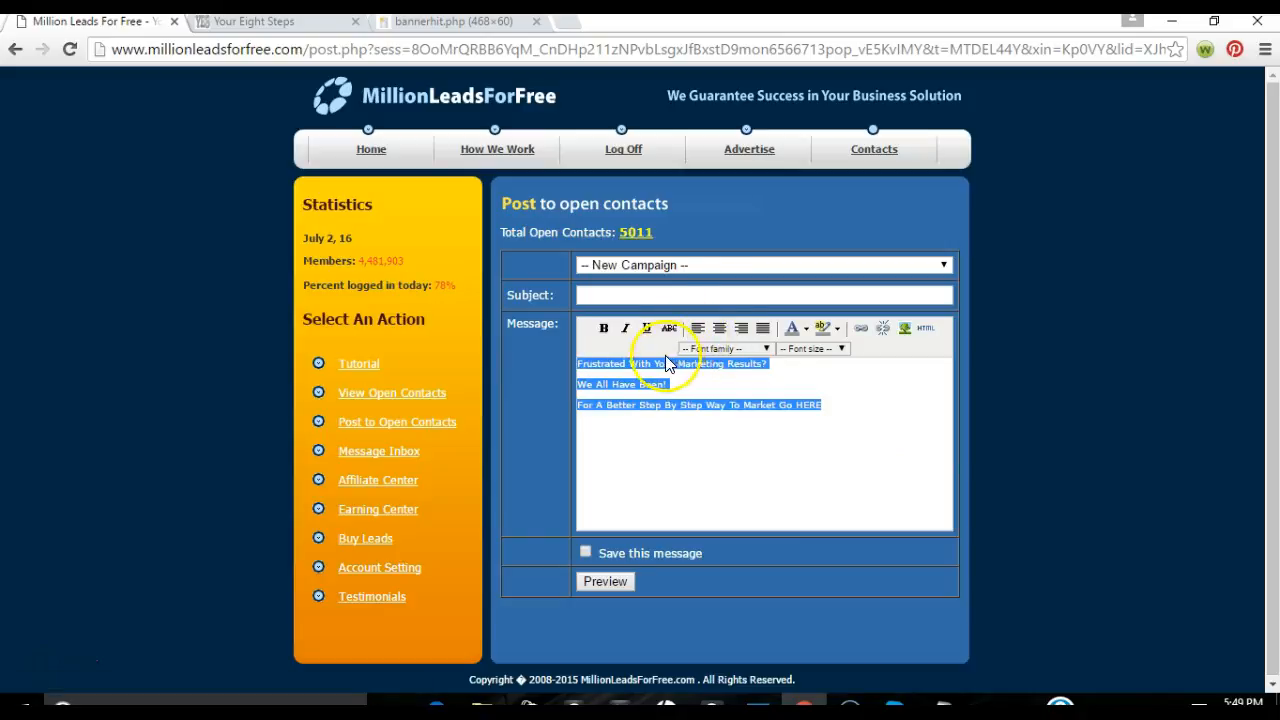
left_click(766, 351)
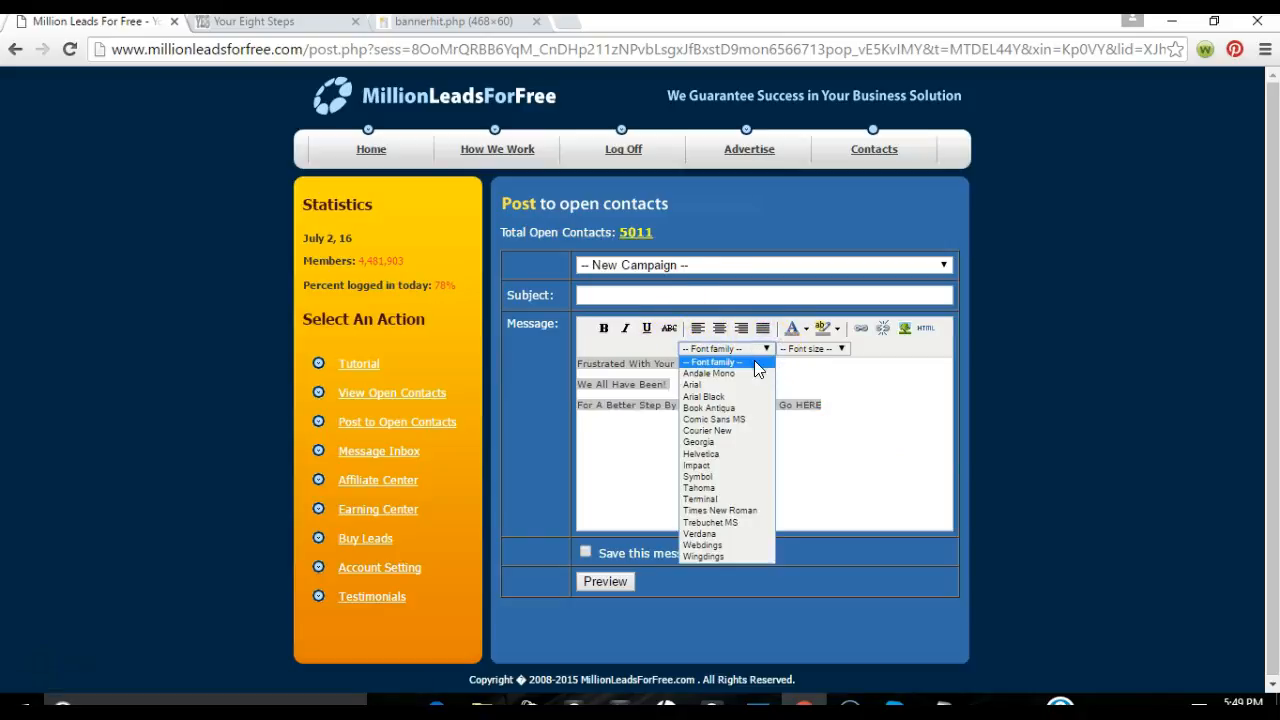
left_click(705, 386)
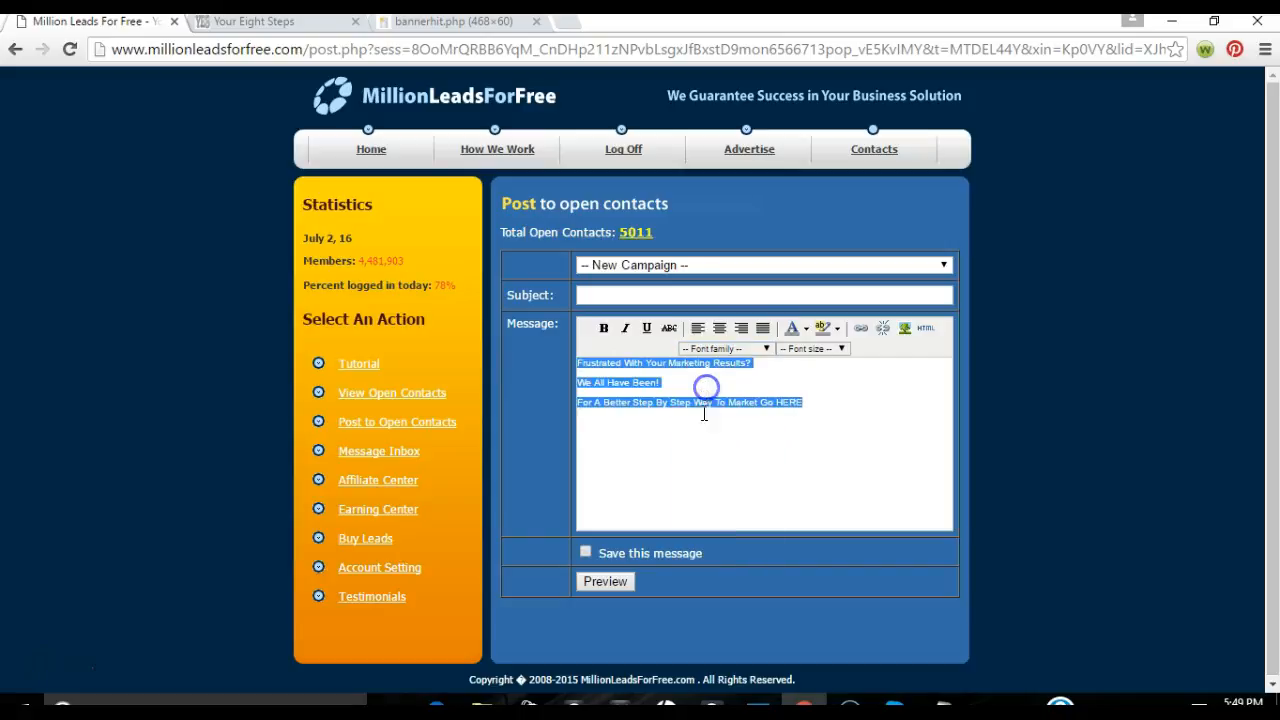
left_click(838, 349)
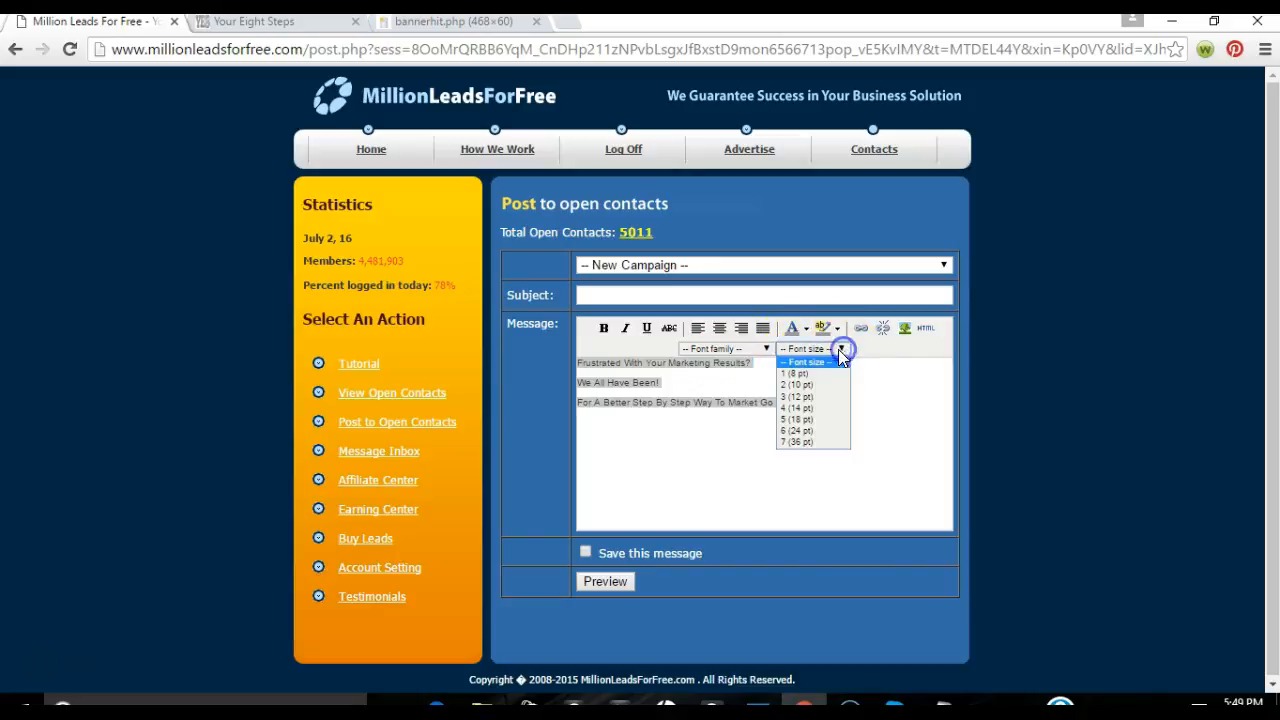
left_click(806, 408)
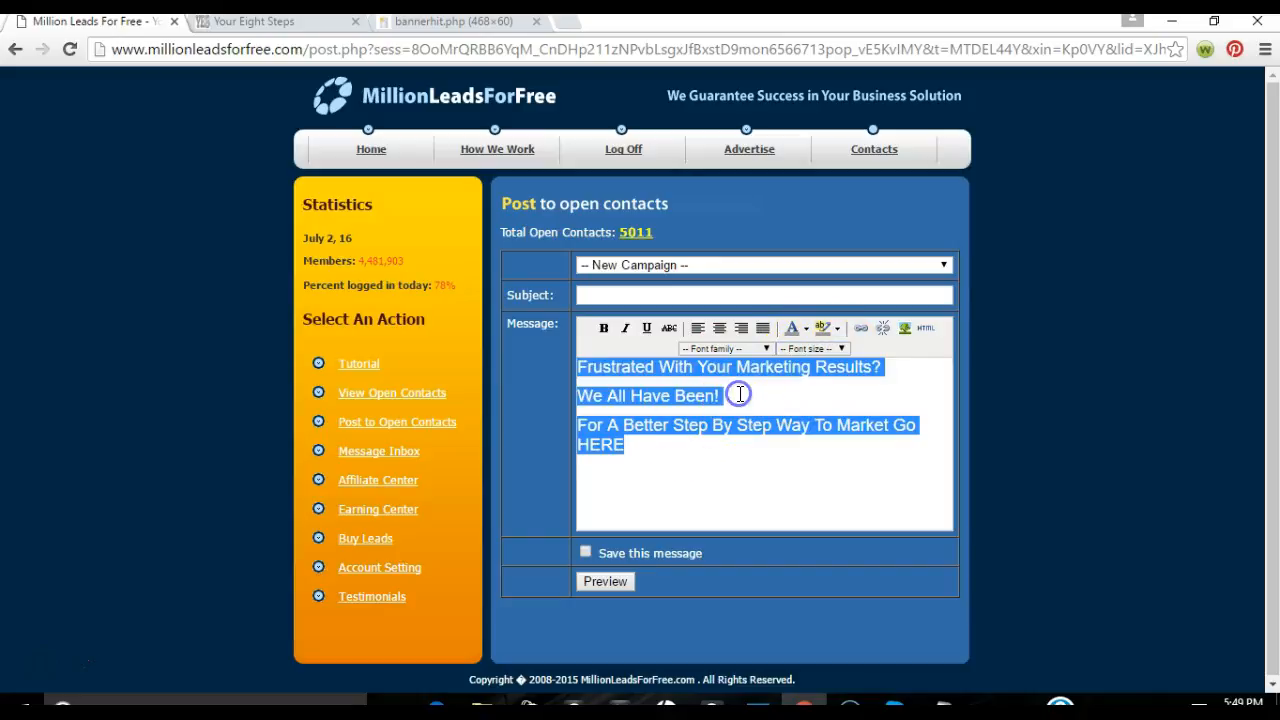
left_click(710, 462)
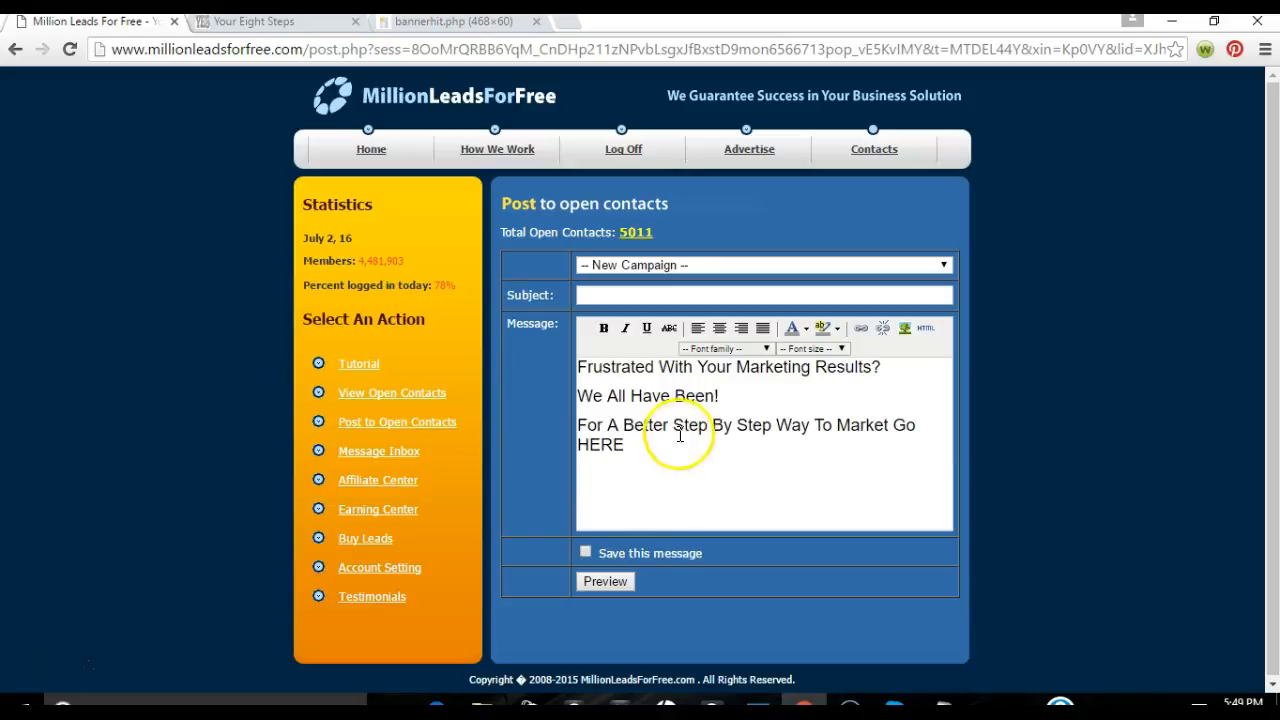
- Change the font of the whole message to Georgia
left_click(720, 348)
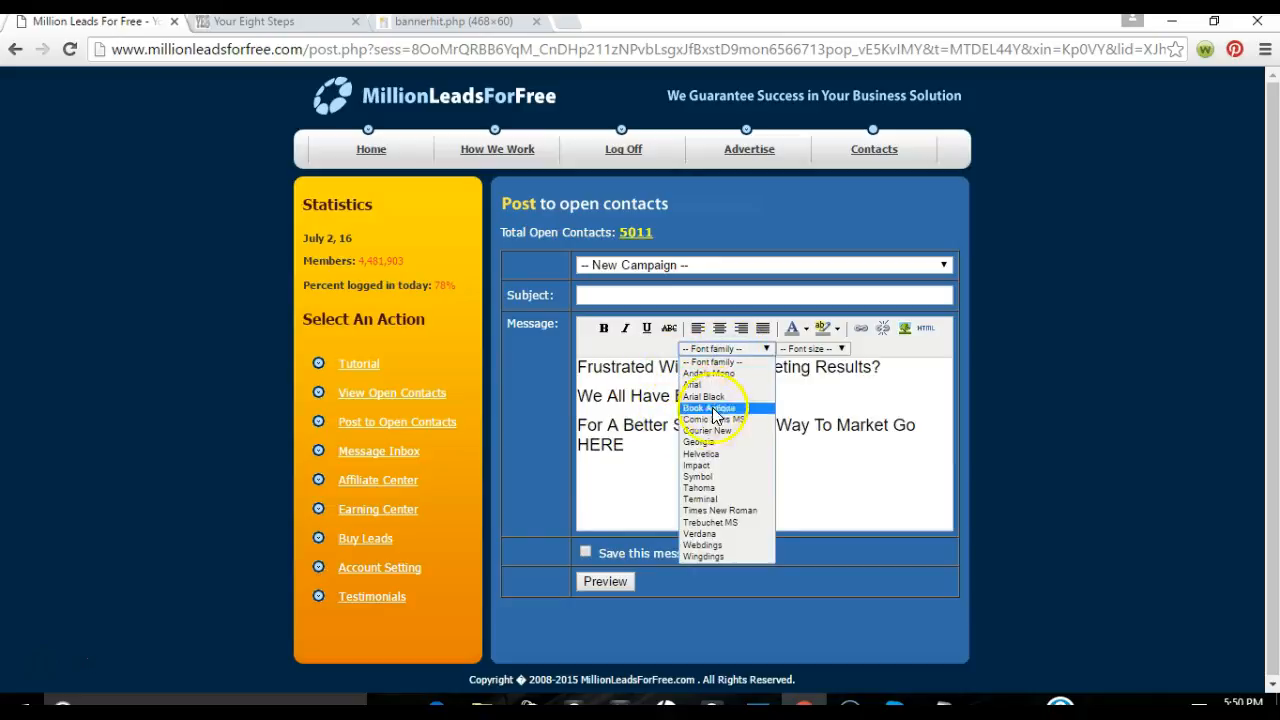
left_click(700, 441)
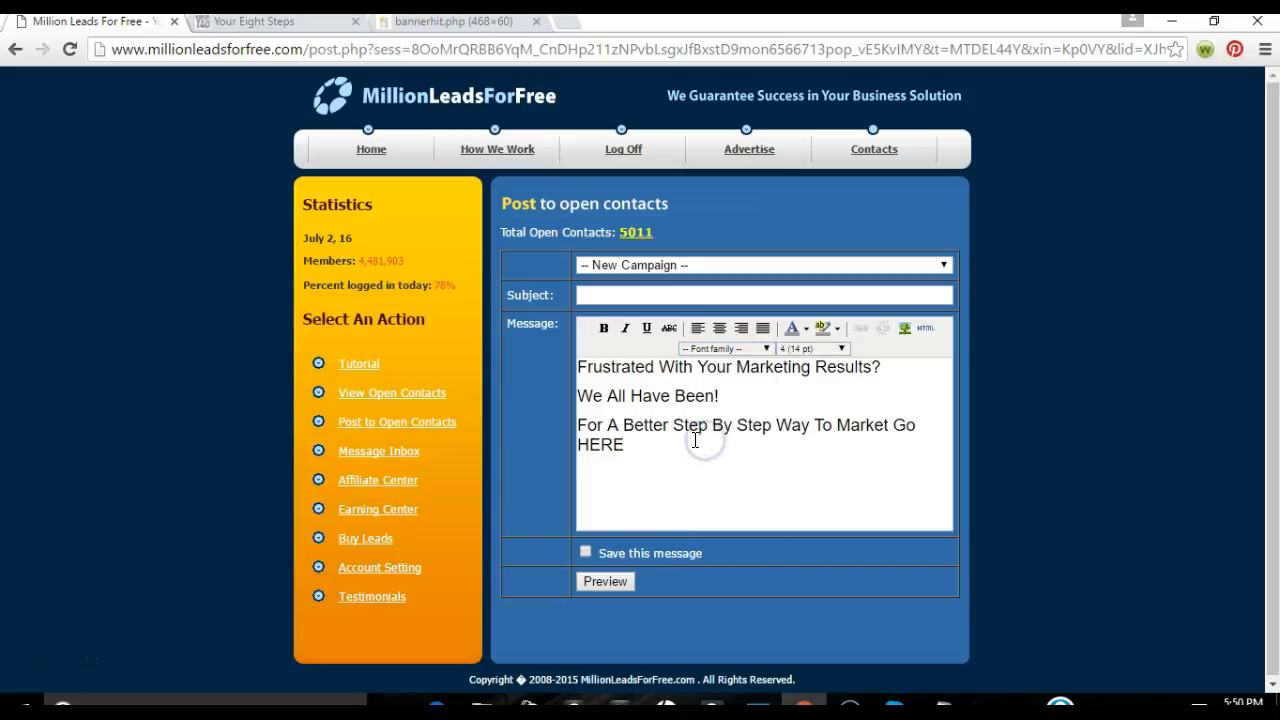
left_click_drag(663, 452, 563, 334)
left_click(641, 470)
left_click_drag(650, 467, 564, 369)
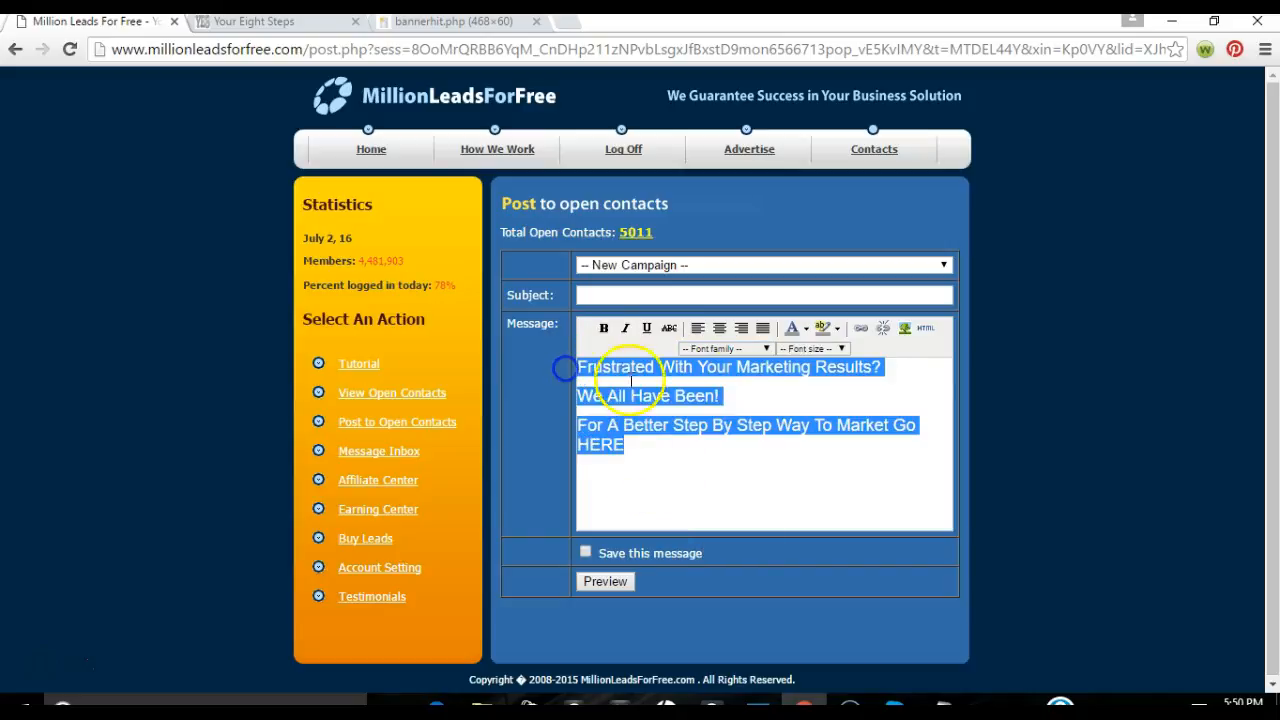
left_click(767, 348)
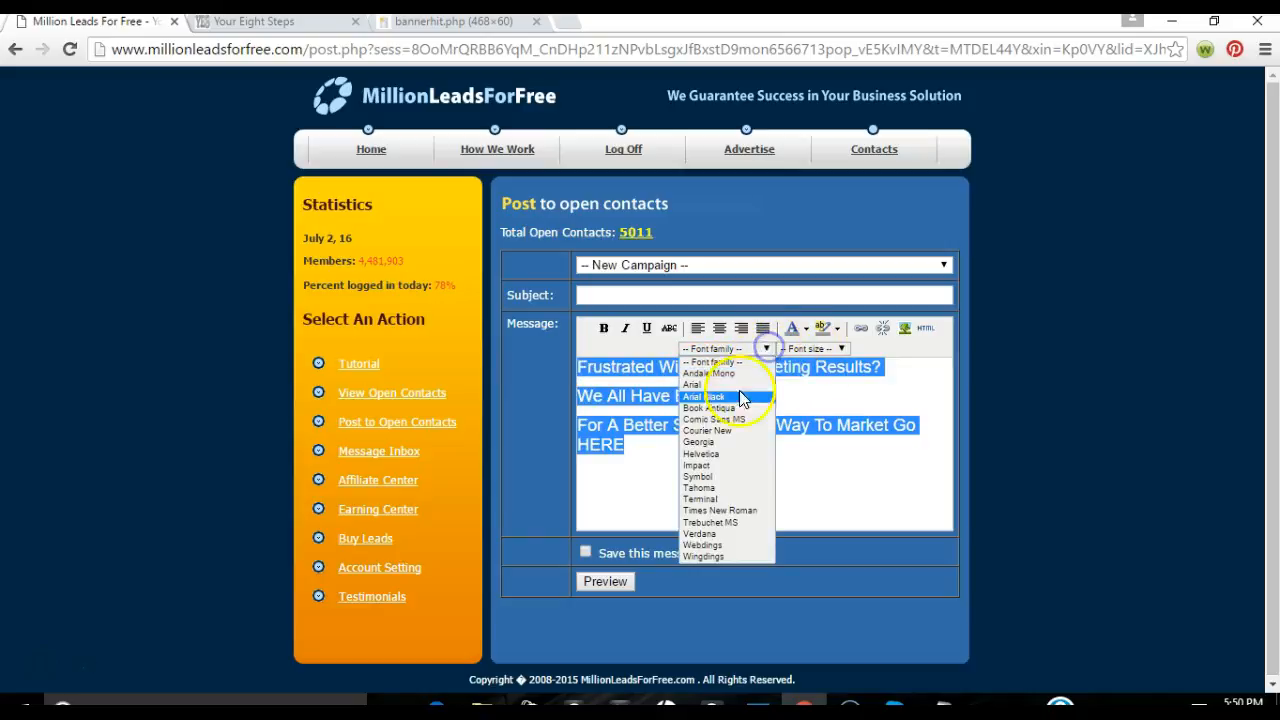
left_click(724, 441)
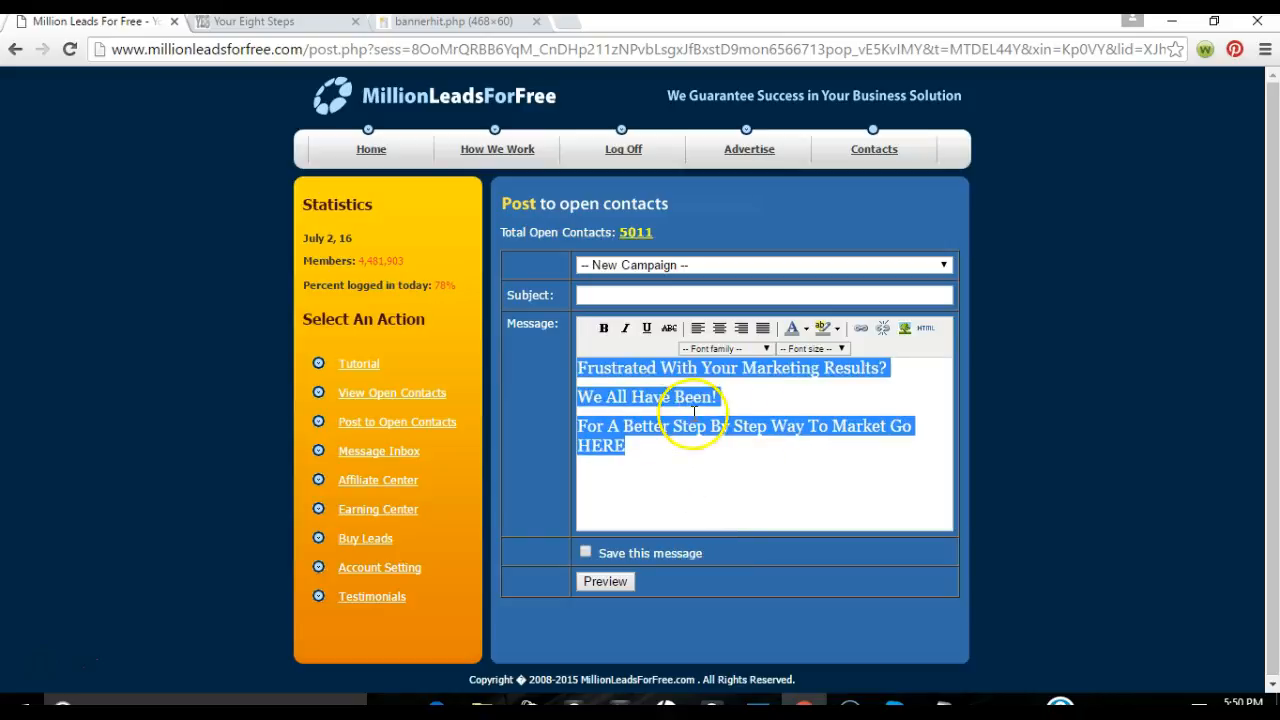
- Try font sizes of 14 pt and 8 pt for the message text
left_click(842, 349)
left_click(824, 410)
left_click(748, 404)
left_click(841, 349)
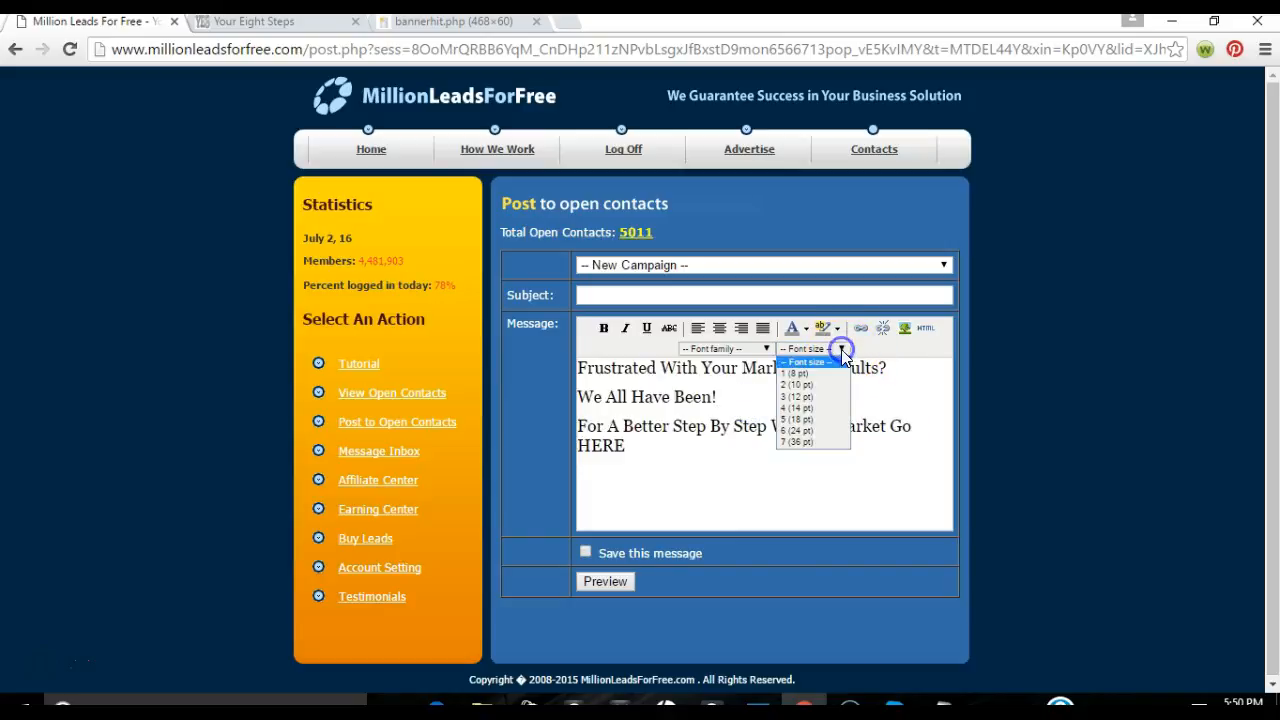
left_click(818, 375)
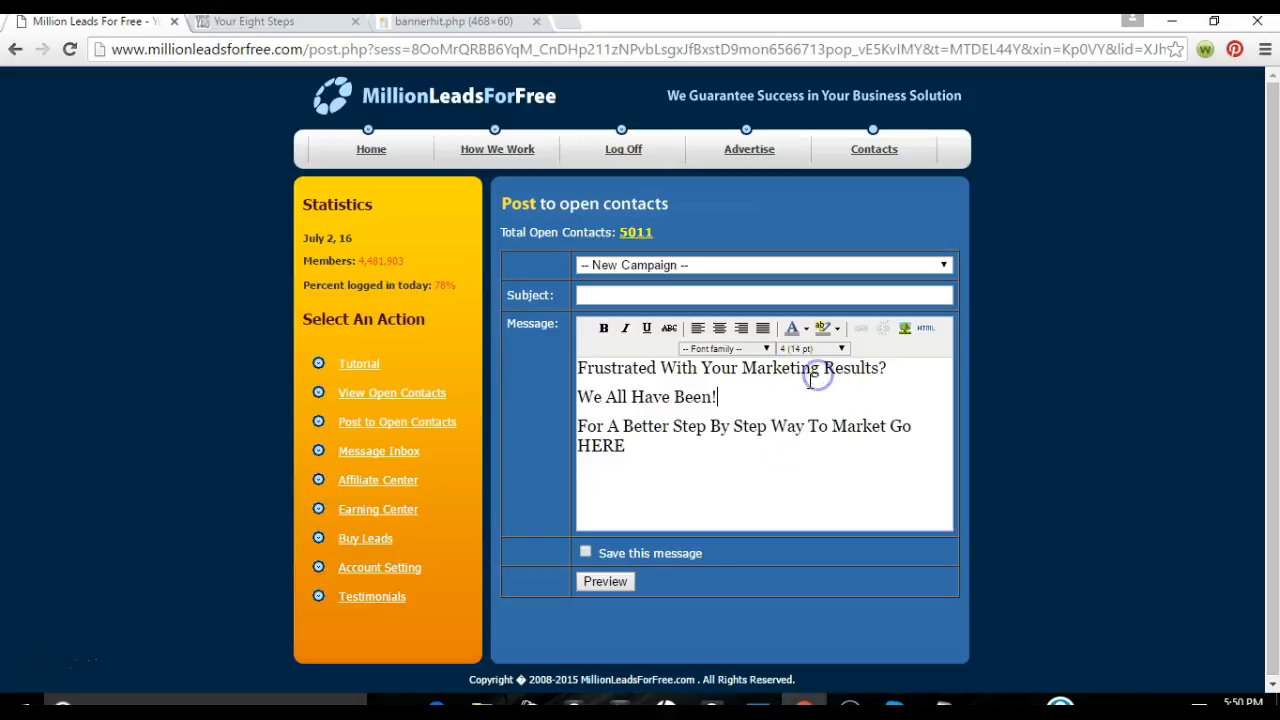
- Select the entire message and enlarge its text to 24 pt
left_click_drag(771, 443, 470, 352)
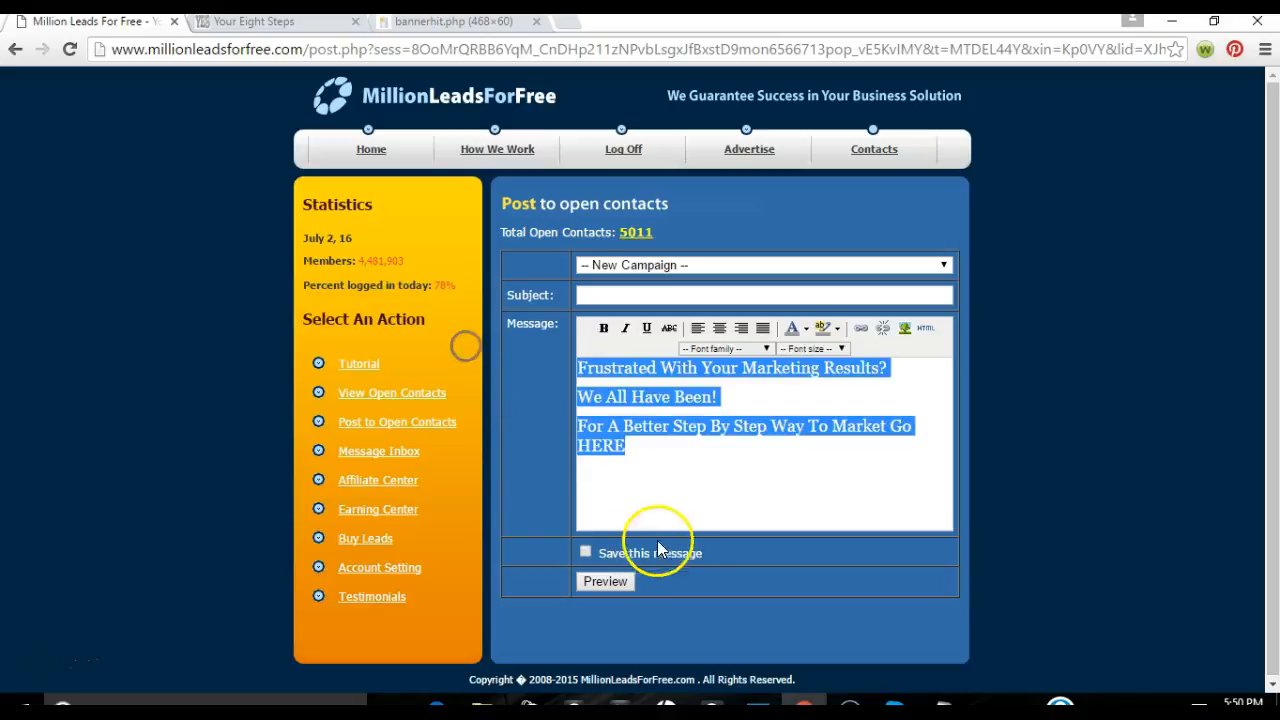
left_click(666, 458)
left_click_drag(666, 458, 565, 366)
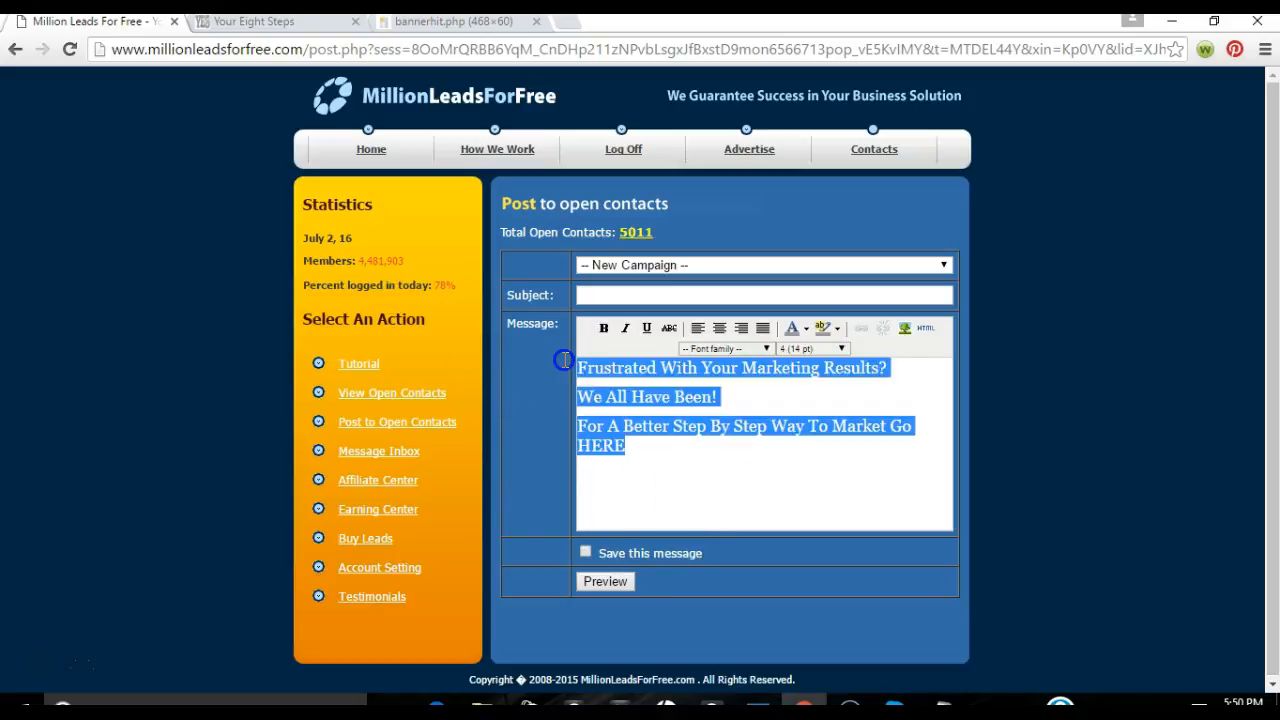
left_click(839, 347)
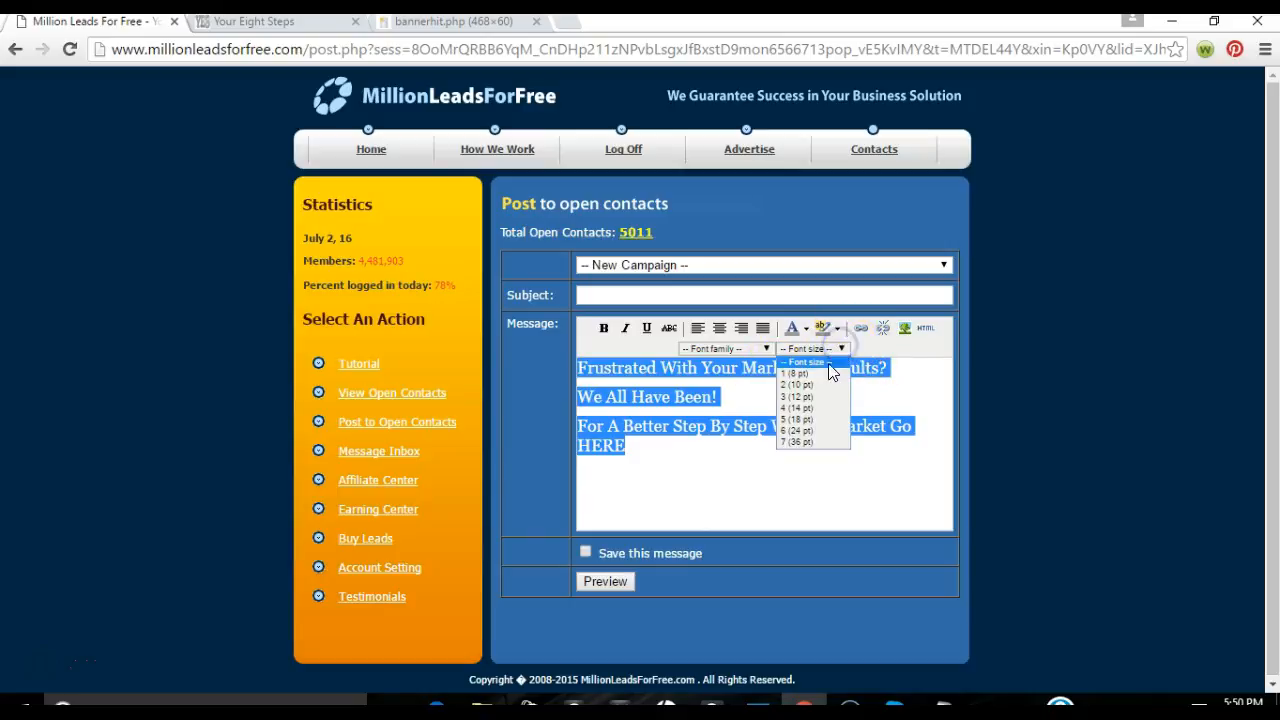
left_click(810, 430)
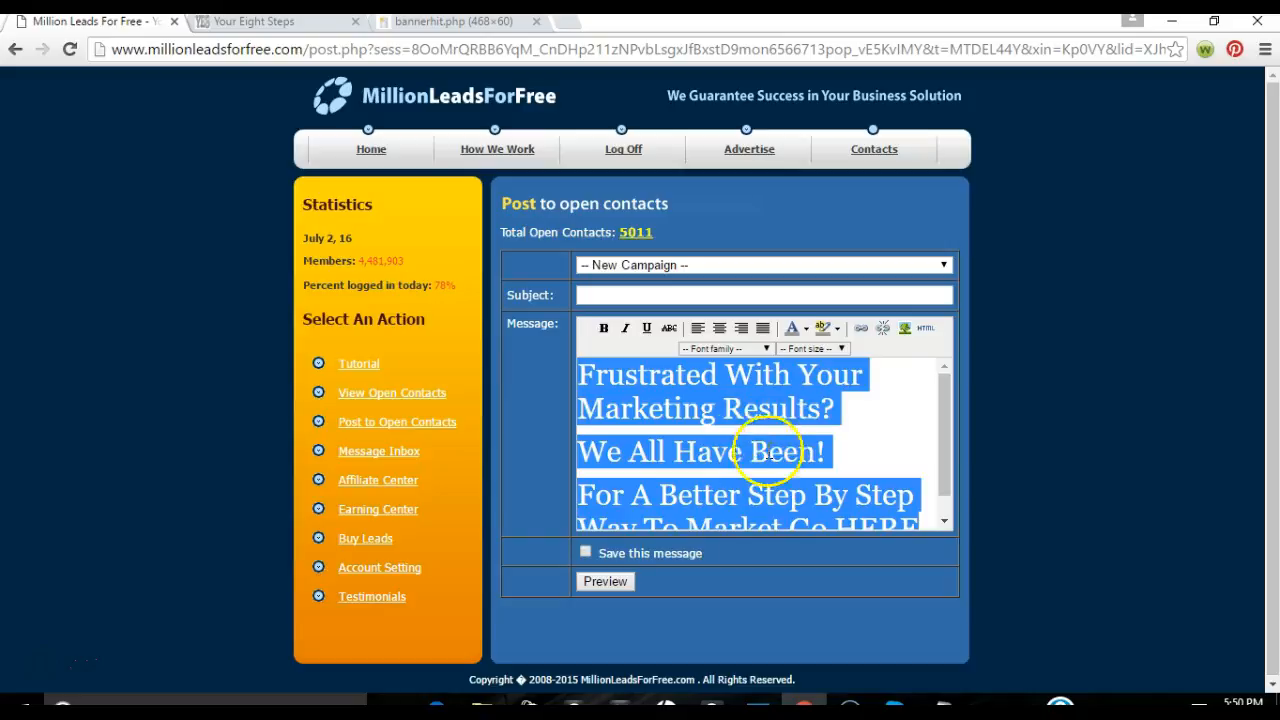
- Set the font size of the entire message to 12 pt
left_click(834, 350)
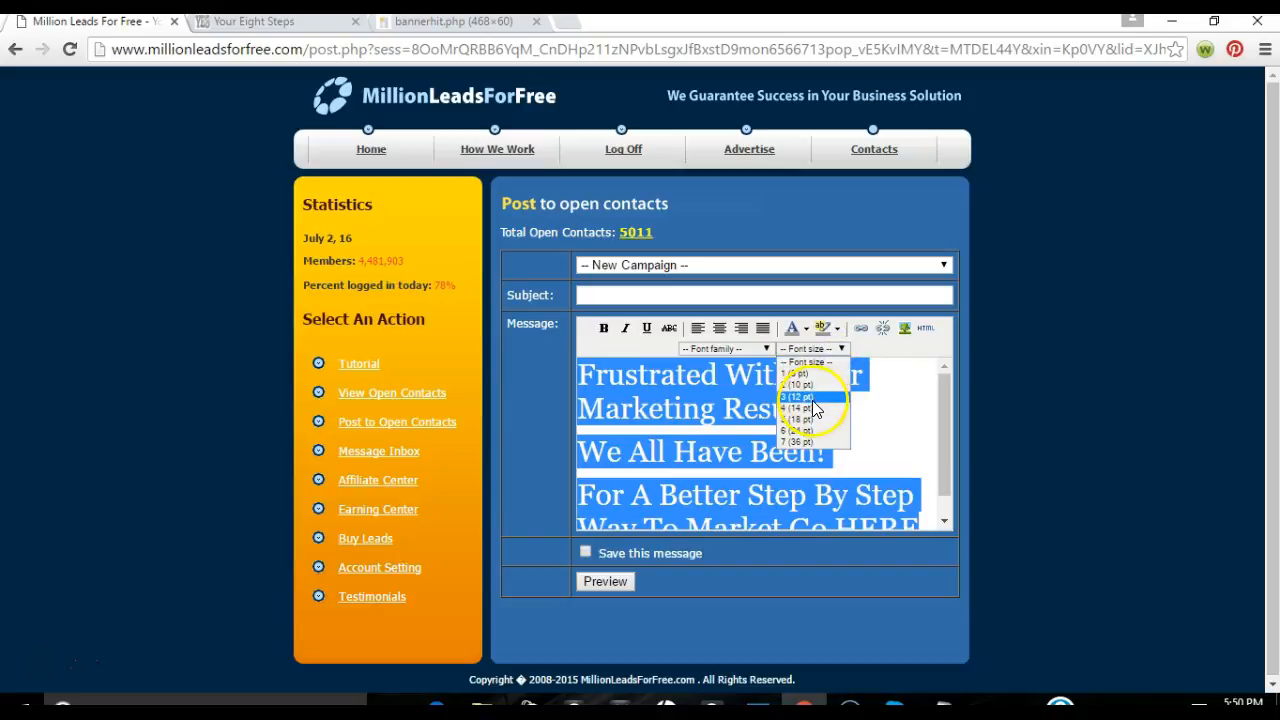
left_click(810, 398)
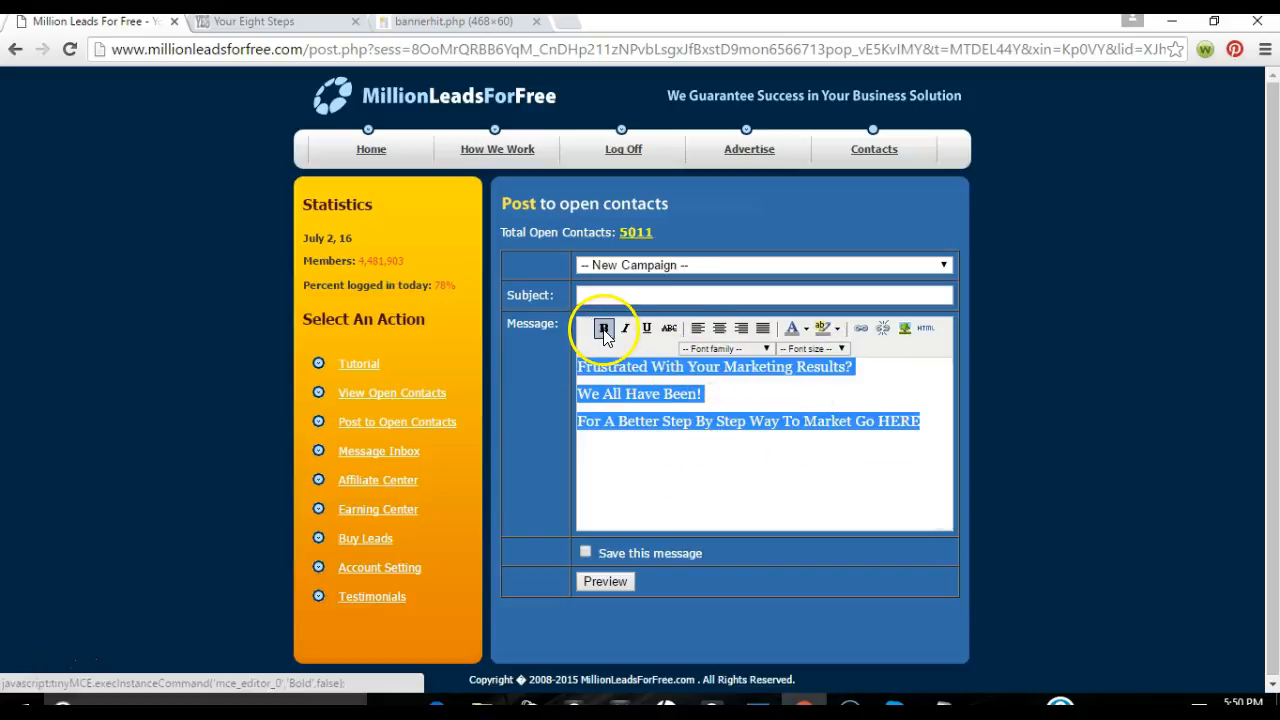
left_click(689, 443)
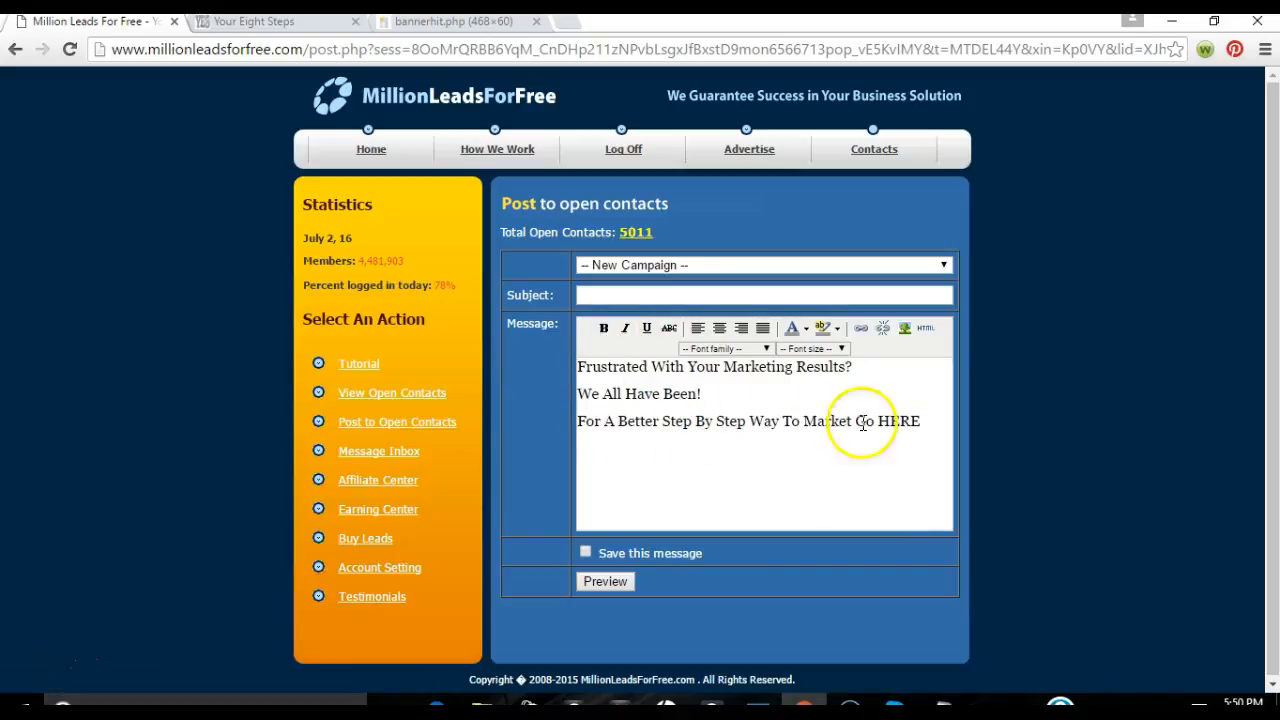
- Apply bold formatting to all three lines of the message
triple_click(912, 421)
left_click(576, 366, "shift")
left_click(603, 329)
left_click(656, 462)
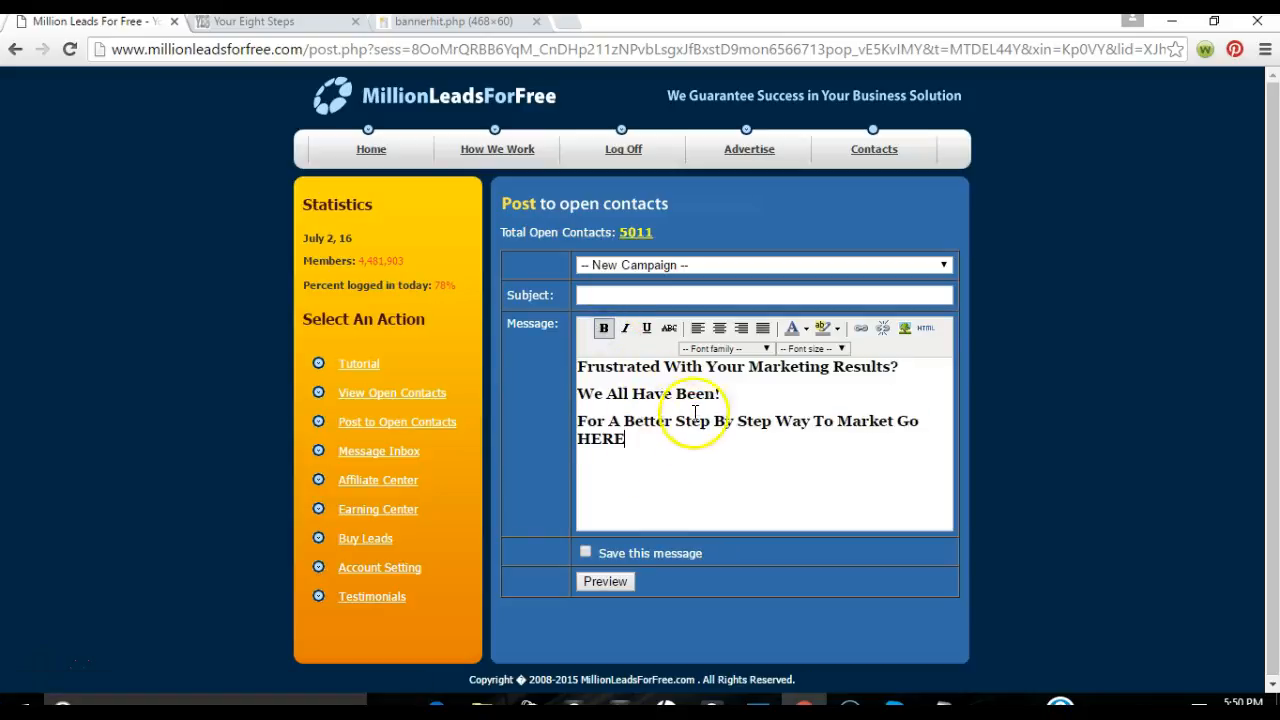
- Apply italic formatting to all three lines of the message
left_click(638, 444)
left_click_drag(638, 444, 585, 360)
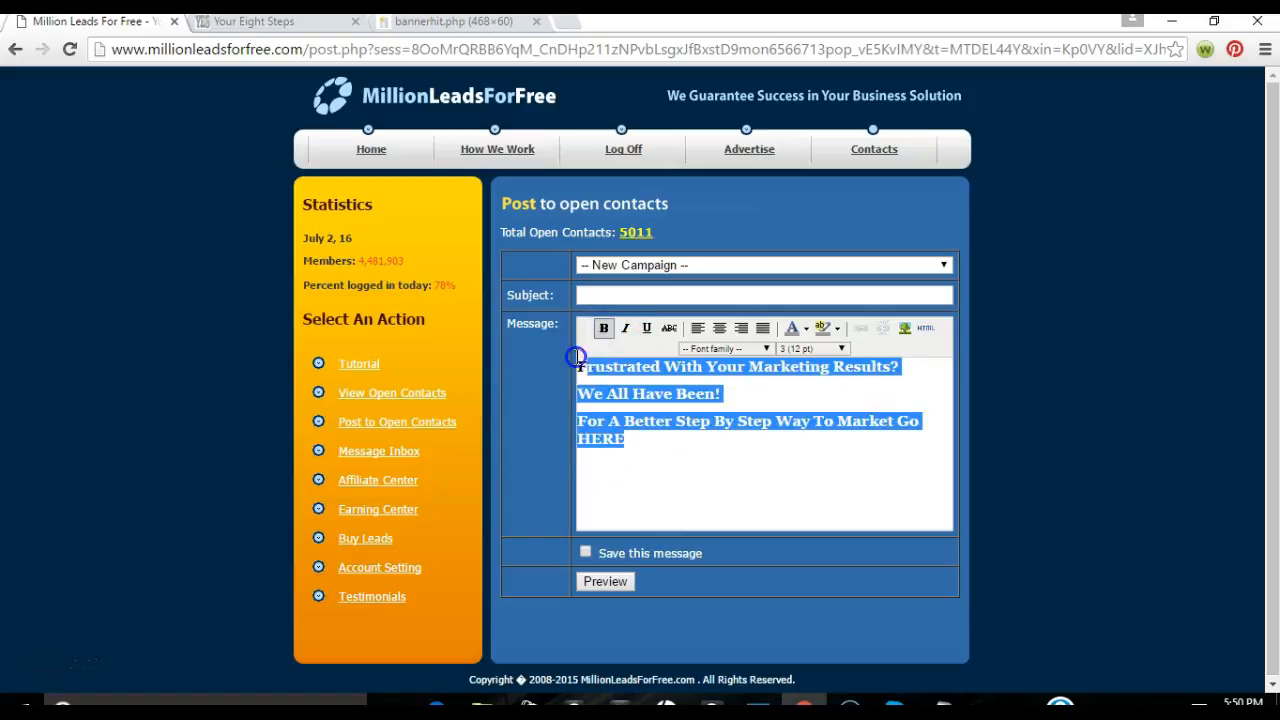
left_click(624, 328)
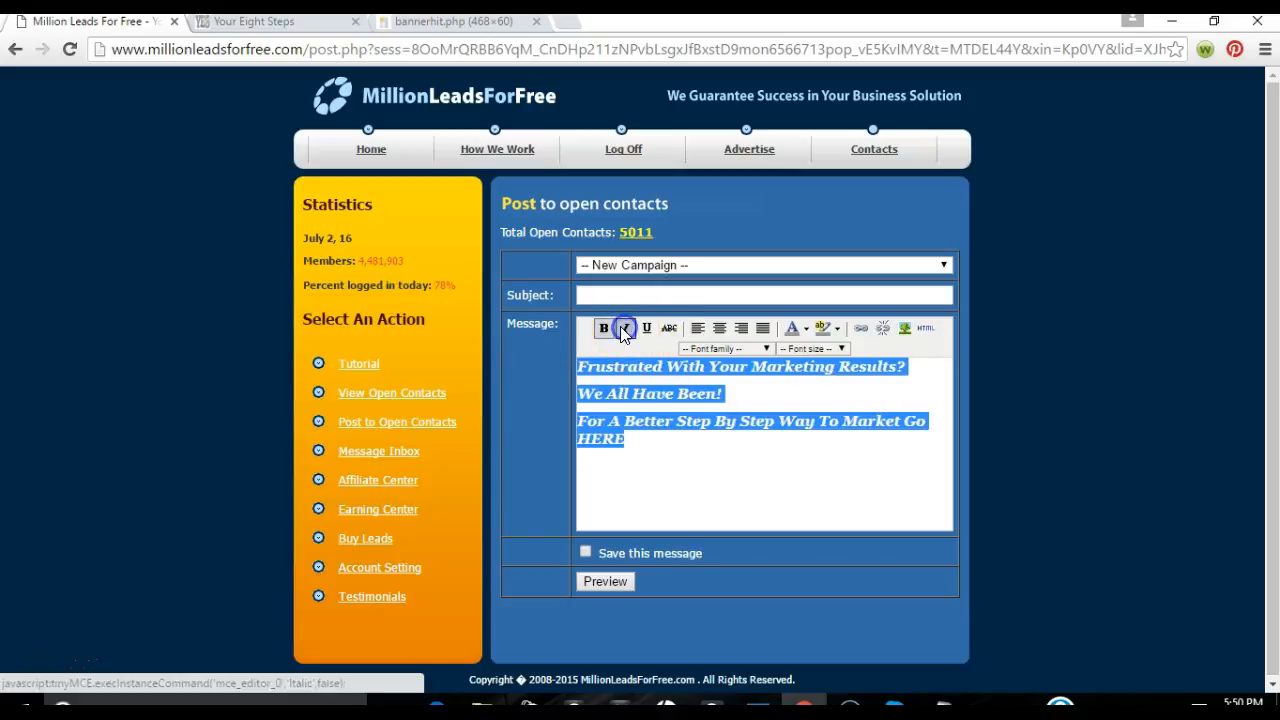
left_click(664, 474)
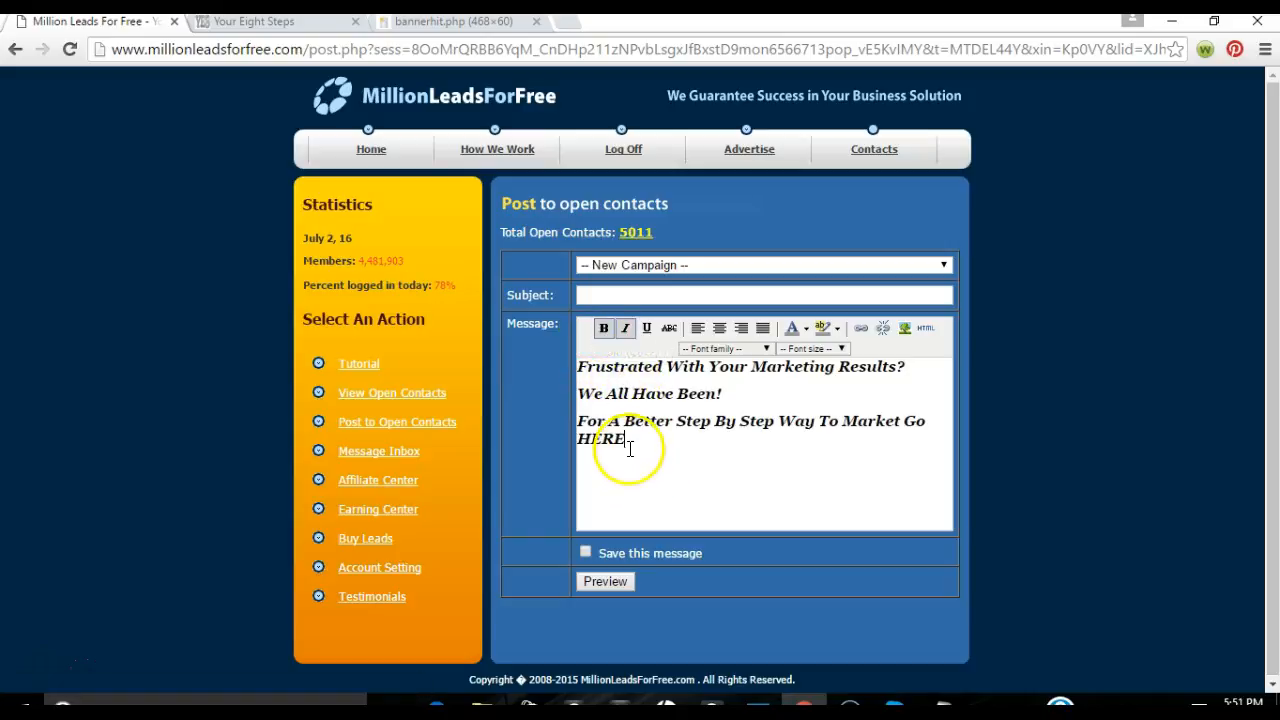
- Remove the bold formatting from the entire message
left_click_drag(625, 442, 571, 355)
left_click(598, 329)
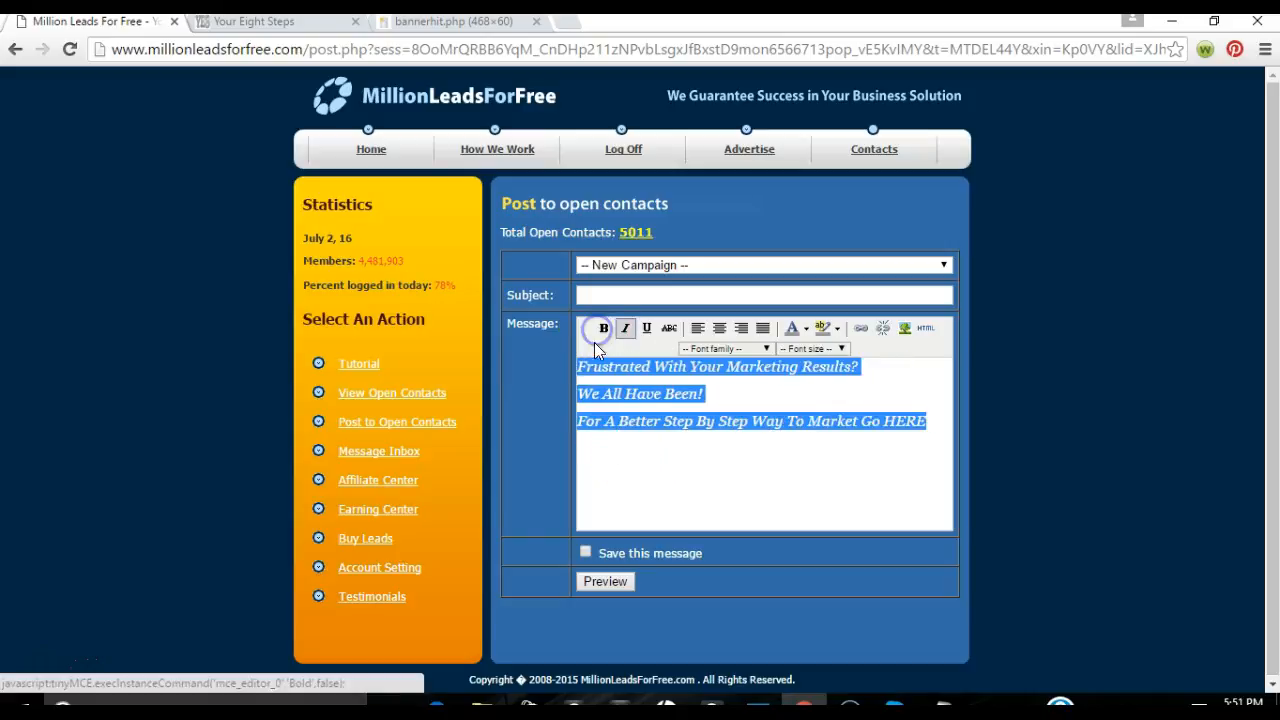
left_click(642, 485)
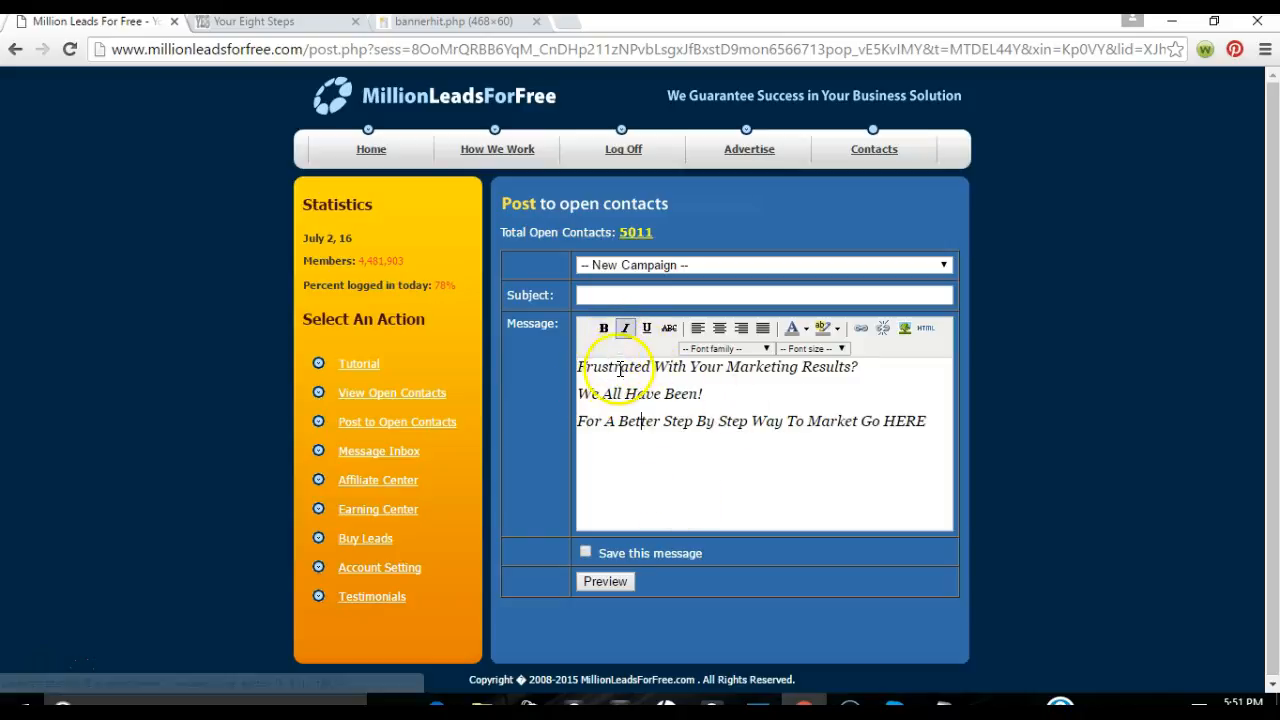
- Remove the italic formatting from the entire message
left_click(922, 425)
left_click_drag(908, 414, 690, 394)
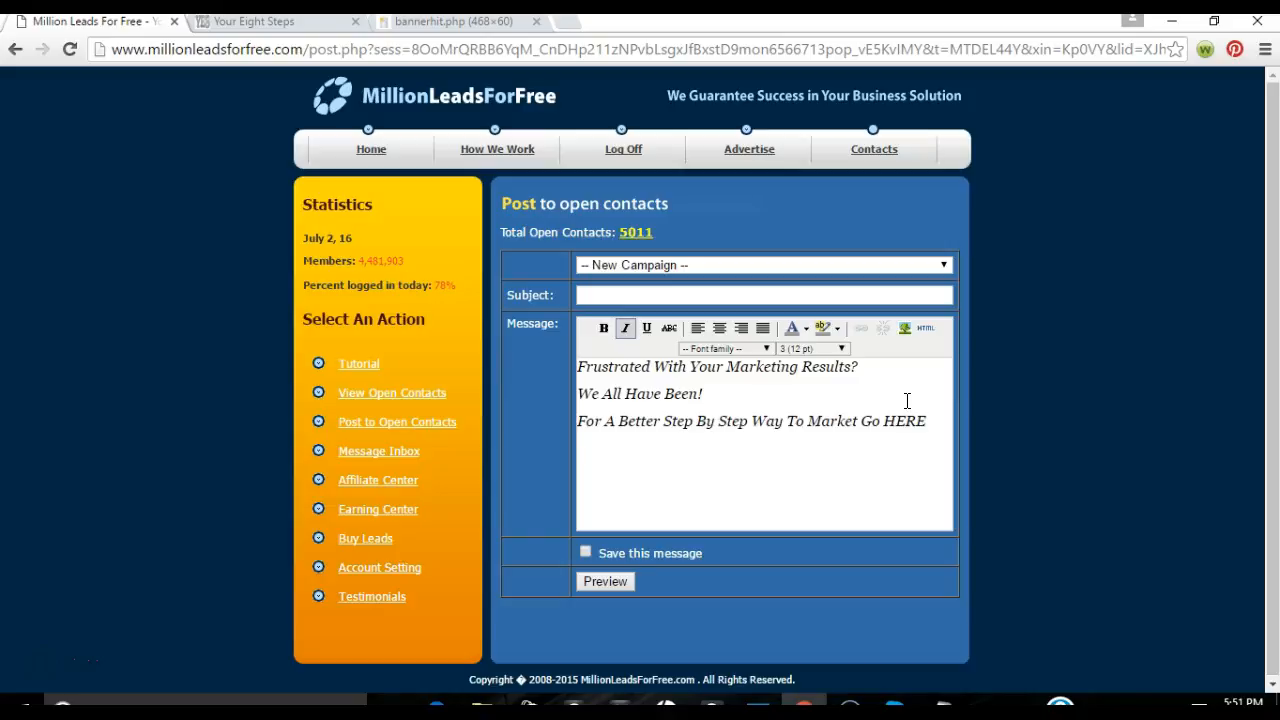
left_click_drag(928, 421, 595, 366)
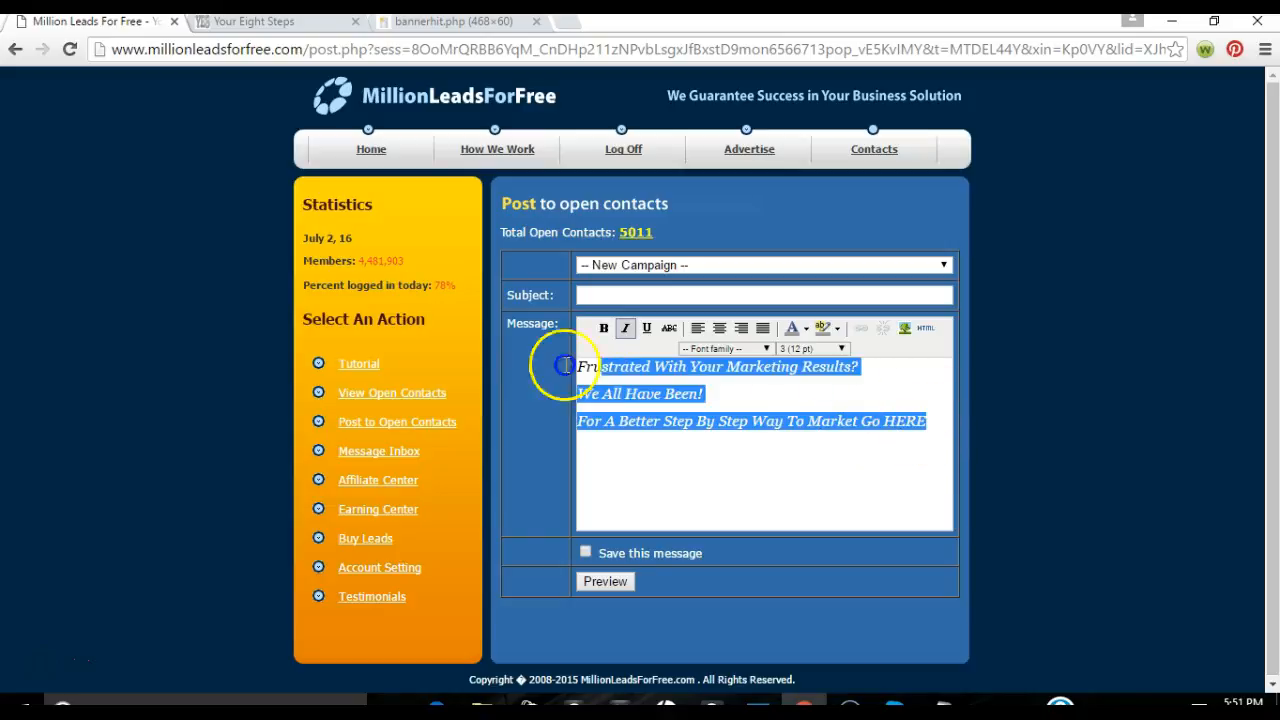
left_click(630, 332)
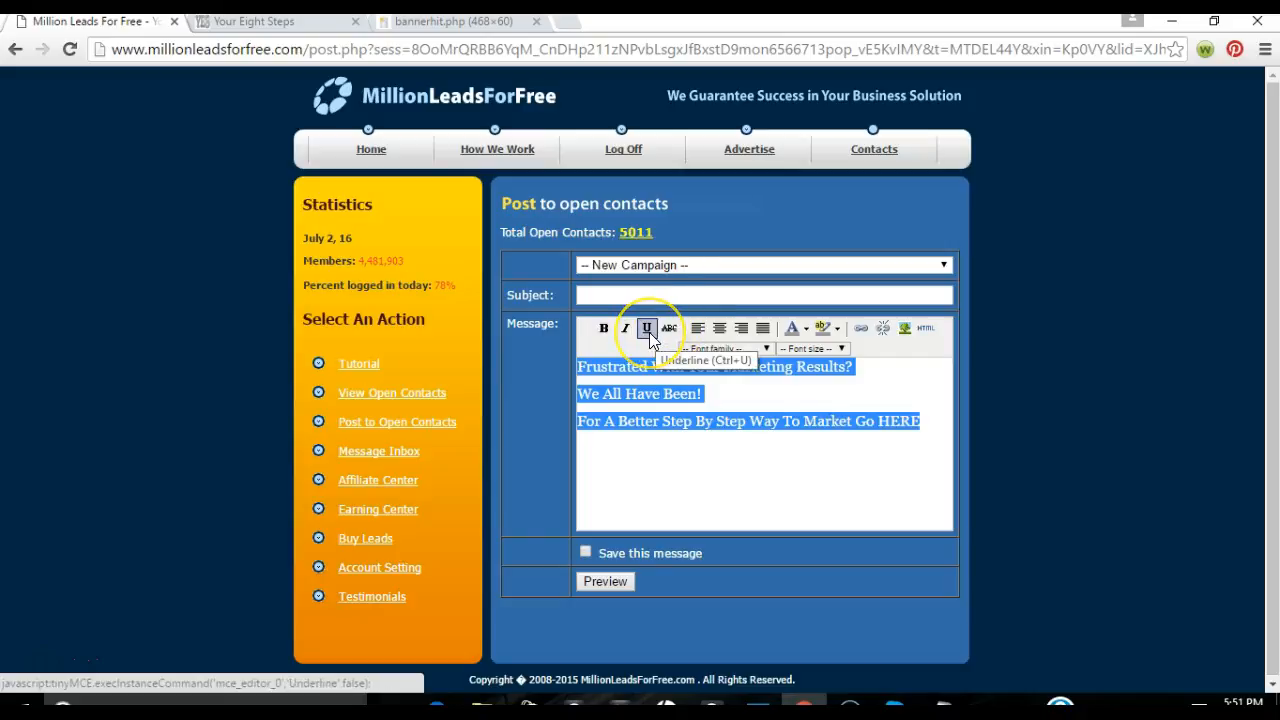
- Underline all three lines of the message, and remove the underline again
left_click(649, 332)
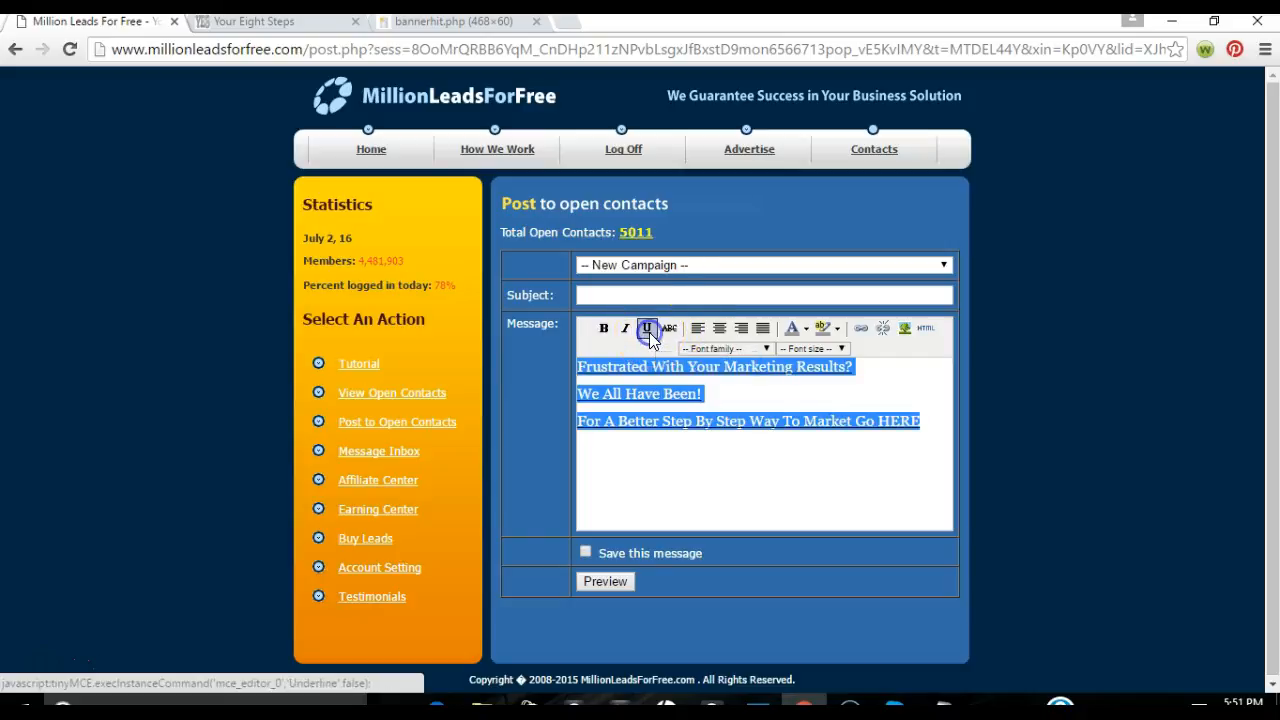
left_click(663, 510)
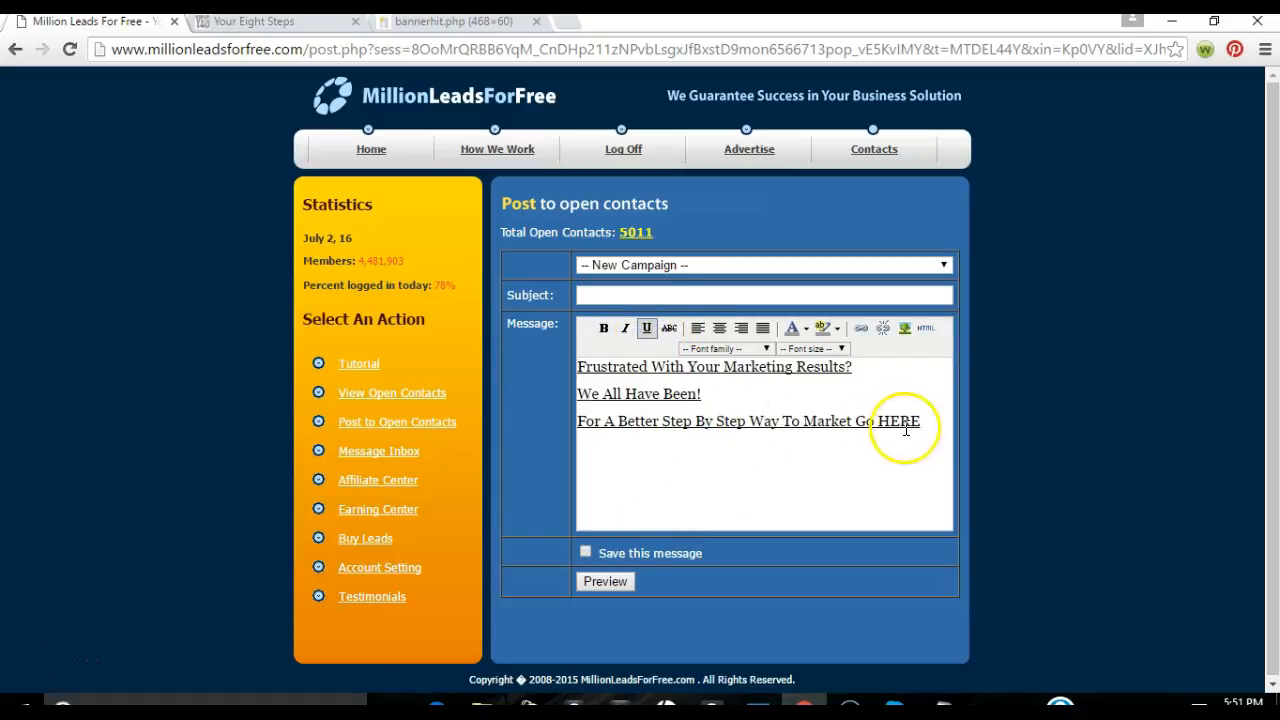
left_click_drag(932, 424, 592, 361)
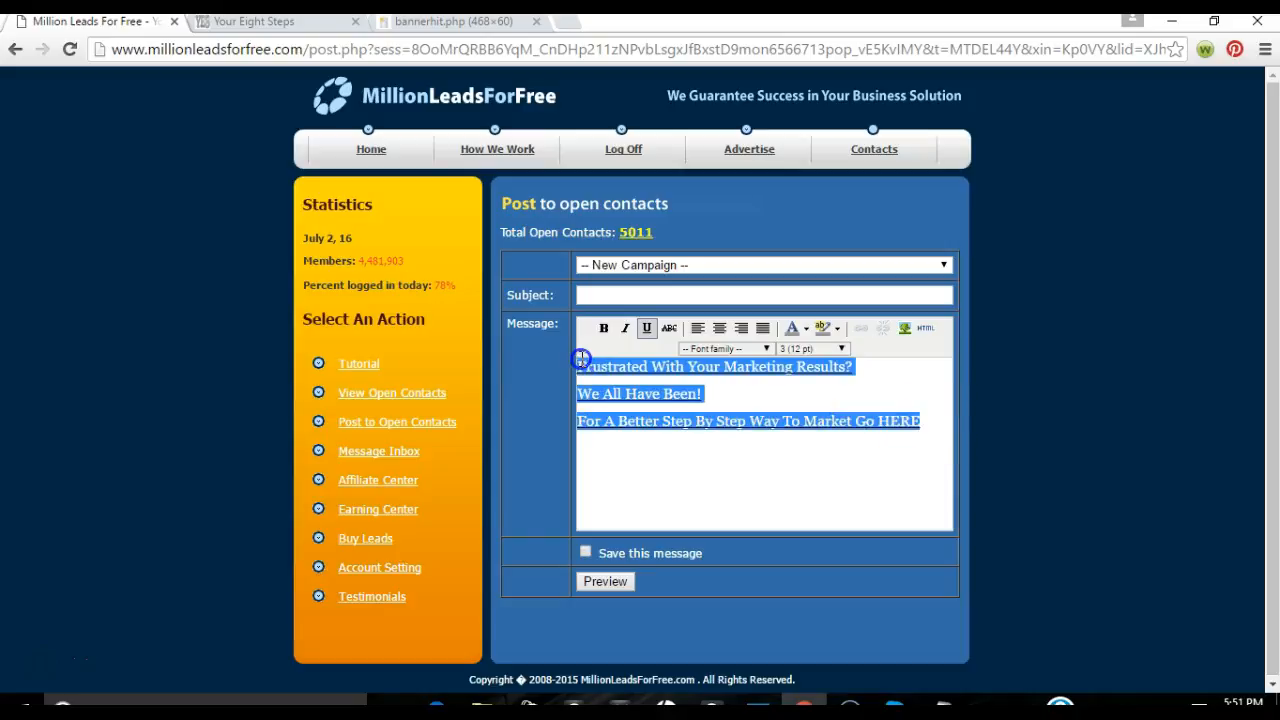
left_click(646, 328)
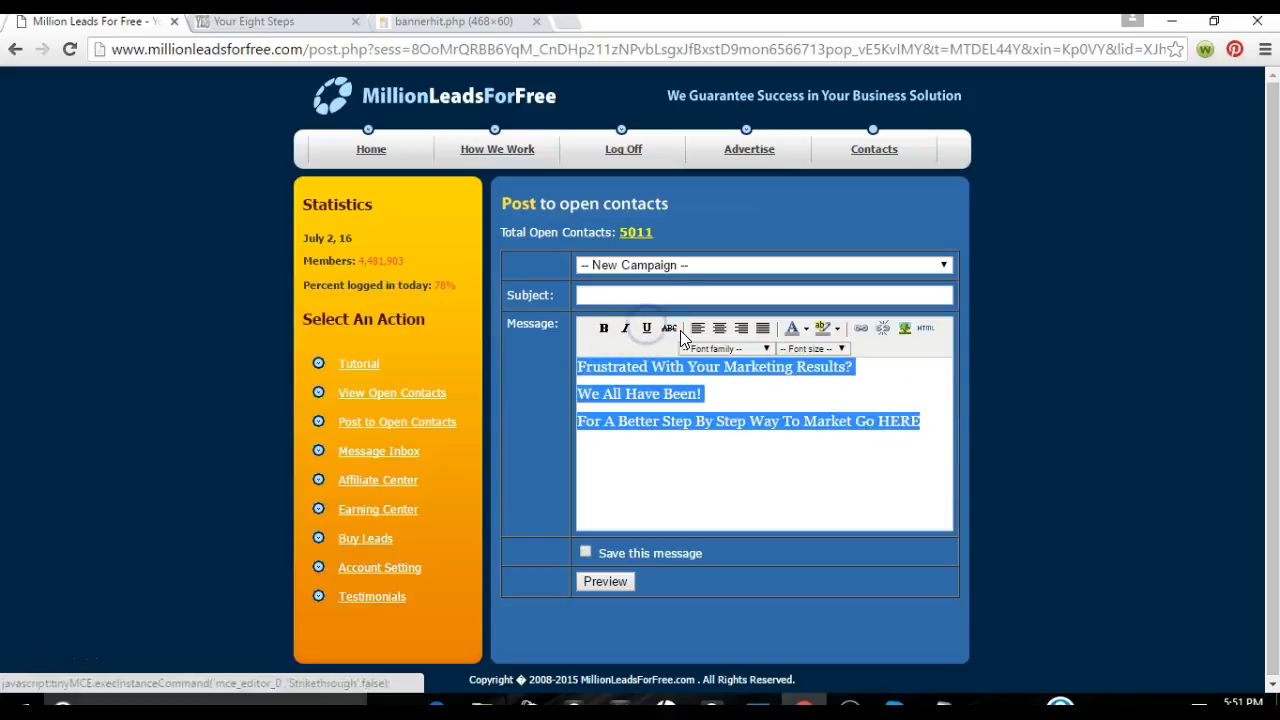
- Strike through all three lines of the message, and remove the strikethrough again
left_click(670, 329)
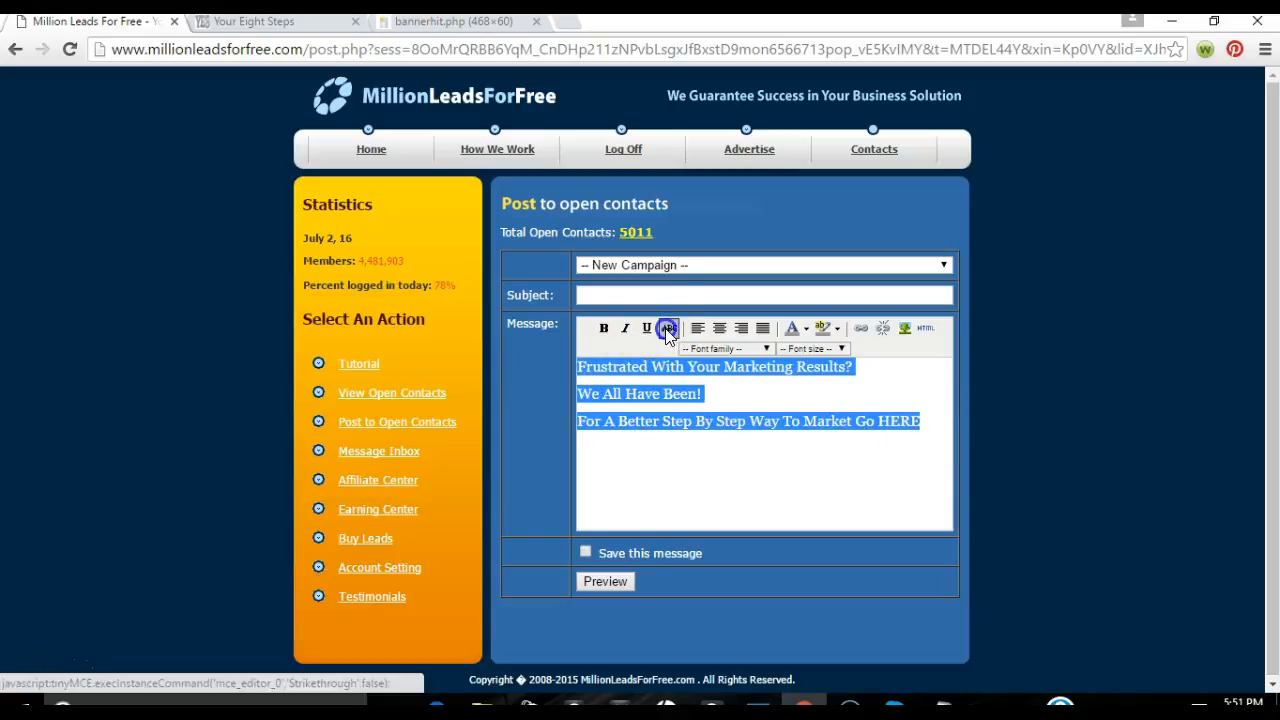
left_click(669, 533)
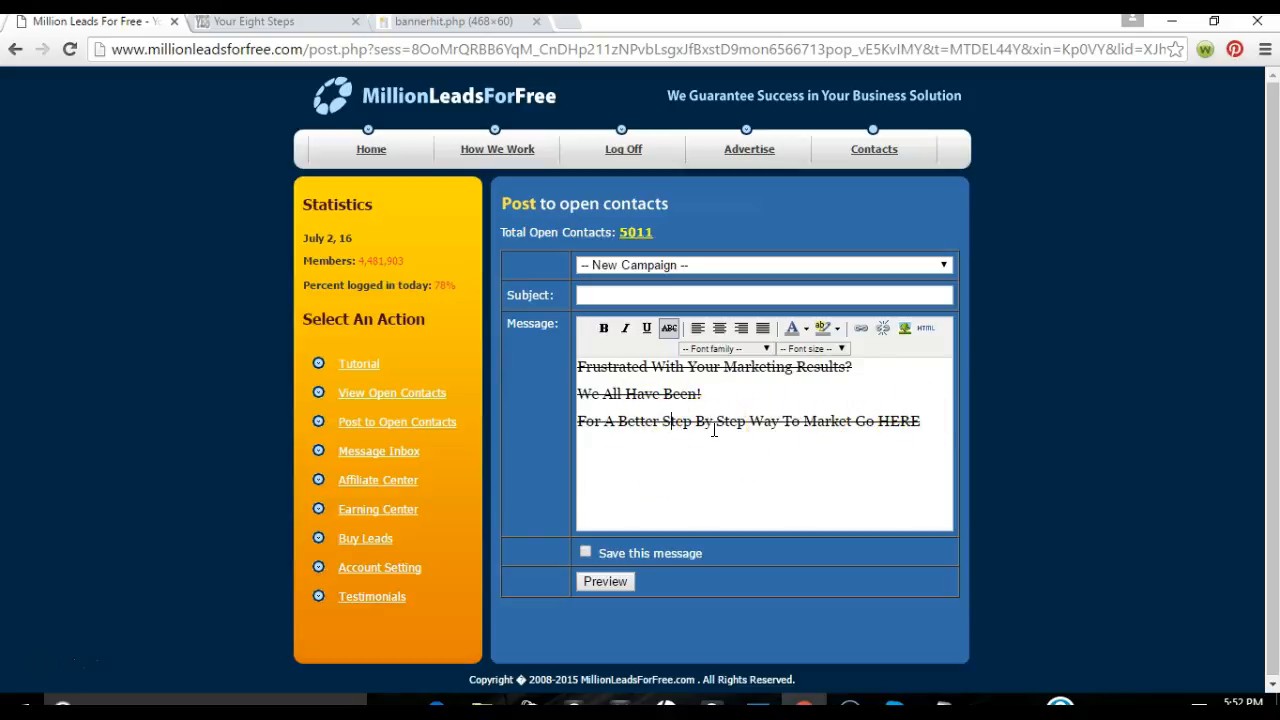
left_click_drag(921, 424, 615, 372)
left_click(668, 328)
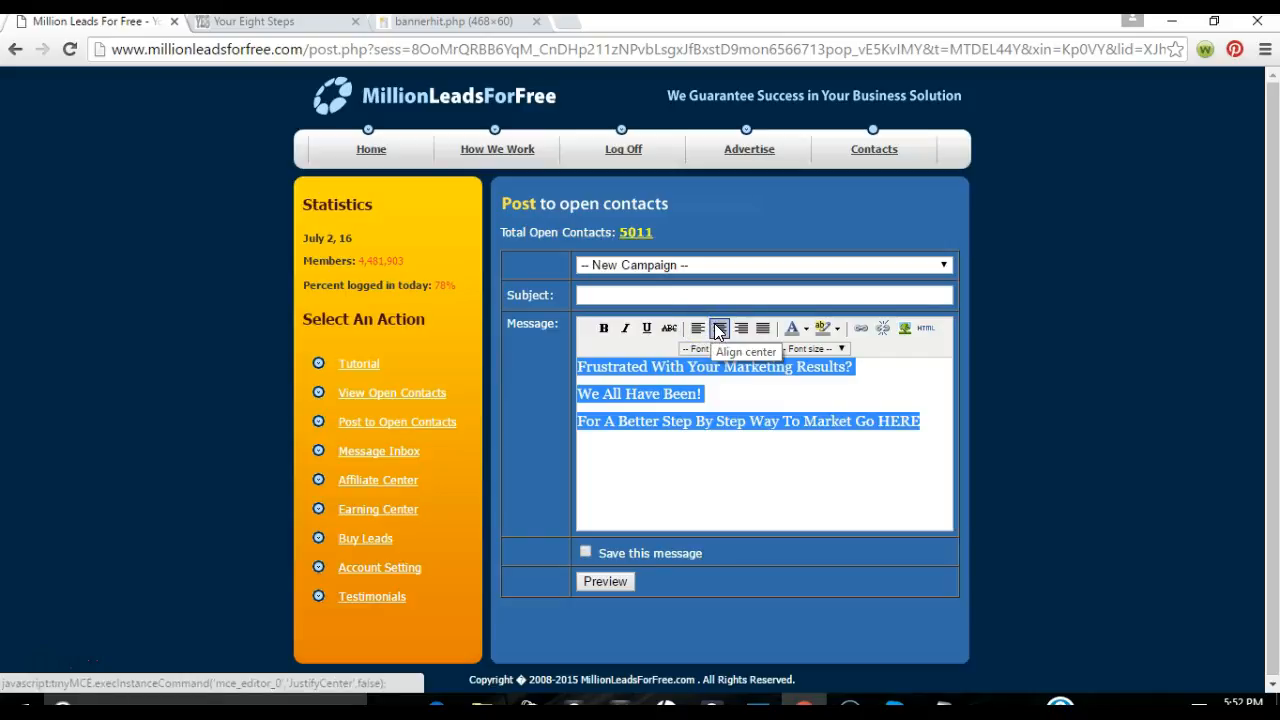
- Try centered, right and full-justified alignment on the whole message
left_click(718, 330)
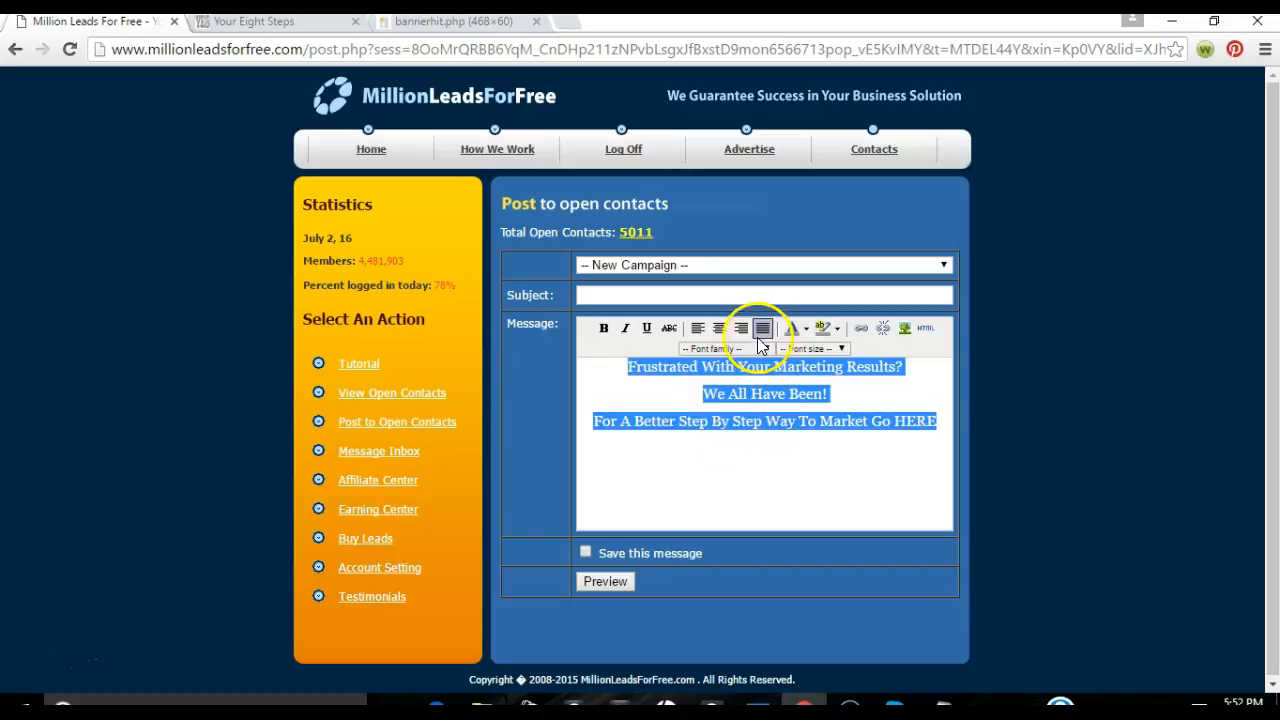
left_click(740, 330)
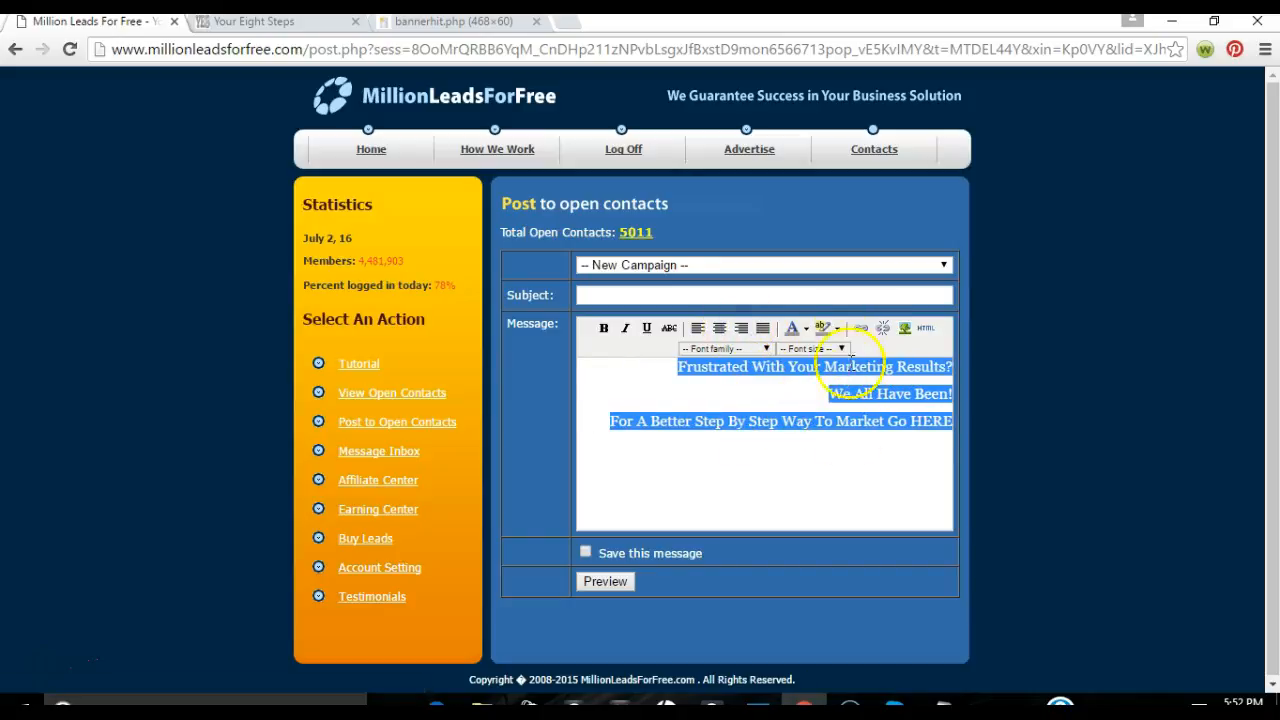
left_click(762, 329)
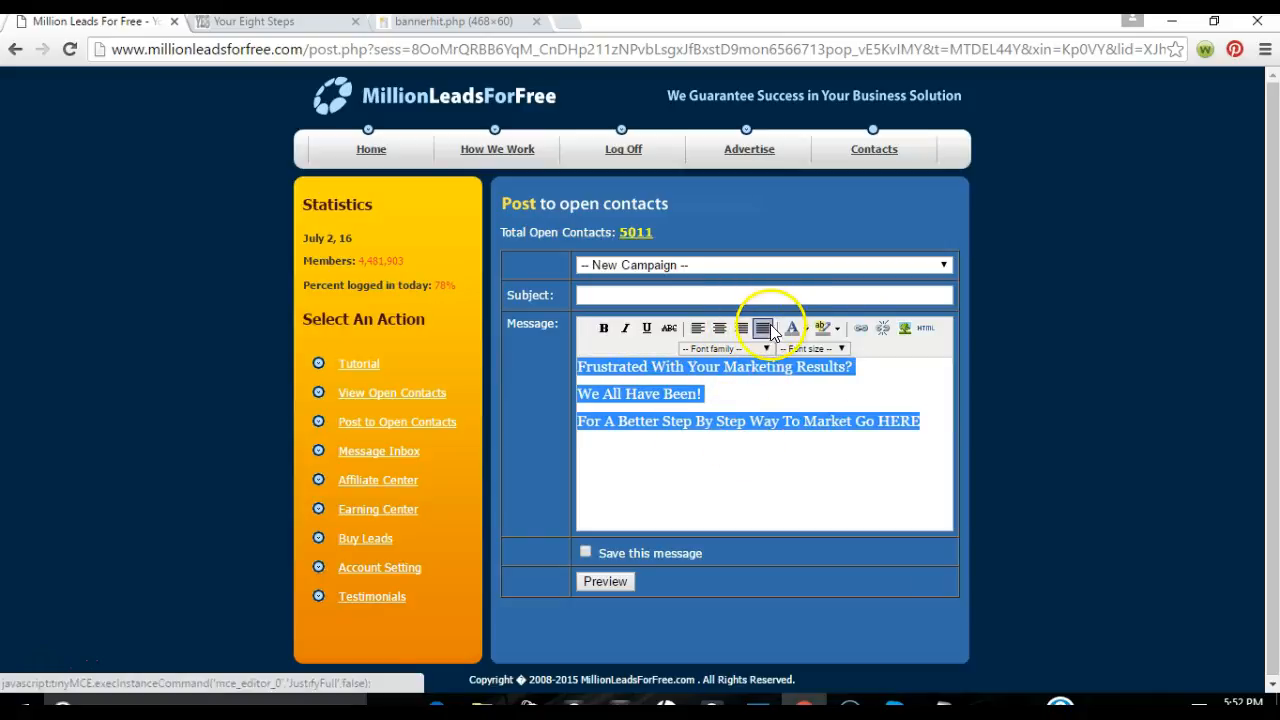
left_click(764, 329)
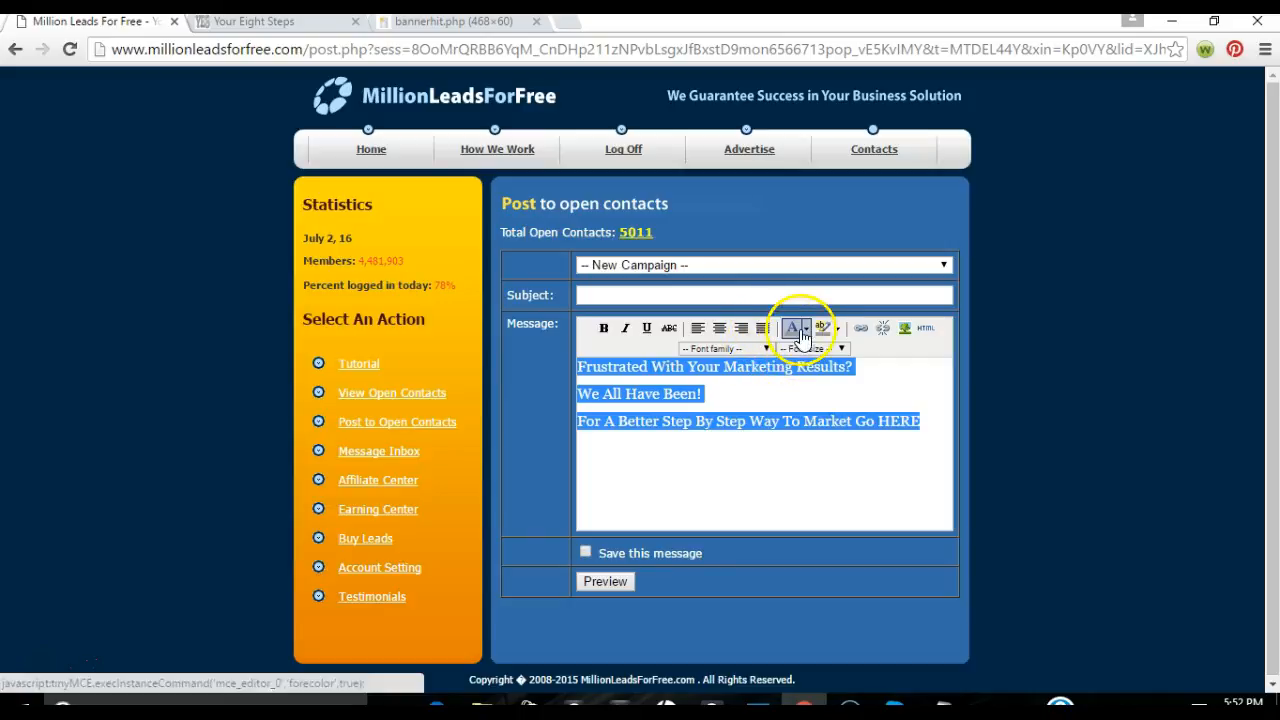
- Apply bold formatting to only the word "Frustrated" in the message's first line
left_click(808, 333)
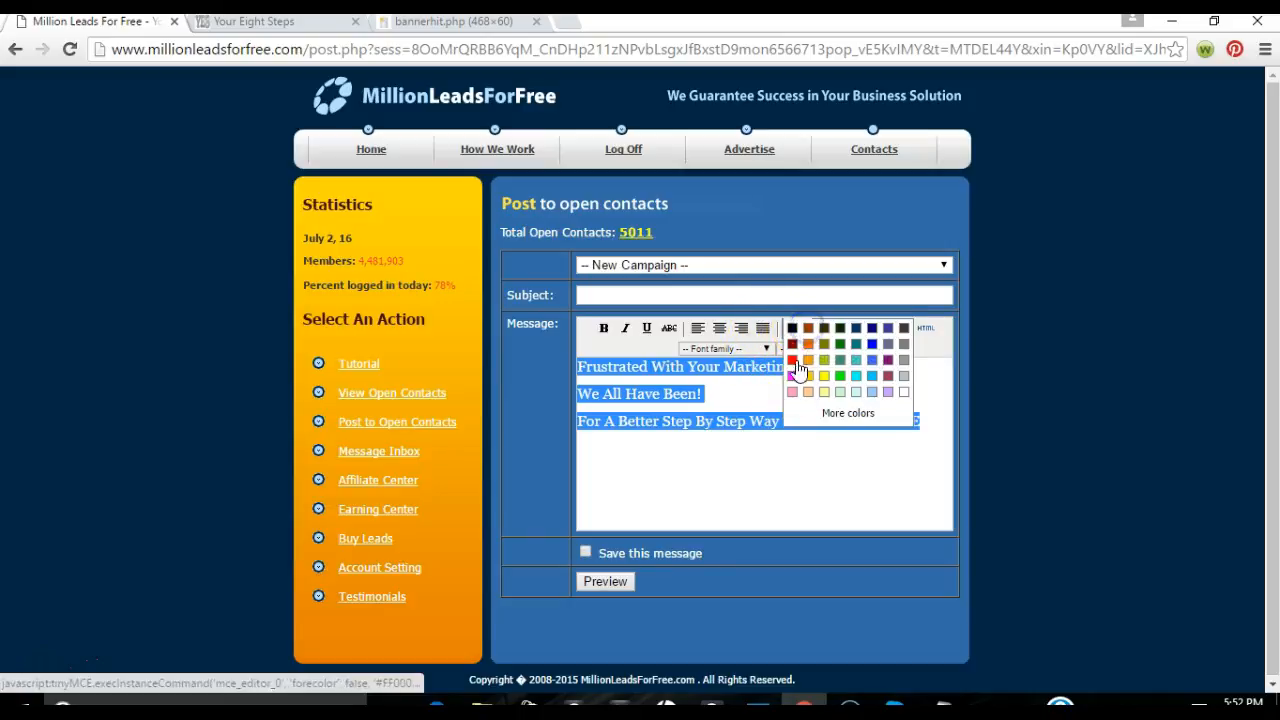
left_click(737, 389)
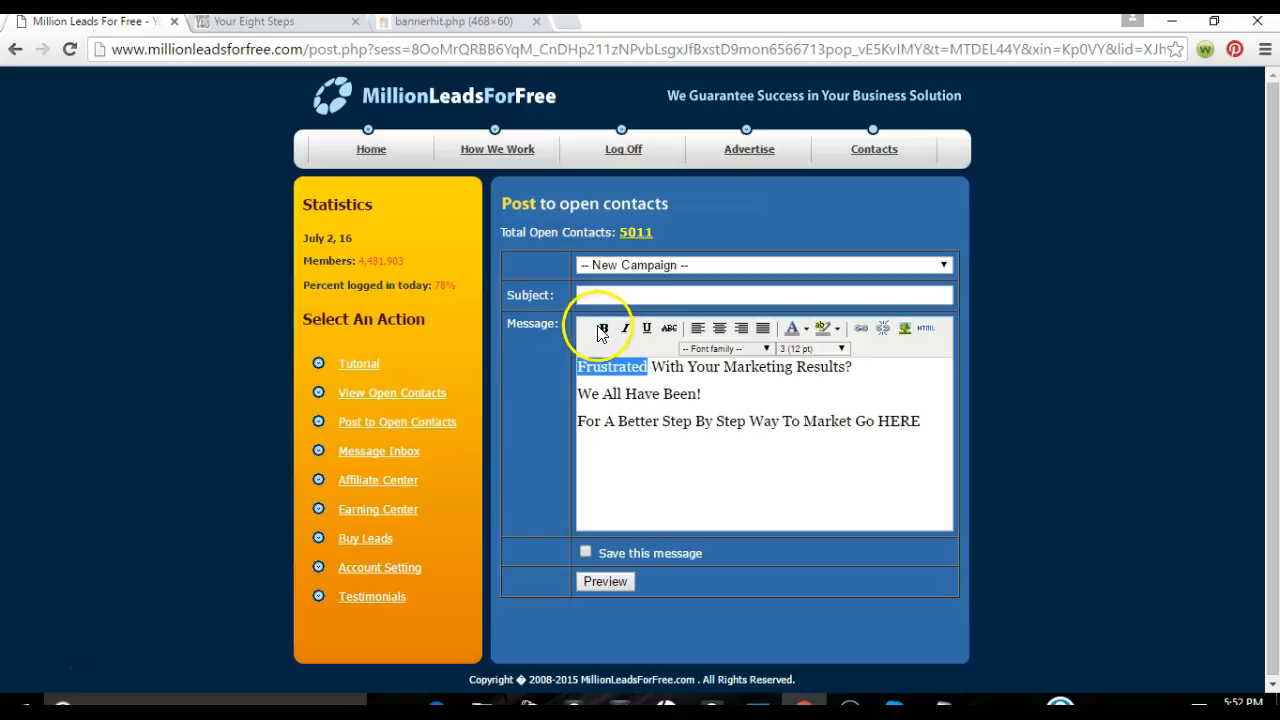
left_click(606, 332)
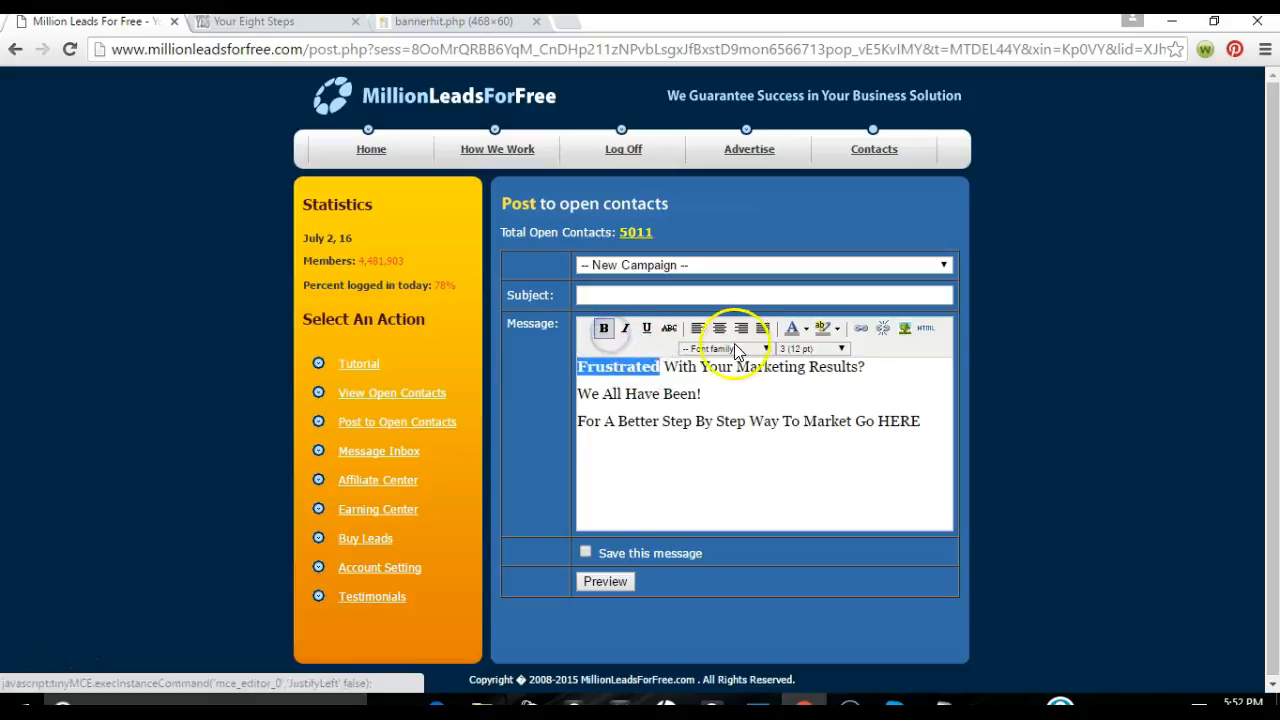
- Color the word "Frustrated" red, and set its text color back to black
left_click(800, 330)
left_click(793, 362)
left_click(737, 446)
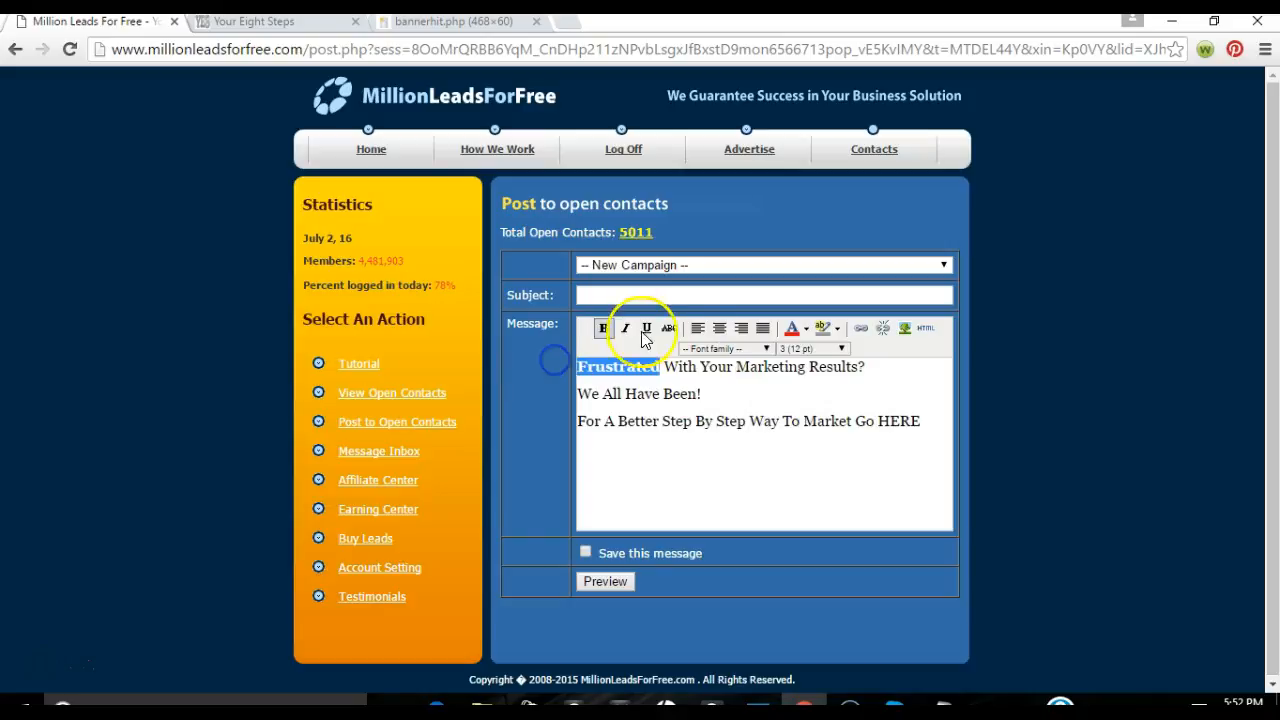
left_click(806, 338)
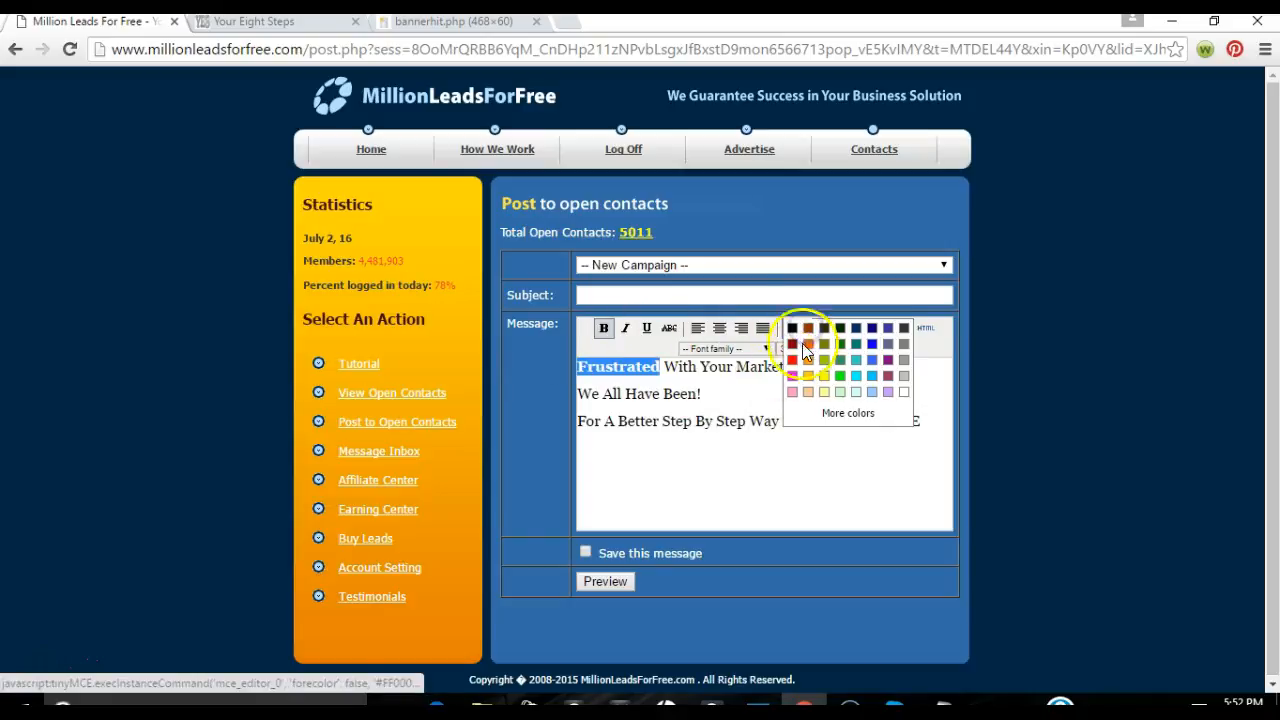
left_click(792, 336)
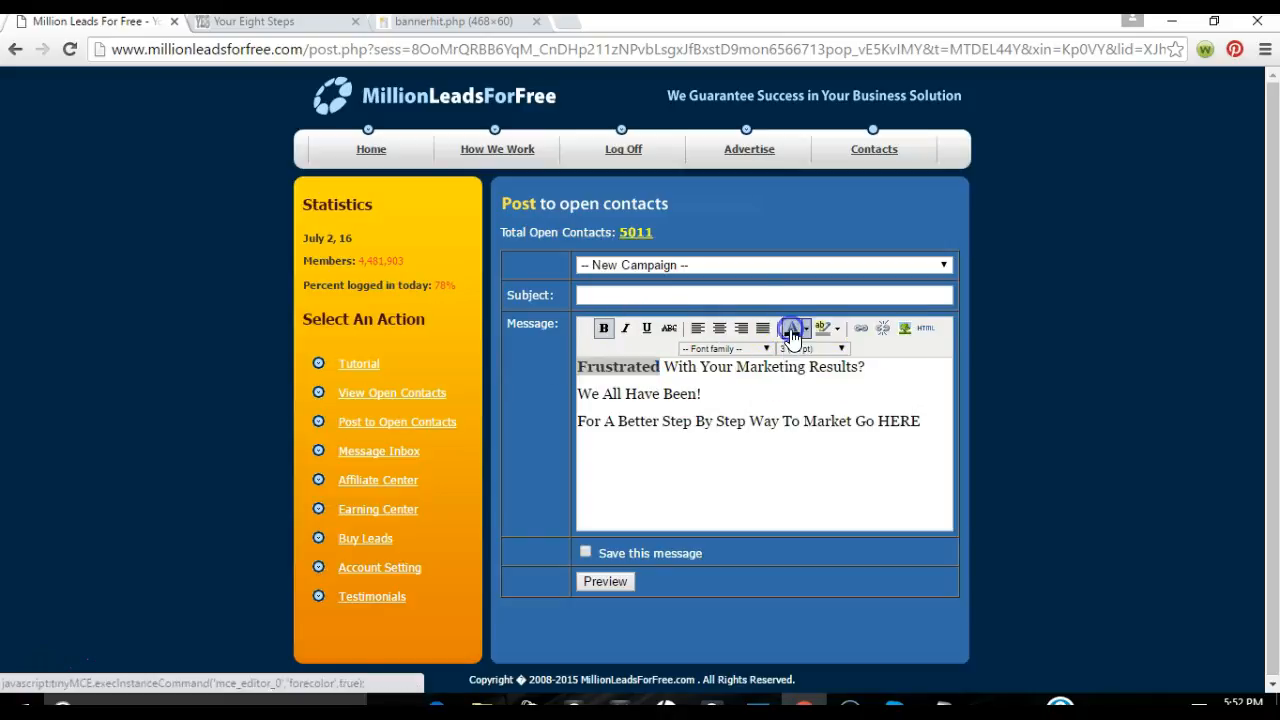
left_click(720, 392)
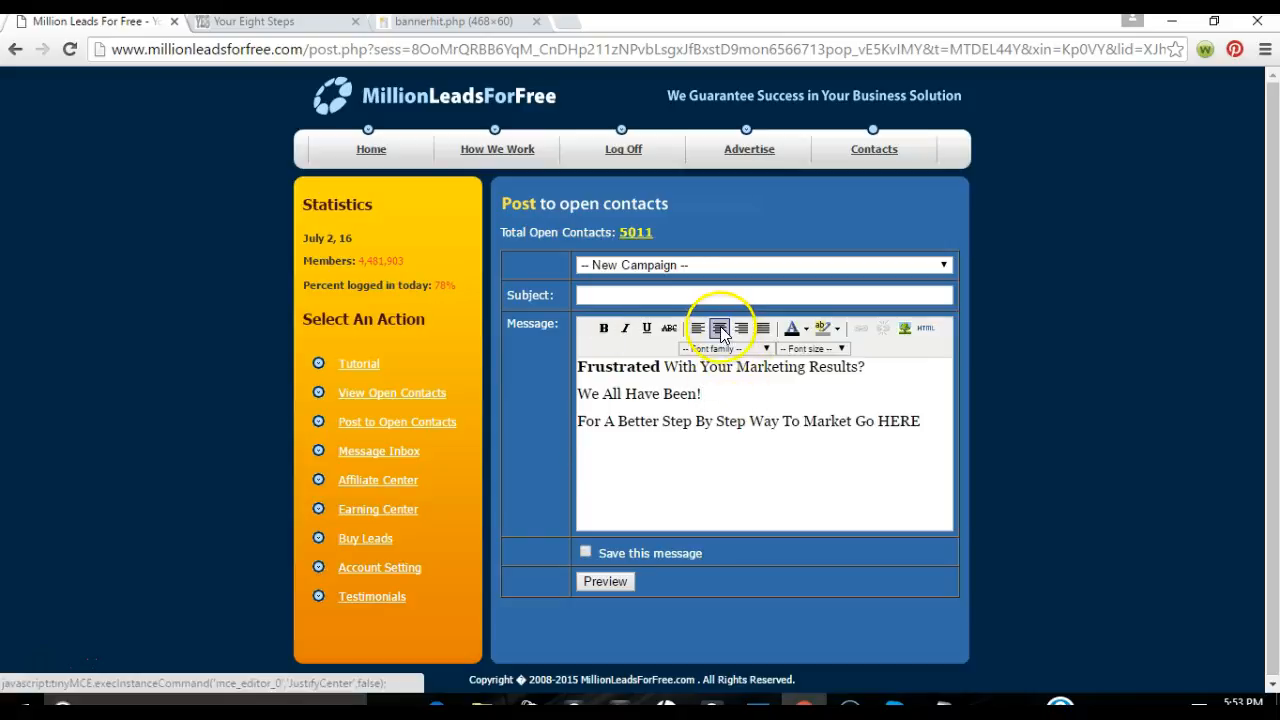
- Center all three lines of the message
left_click_drag(934, 431, 572, 366)
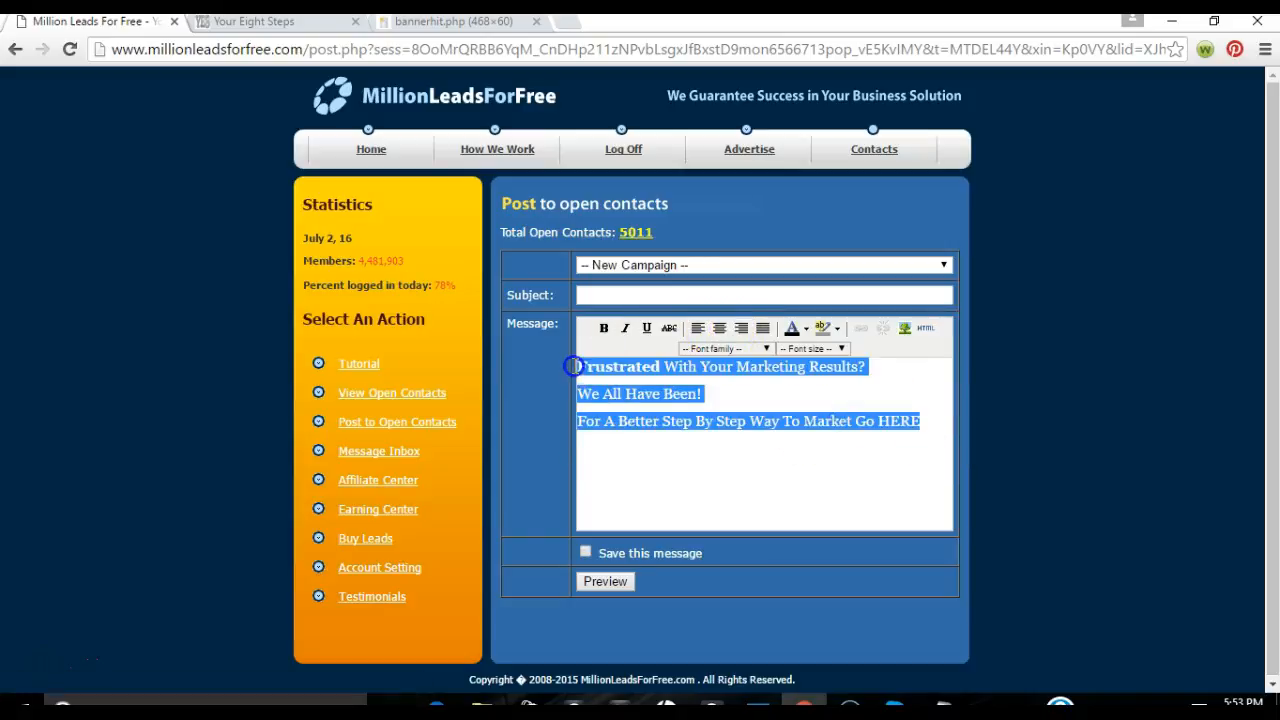
left_click(716, 334)
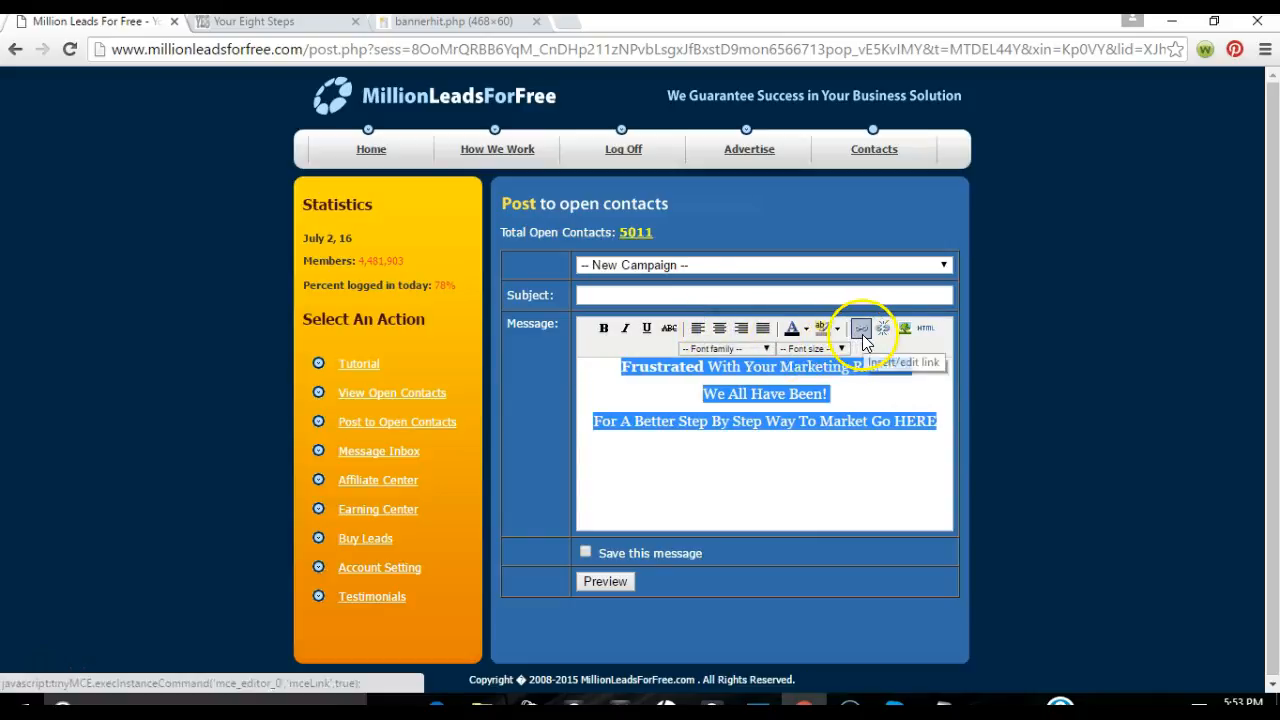
left_click(908, 399)
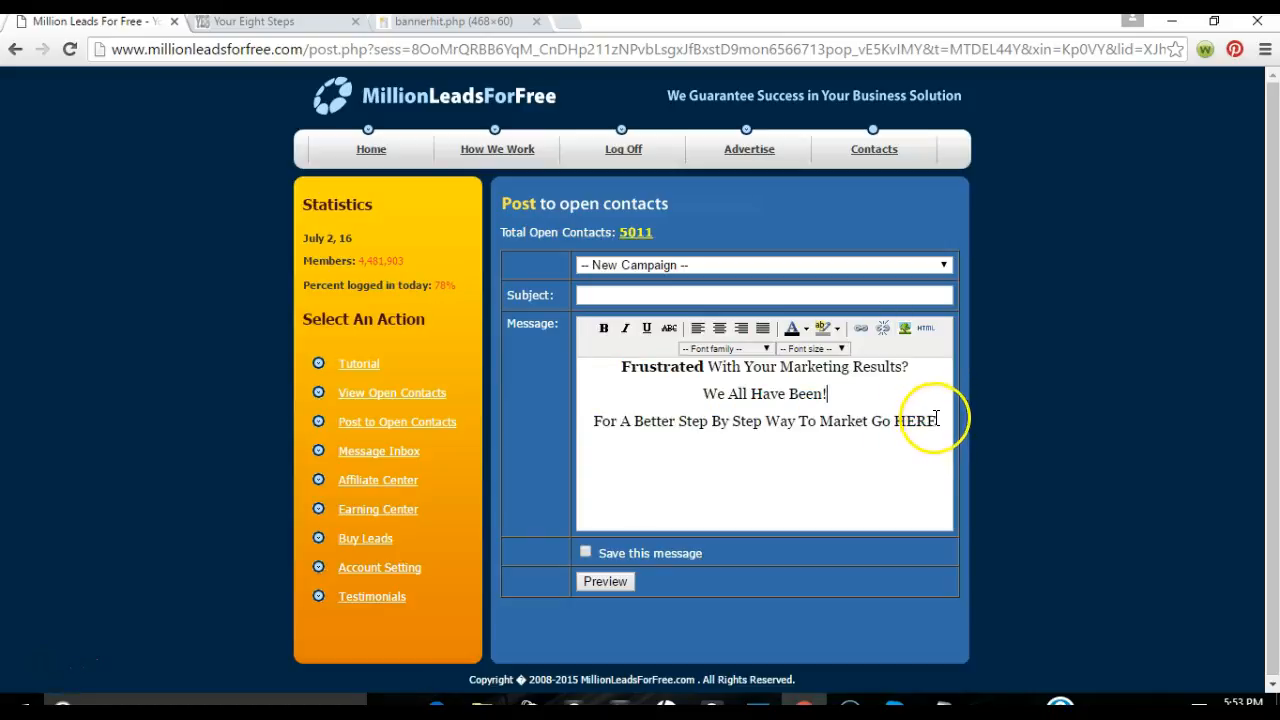
- Open the insert link dialog for the word "HERE" at the end of the message
left_click(936, 421)
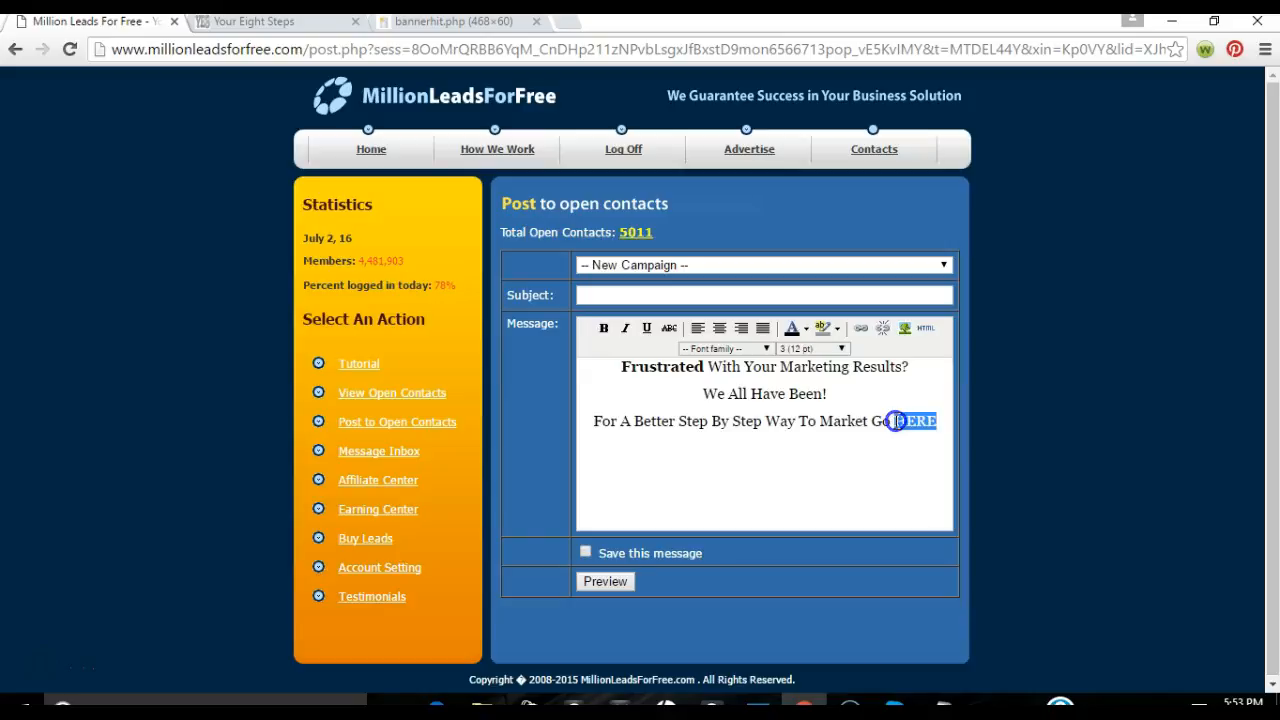
left_click(862, 330)
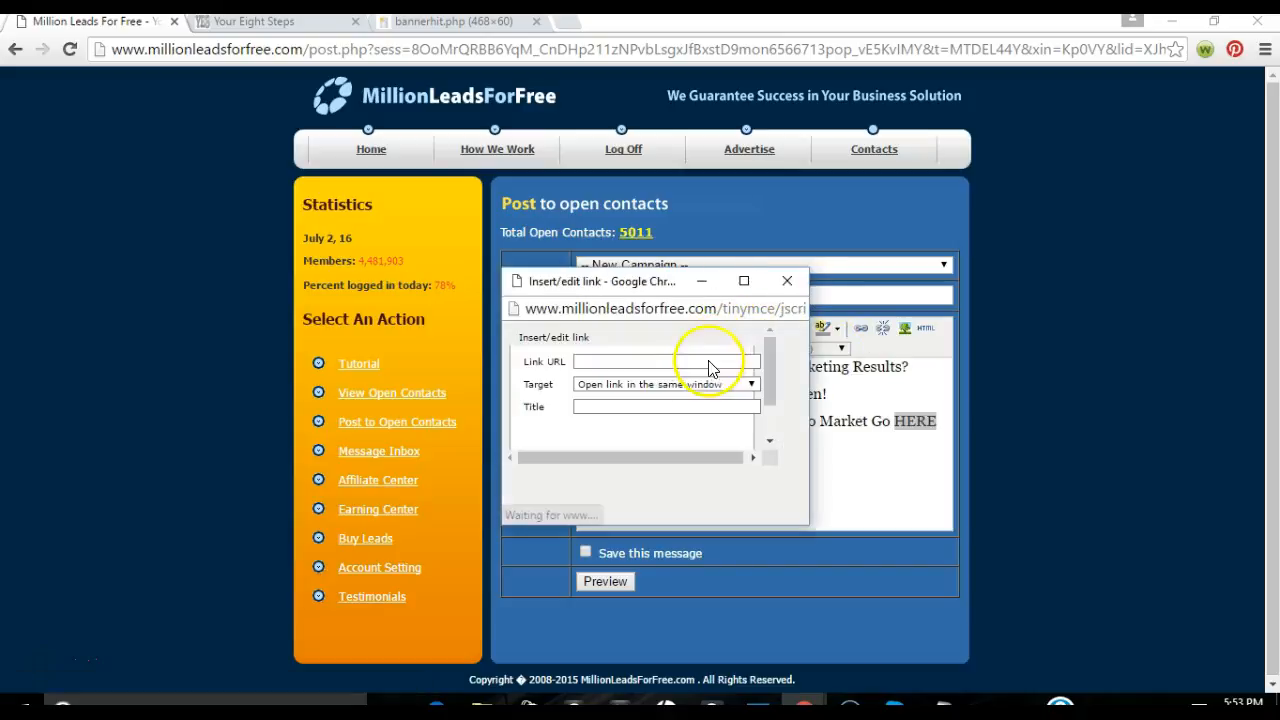
left_click(642, 388)
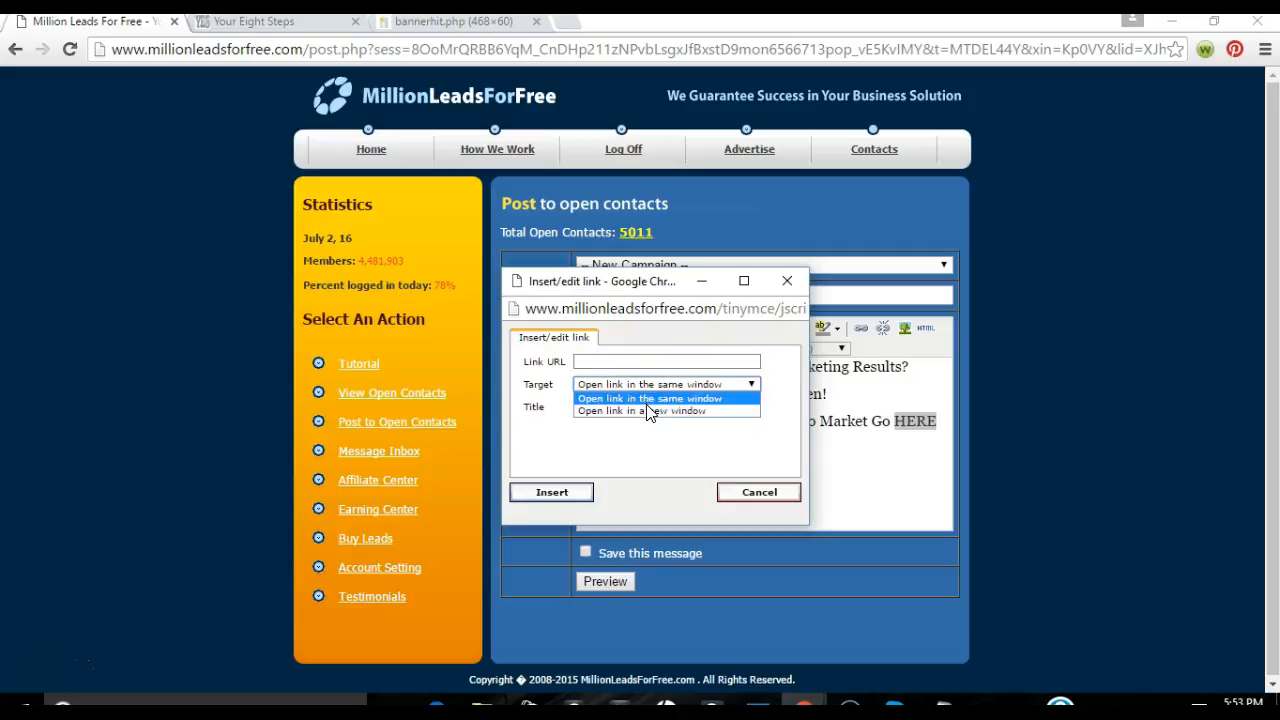
left_click(643, 364)
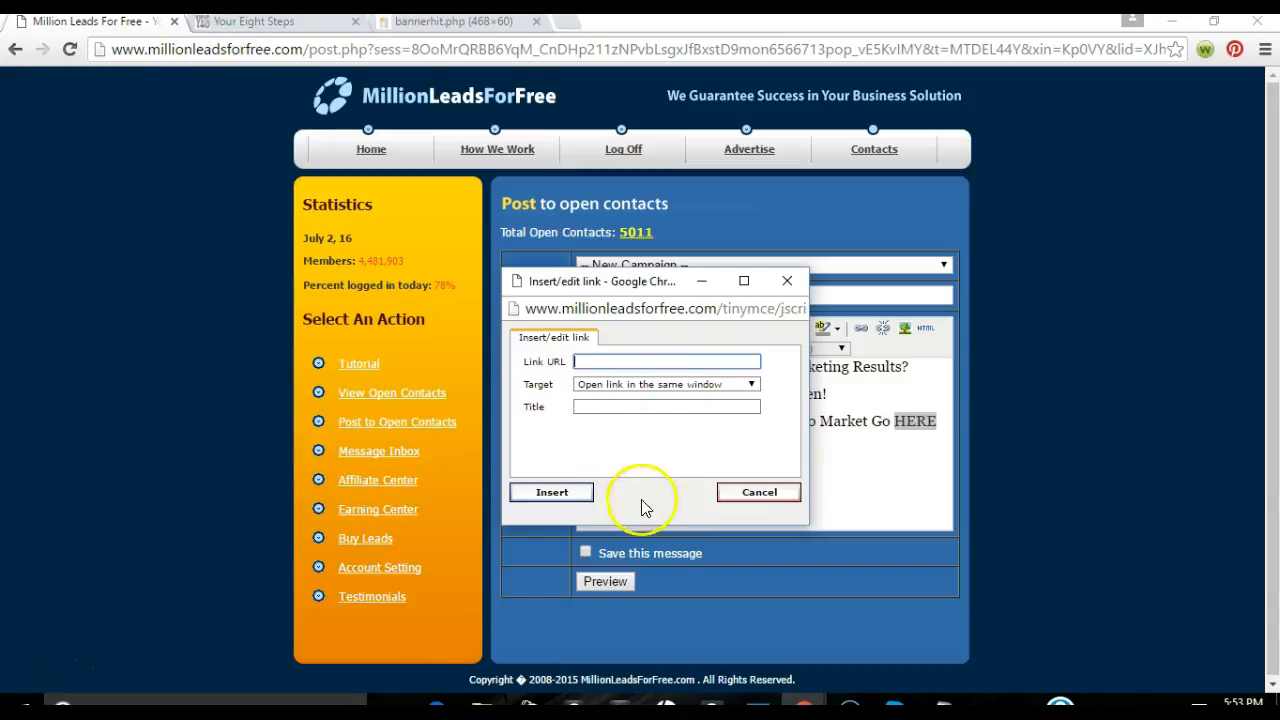
- Switch to the "y8s link swipes" file in Notepad and copy its vitalviralpro.com link
mouse_move(950, 700)
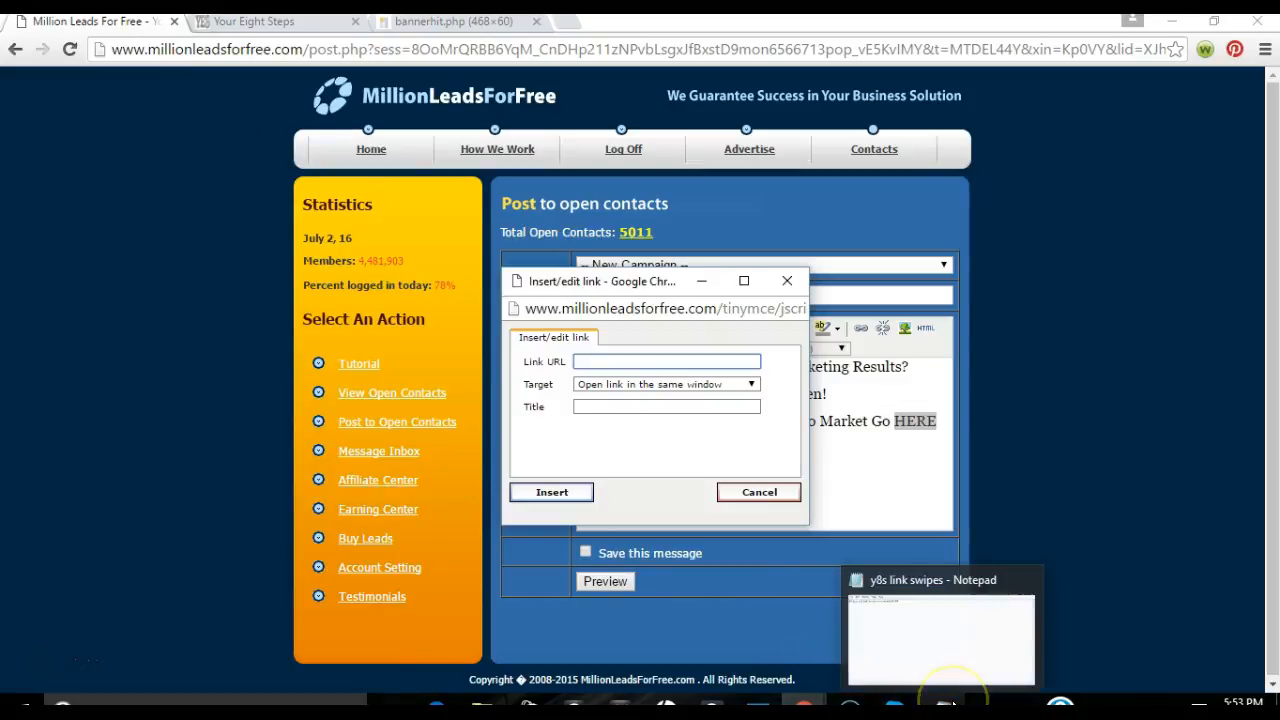
left_click(950, 700)
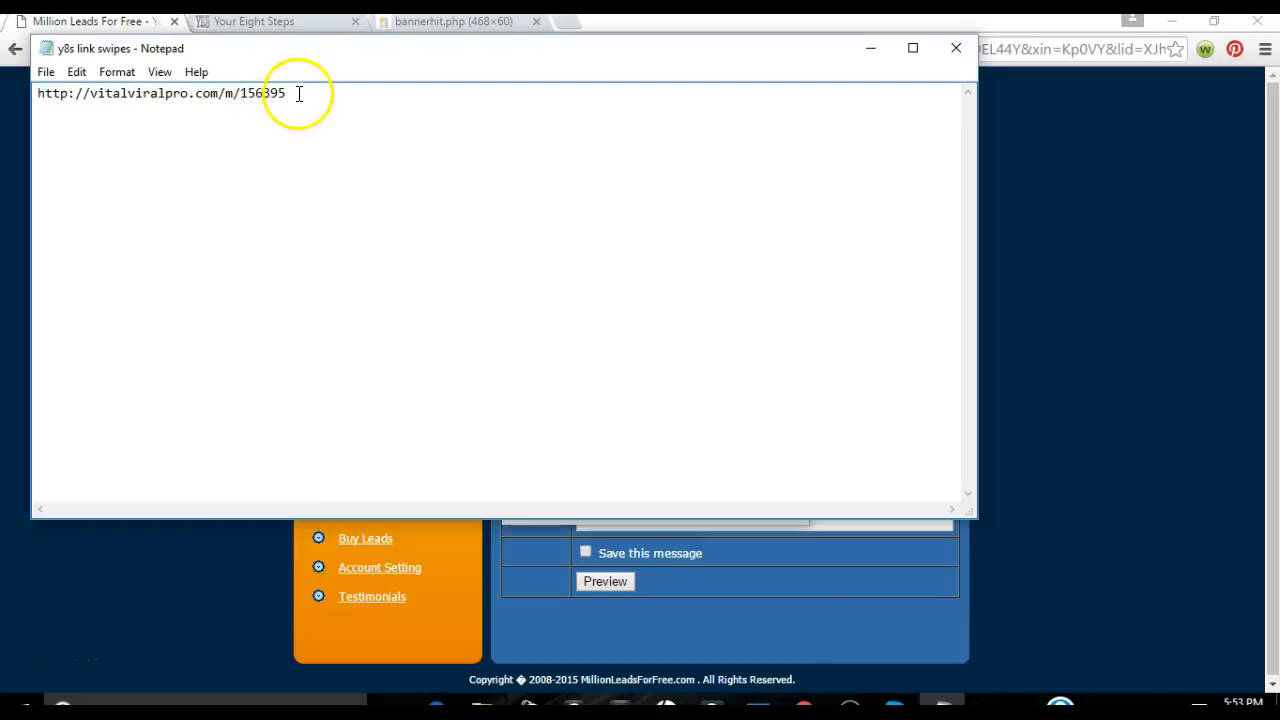
left_click_drag(287, 92, 34, 86)
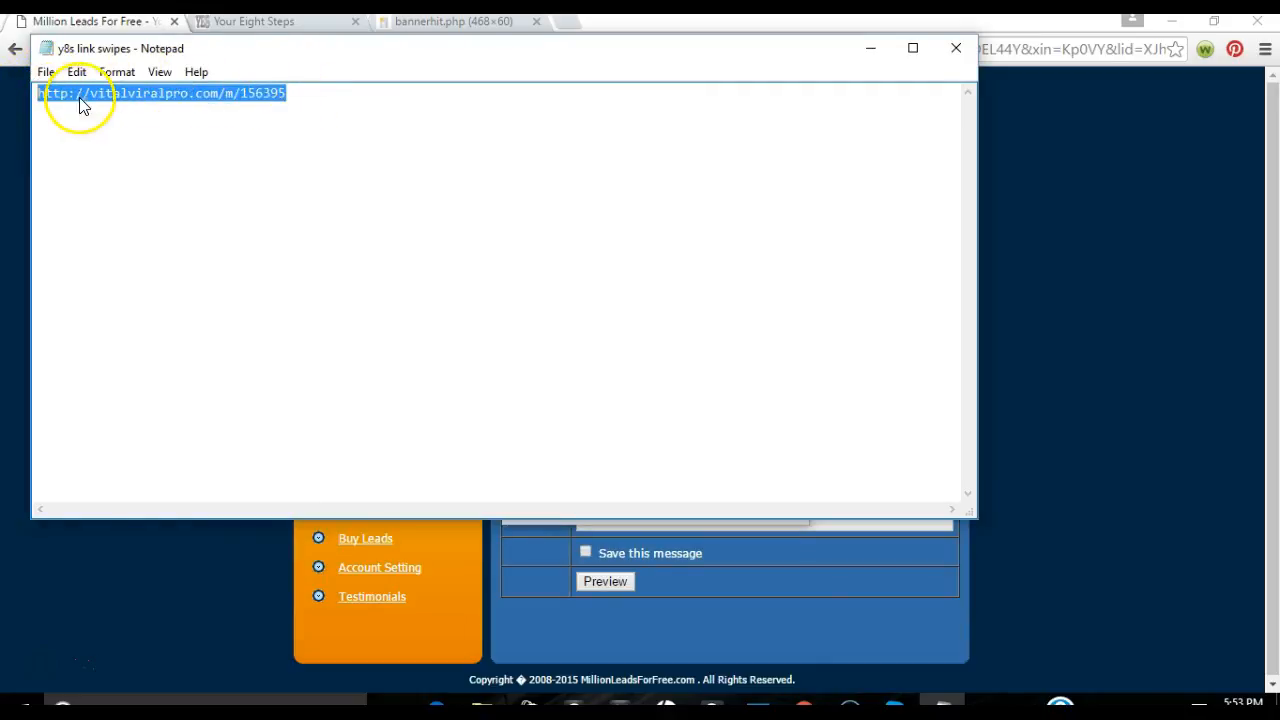
right_click(80, 99)
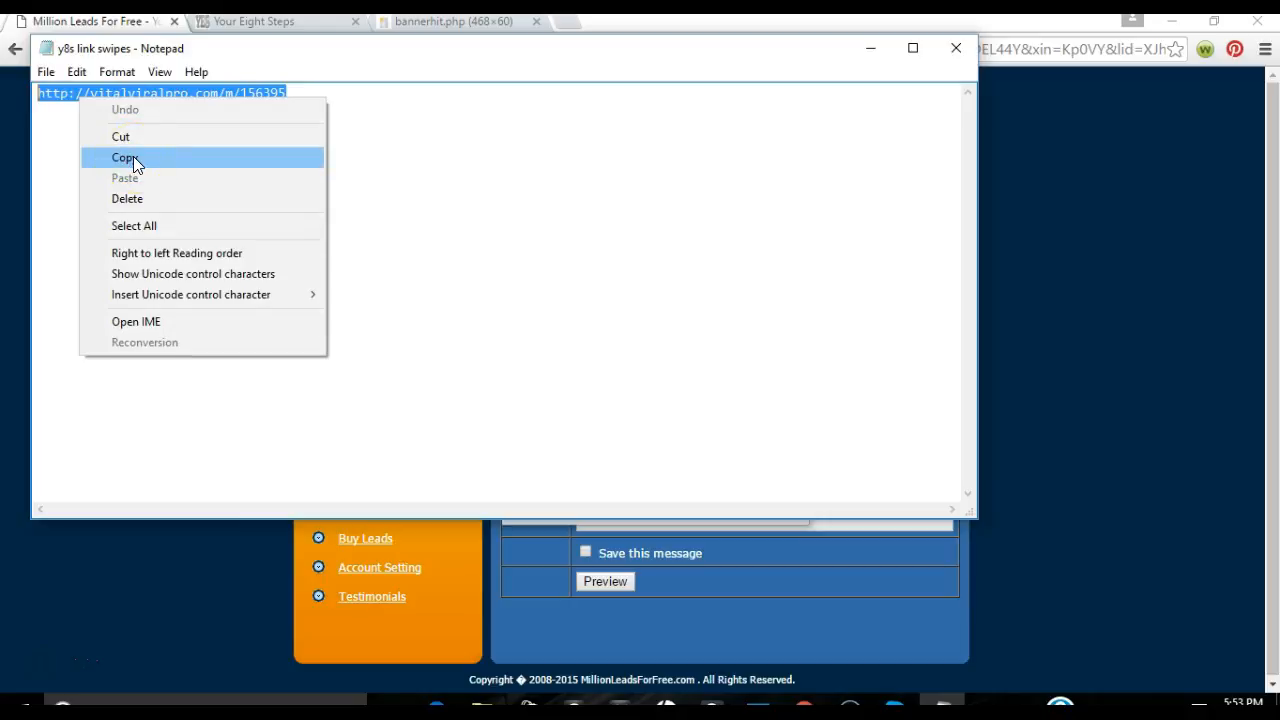
left_click(133, 156)
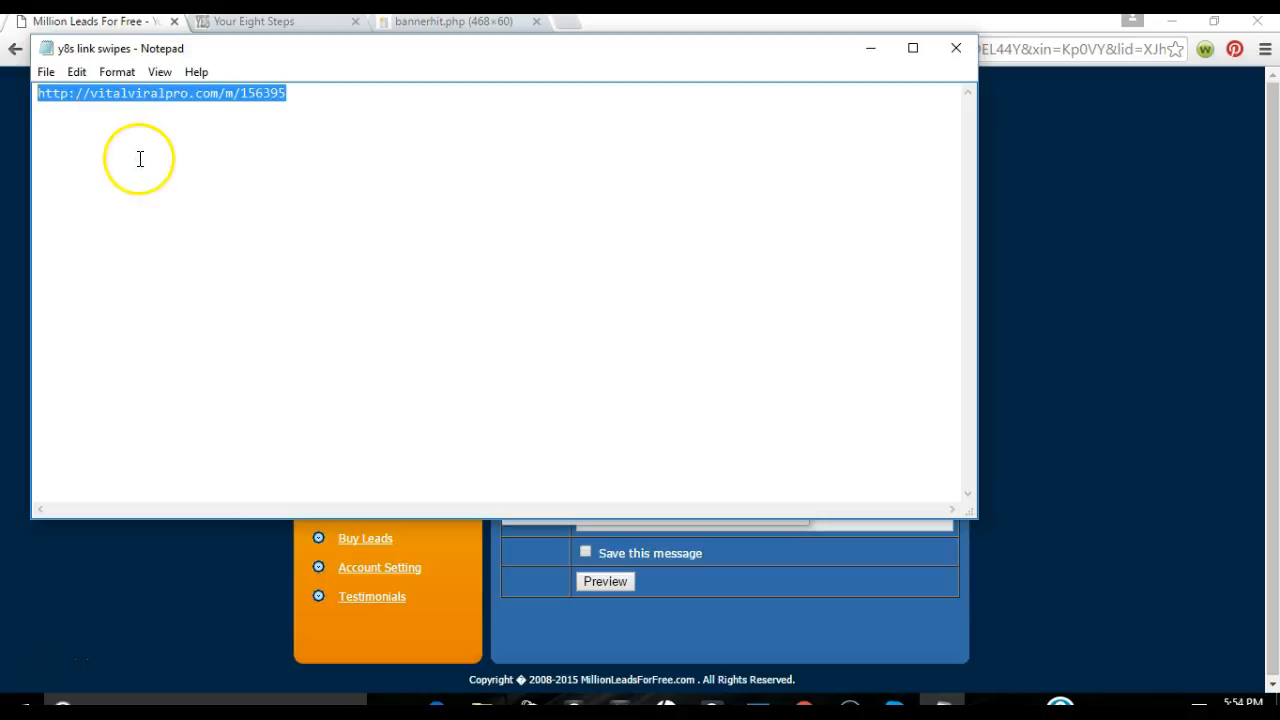
left_click(870, 48)
- Link the word "HERE" to the copied vitalviralpro.com address, set to open in a new window
left_click(606, 360)
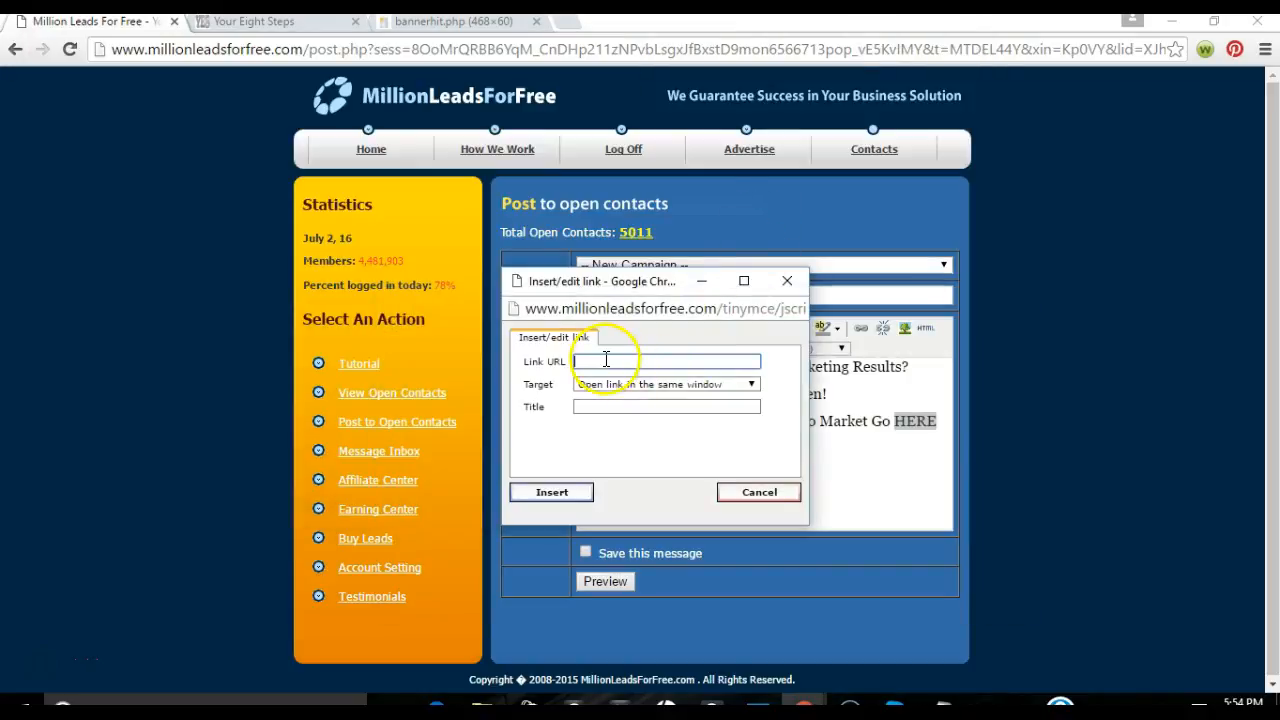
right_click(606, 362)
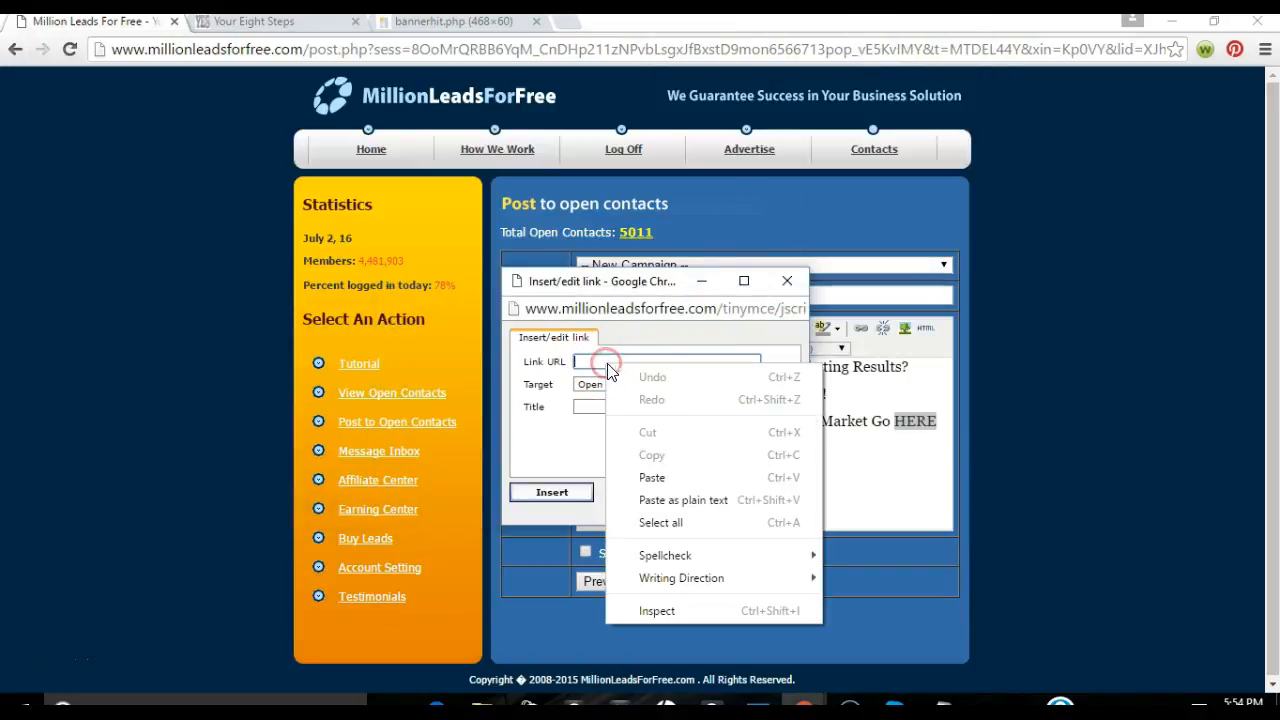
left_click(651, 474)
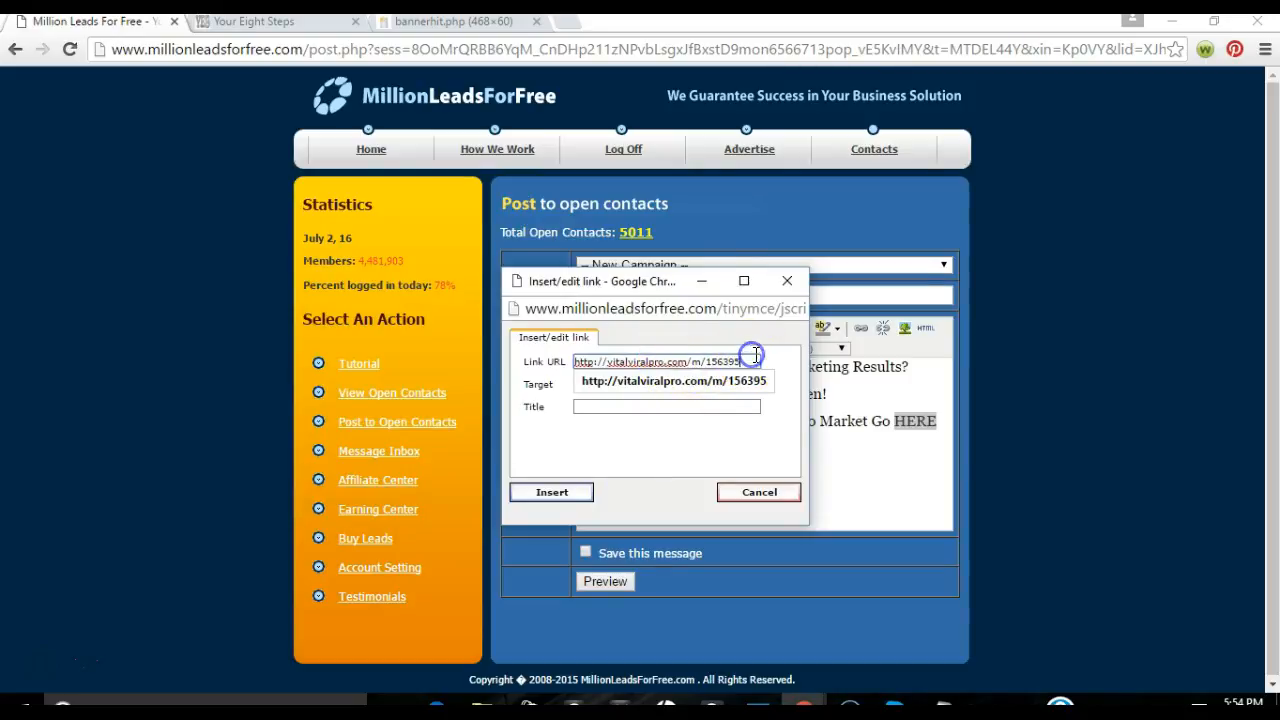
left_click(691, 408)
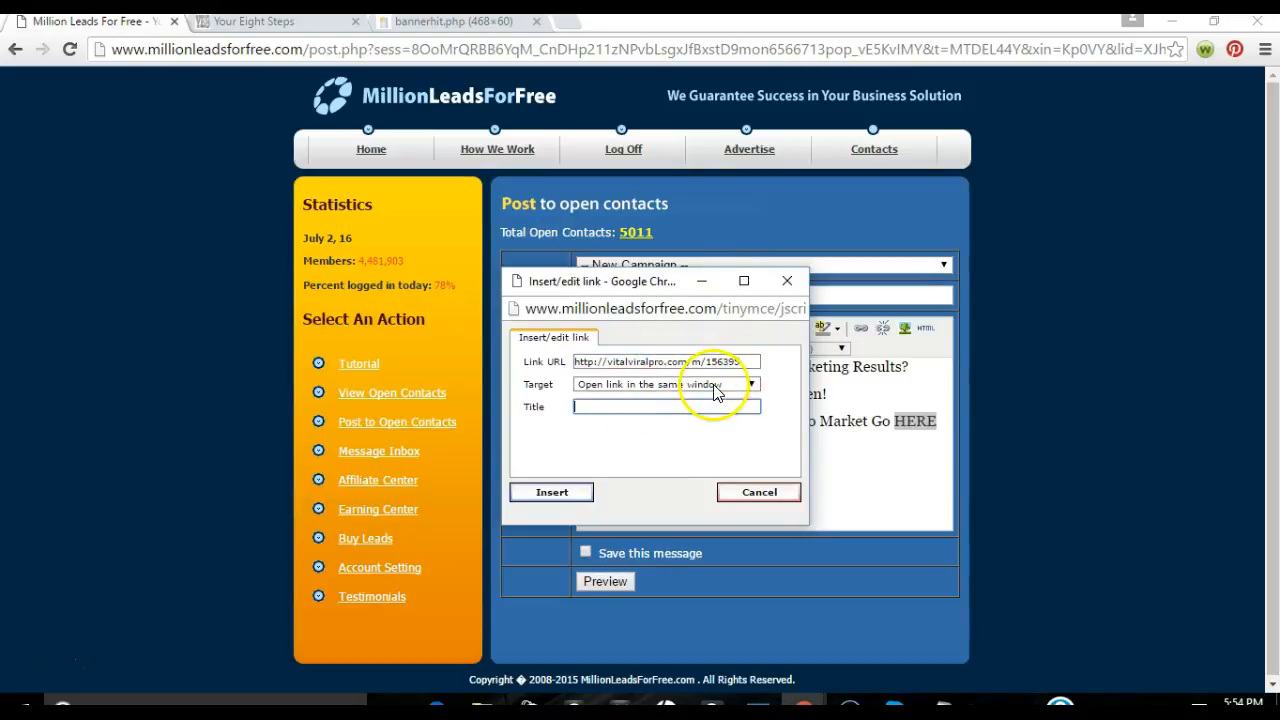
left_click(733, 385)
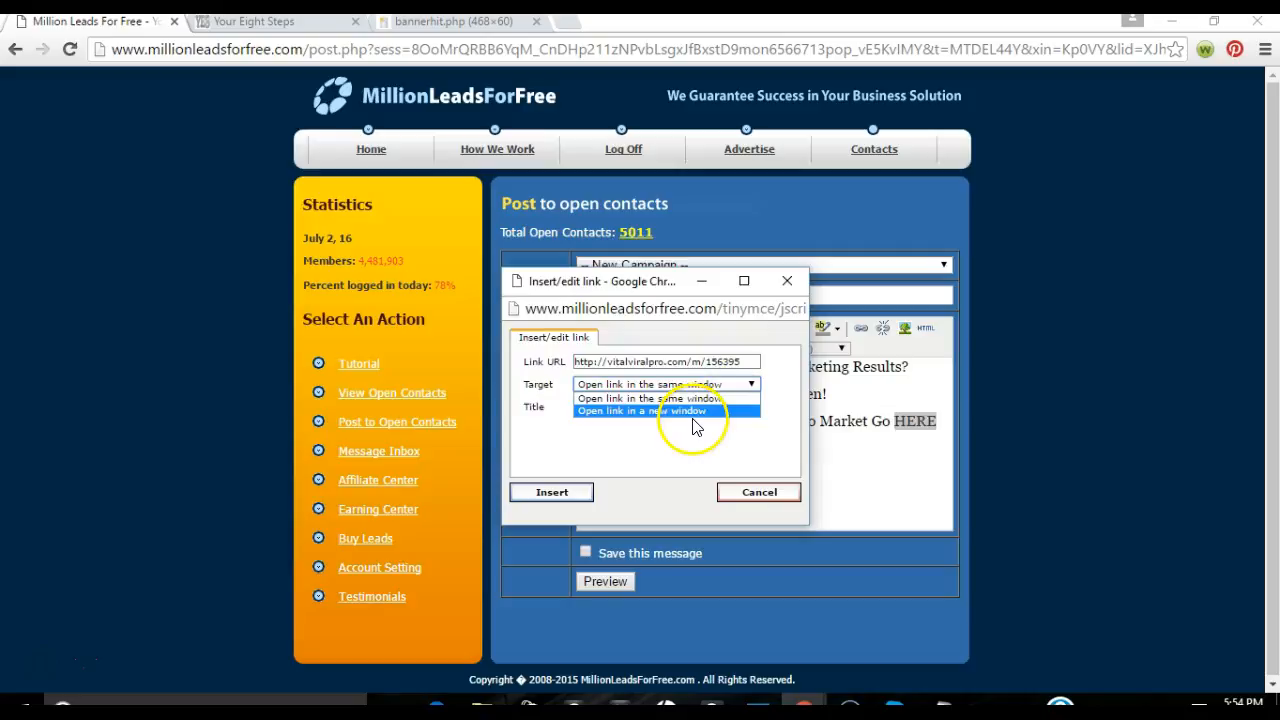
left_click(690, 411)
left_click(533, 490)
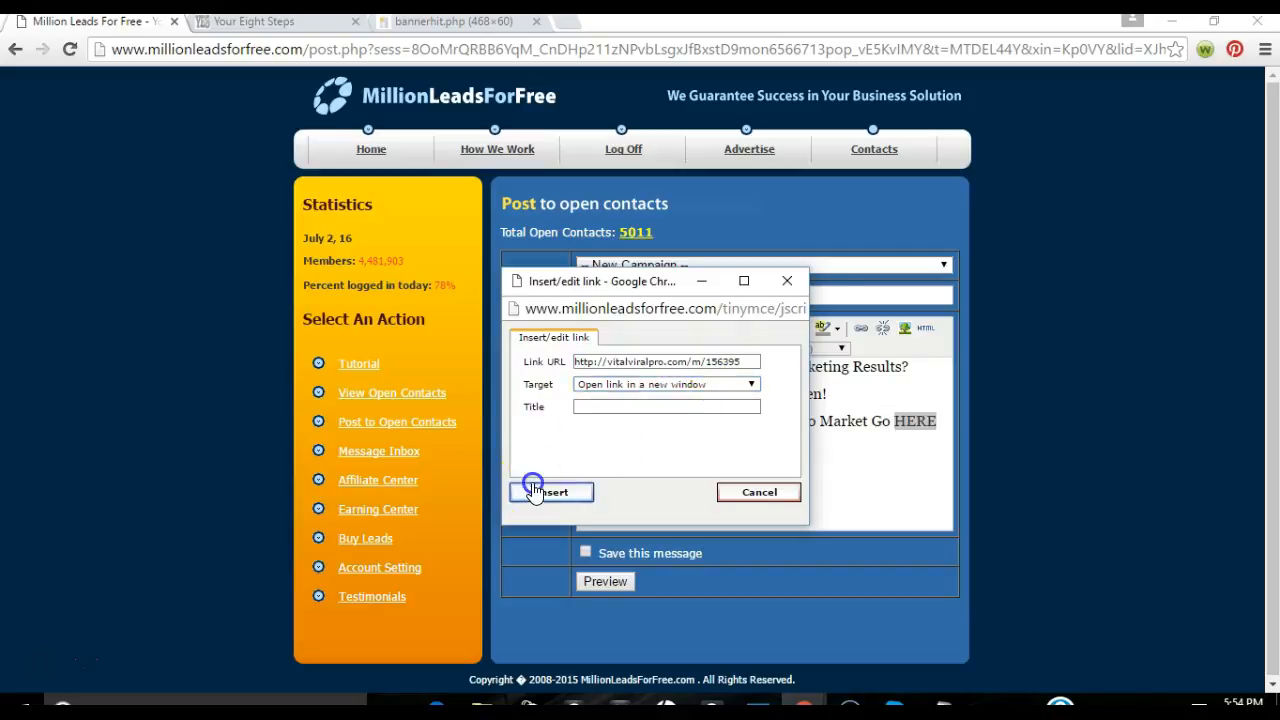
- Set the linked word "HERE" to the Georgia font at size 4 (14 pt)
double_click(923, 422)
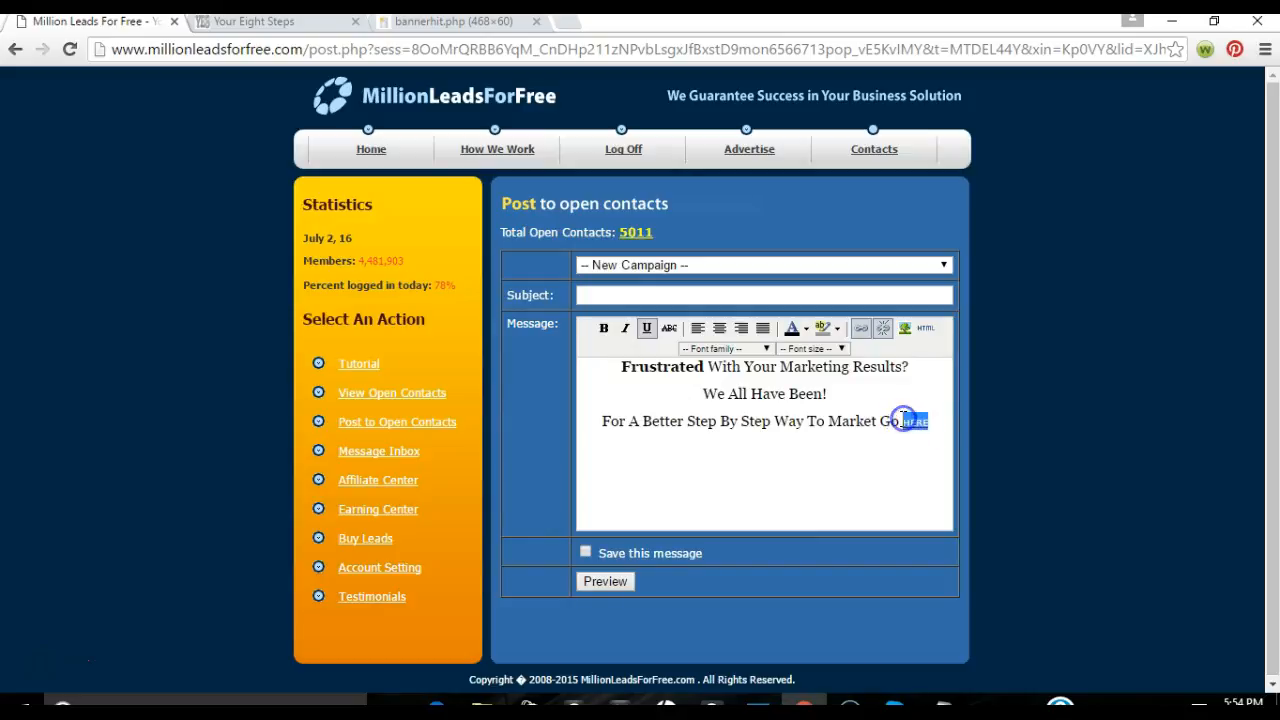
left_click(766, 349)
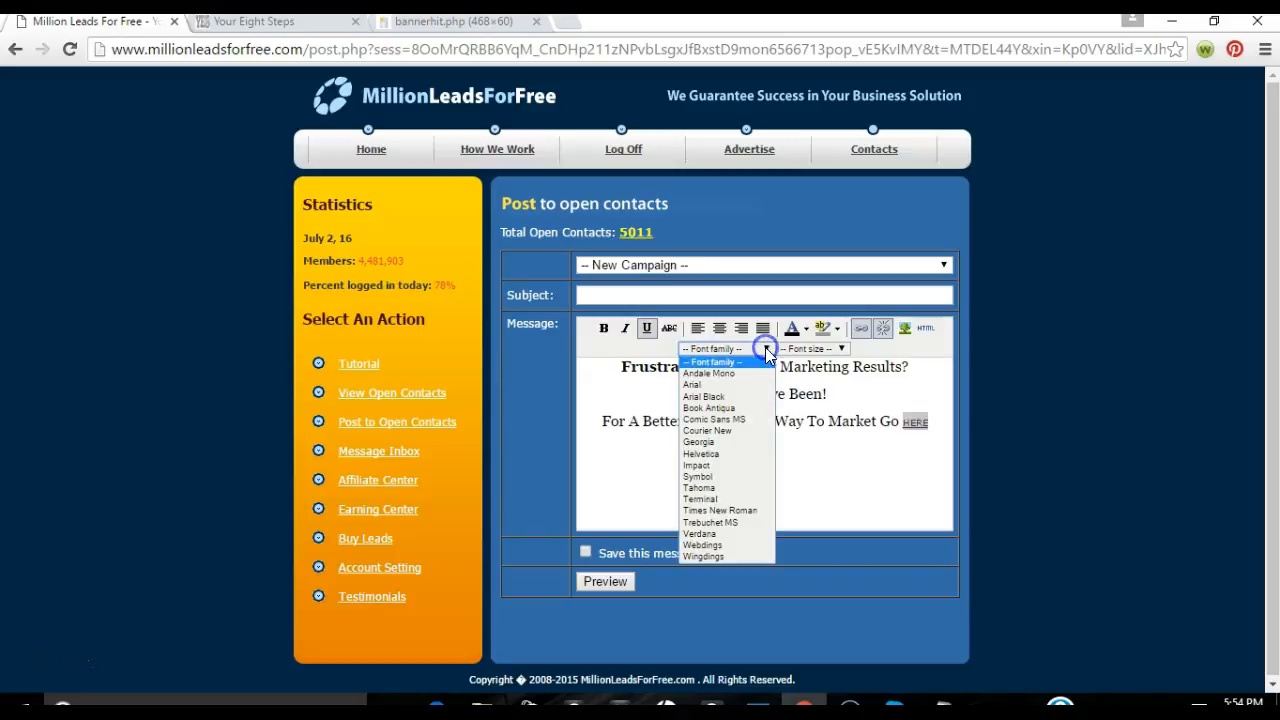
left_click(733, 442)
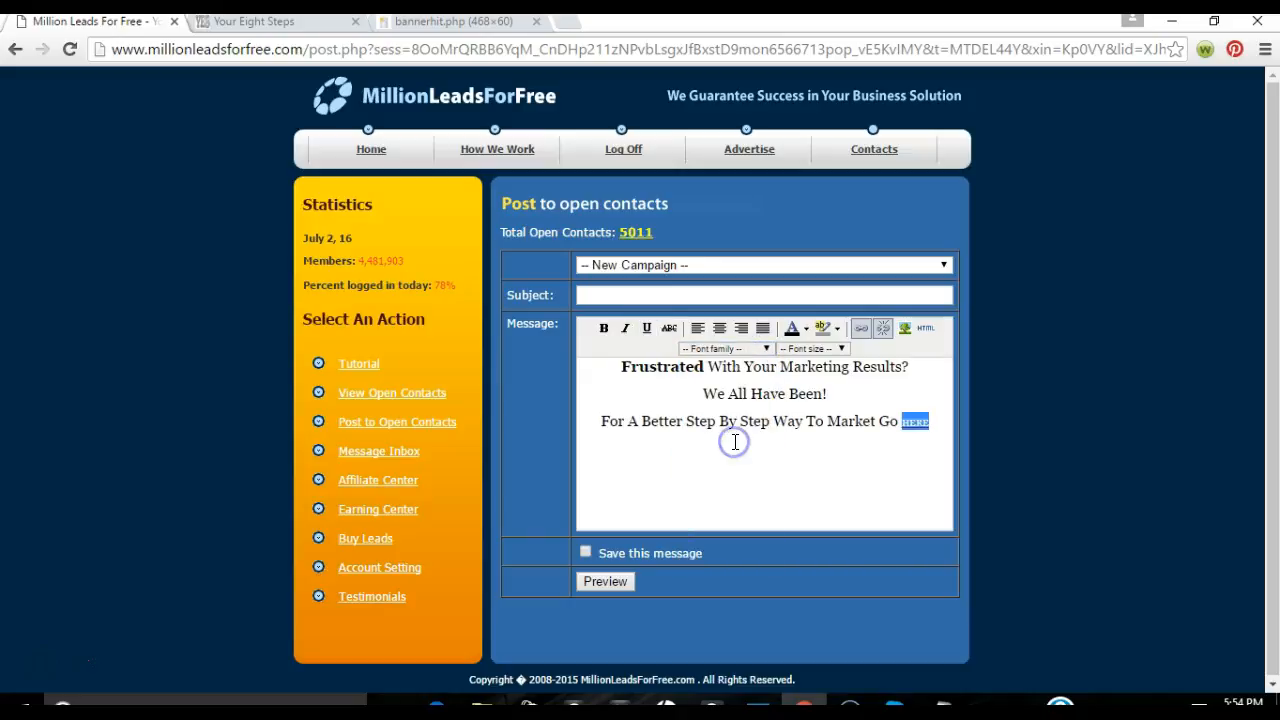
left_click(842, 349)
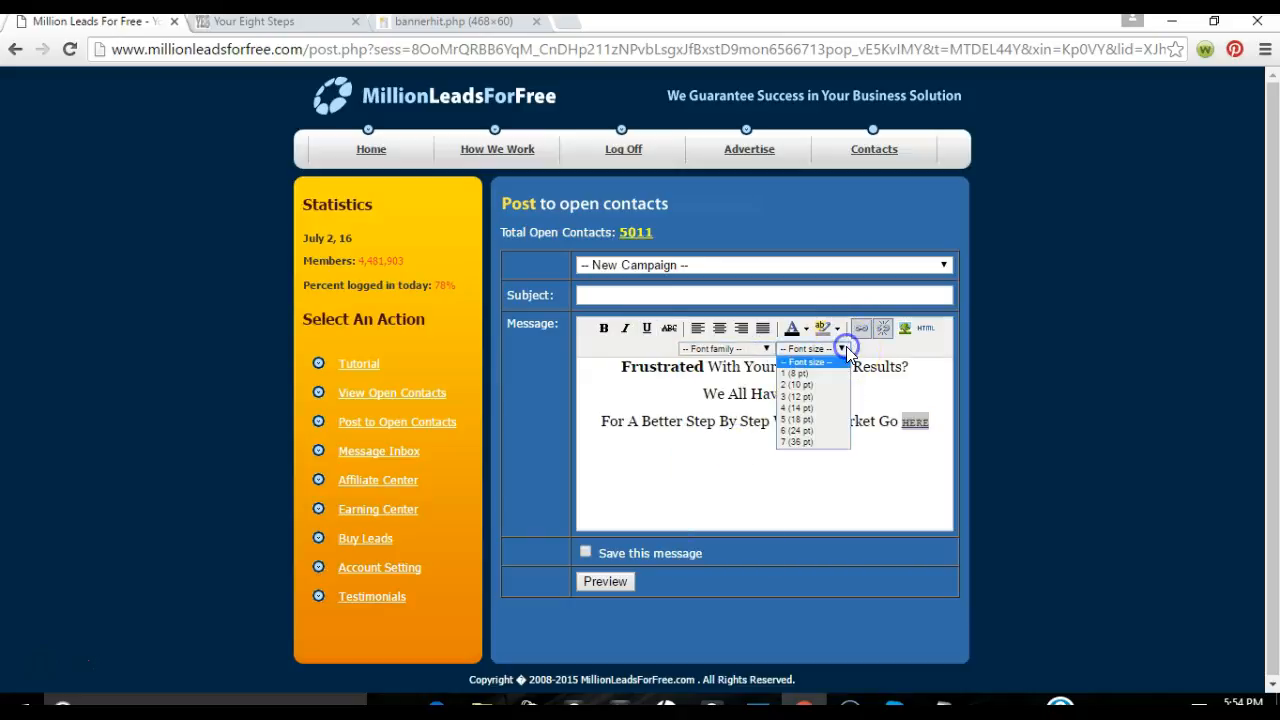
left_click(818, 408)
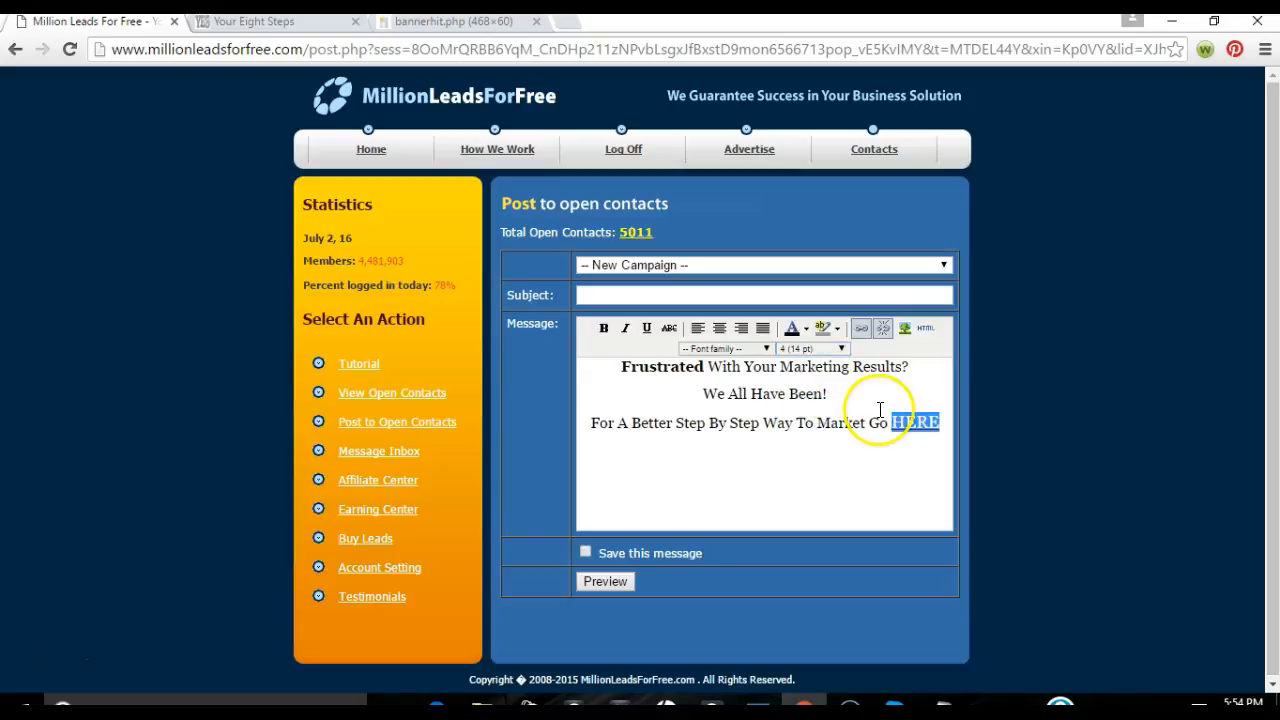
- Color the linked word "HERE" red and make it bold
left_click(806, 330)
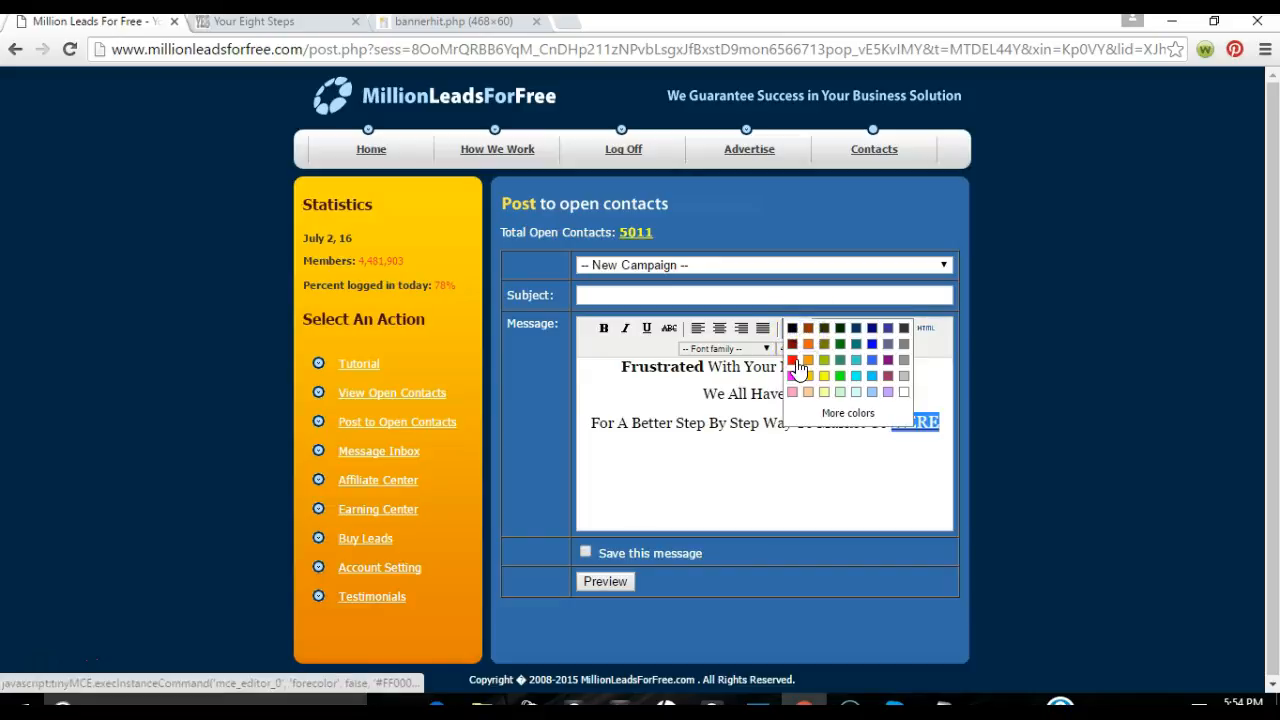
left_click(793, 360)
left_click(775, 441)
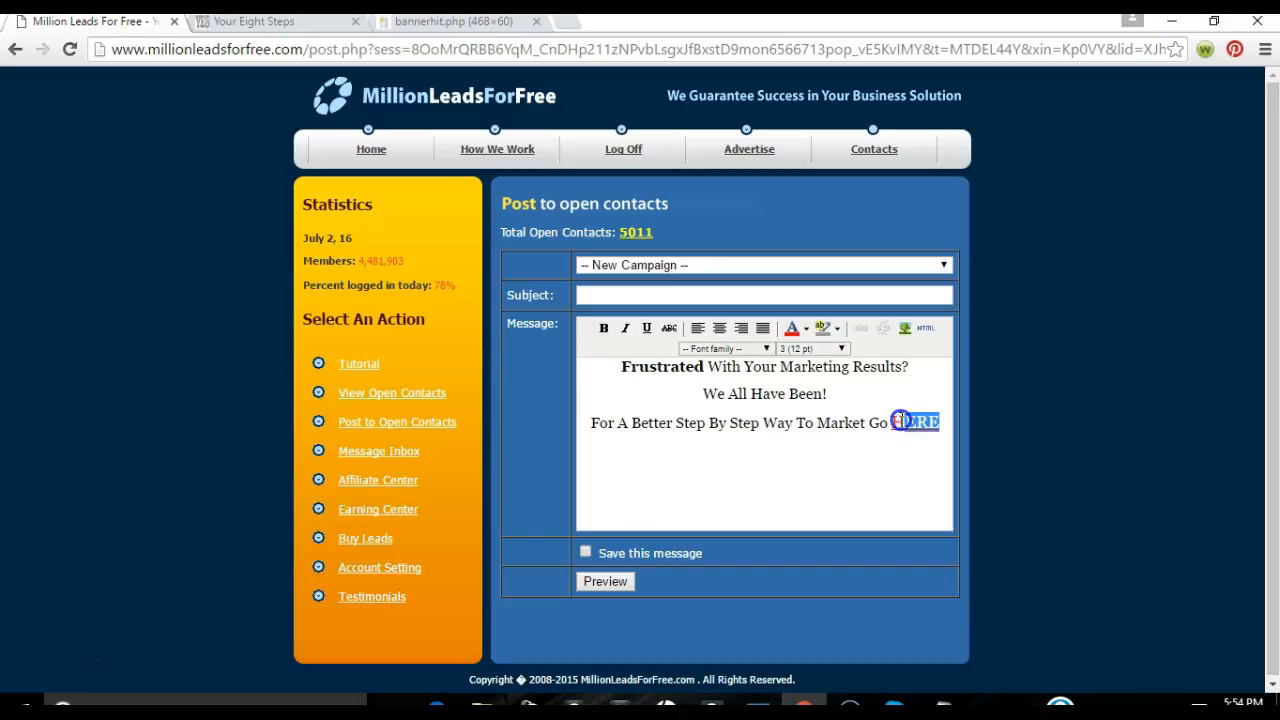
left_click(603, 330)
left_click(620, 455)
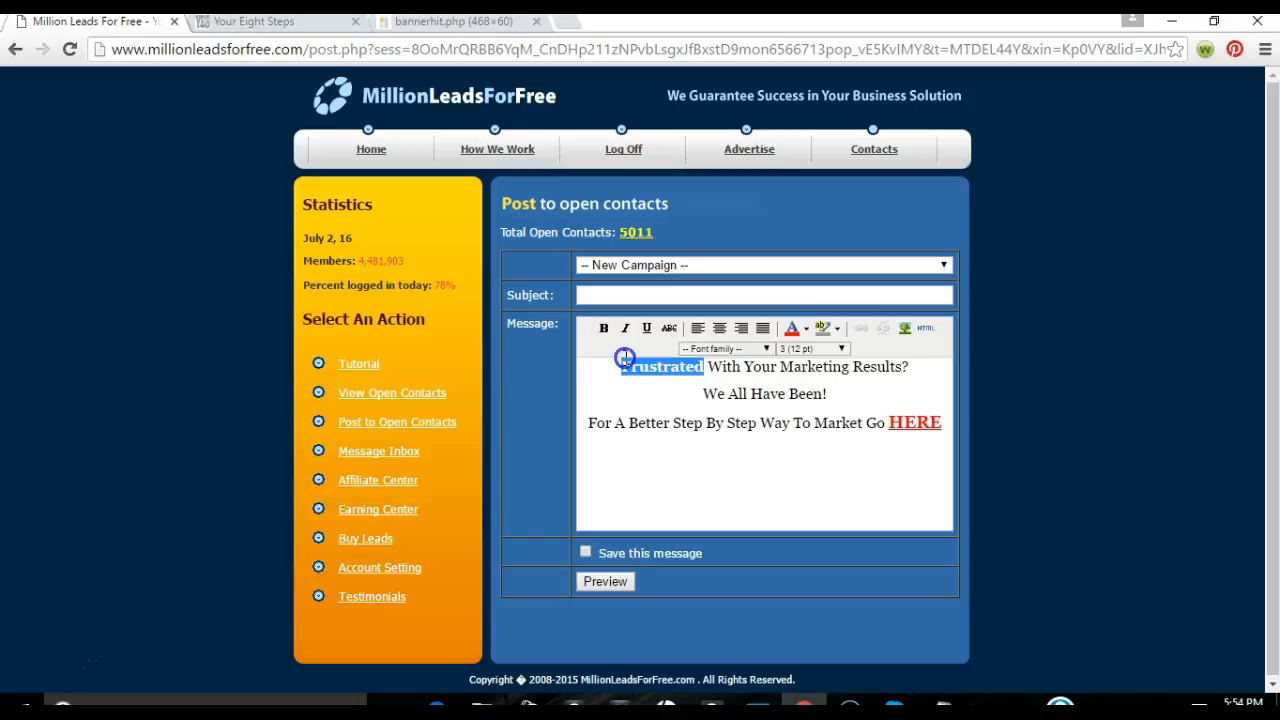
- Remove the bold from "Frustrated" and set the whole message to font size 4 (14 pt)
left_click(603, 328)
left_click(595, 386)
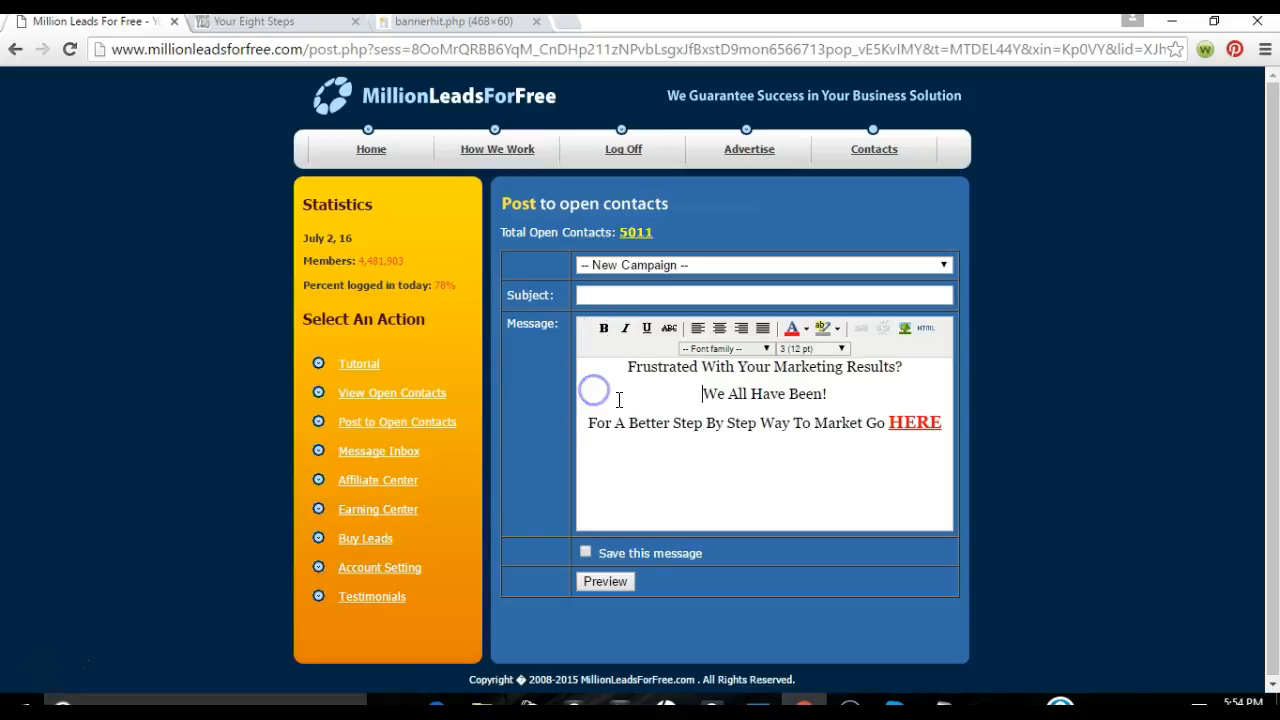
left_click_drag(937, 429, 606, 358)
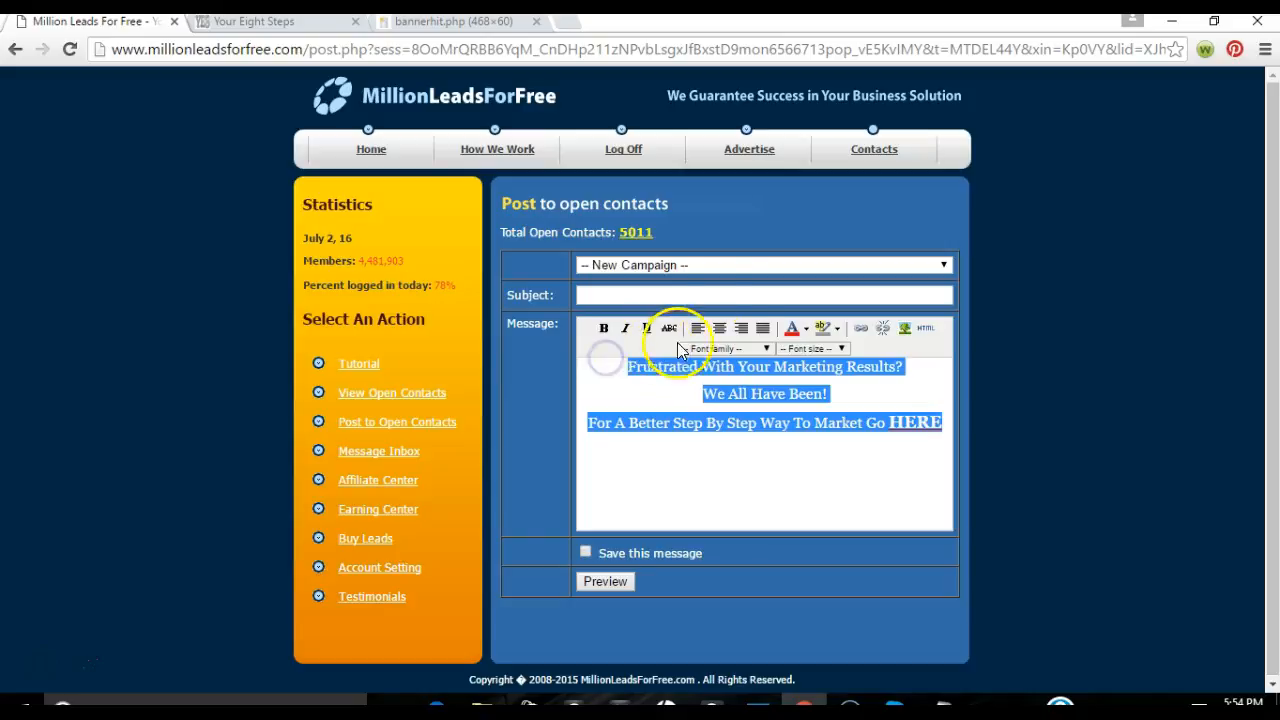
left_click(838, 349)
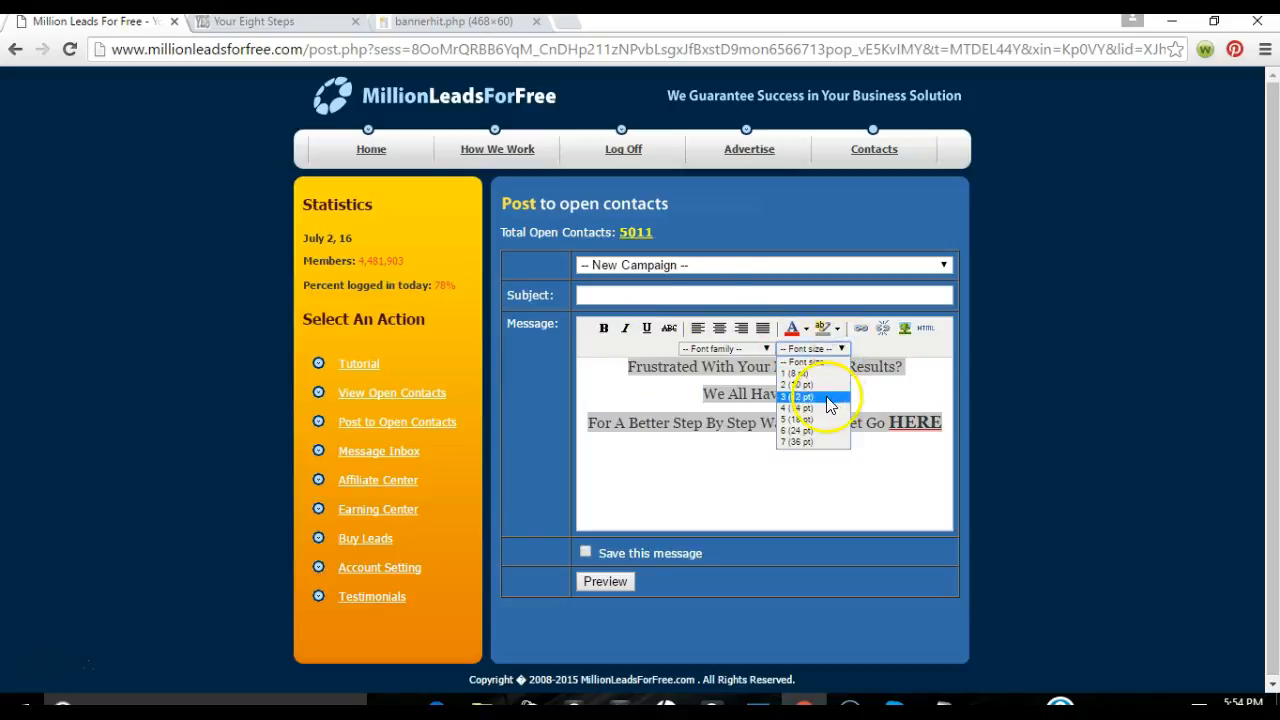
left_click(826, 410)
left_click(823, 440)
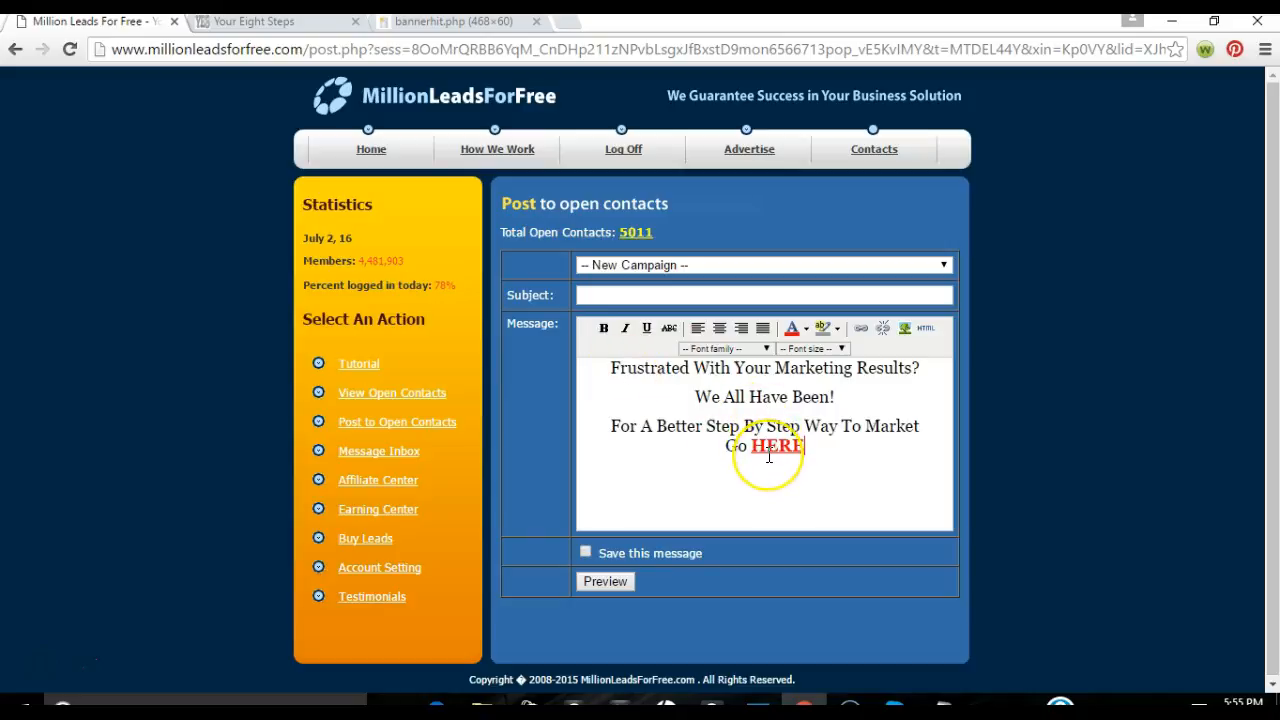
- Add a blank line above the message's first line and open the insert image dialog
left_click(611, 369)
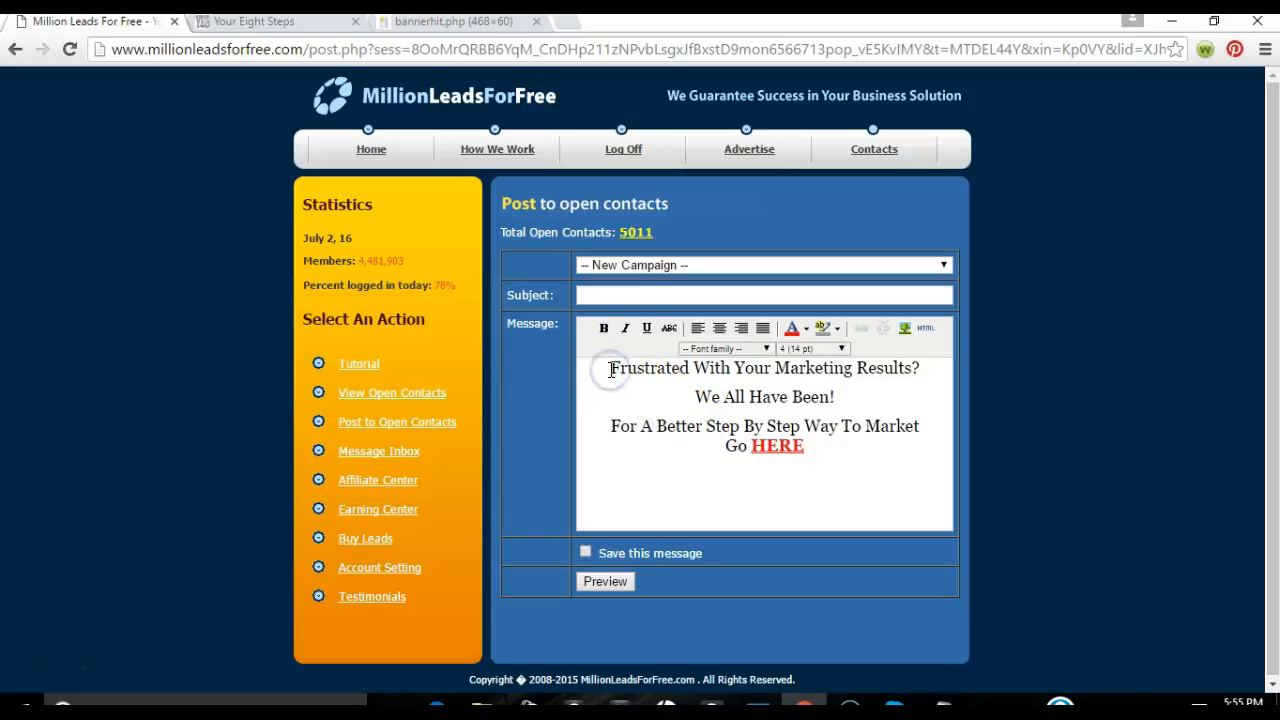
key("Return")
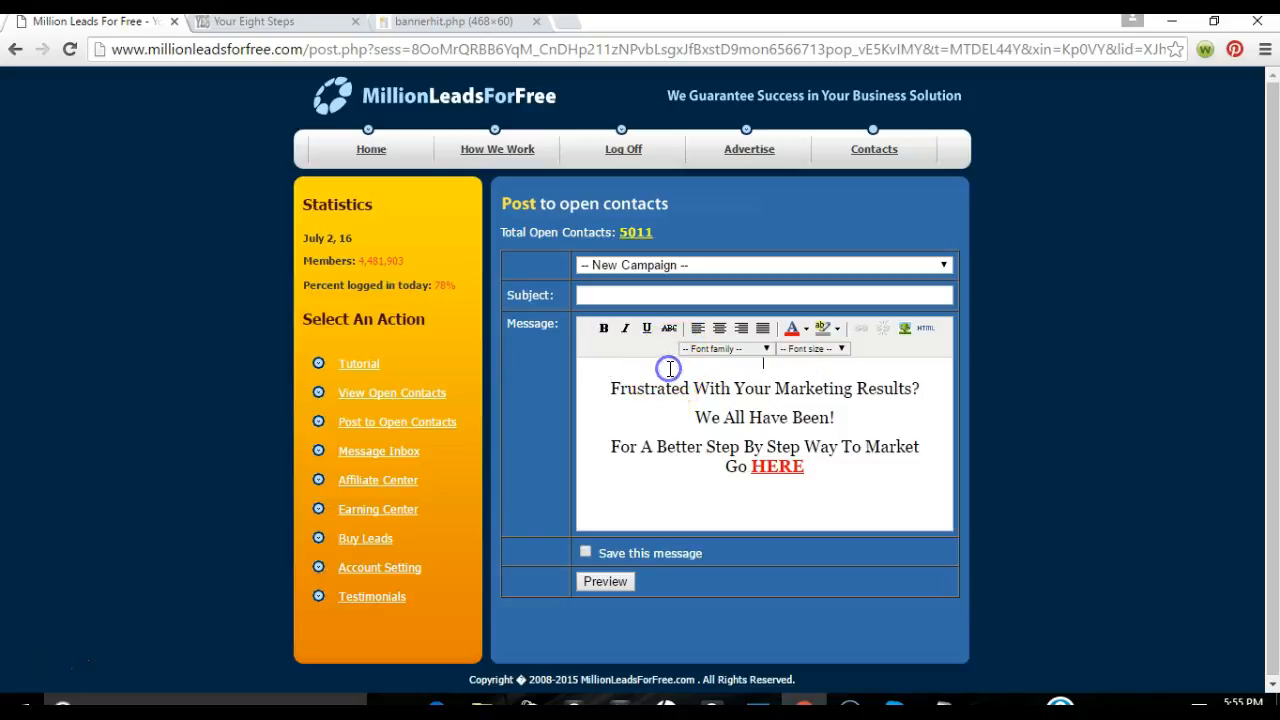
left_click(906, 329)
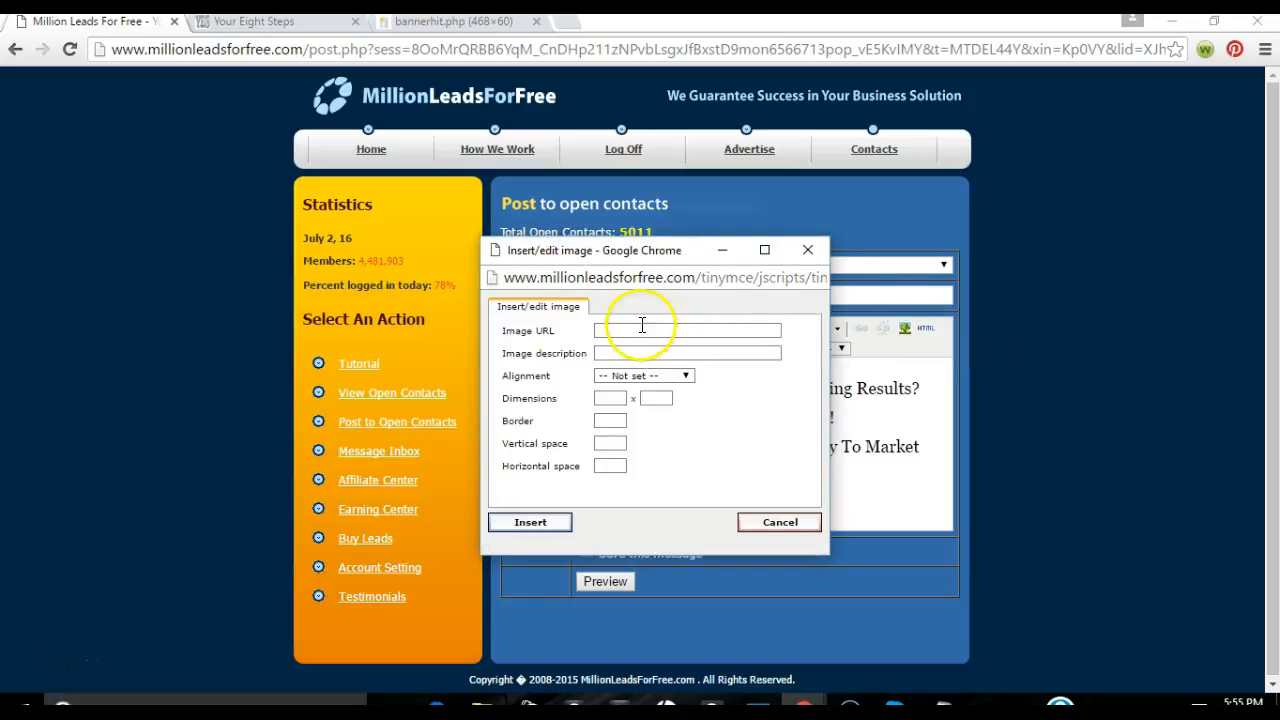
- Switch to the bannerhit.php page and copy the adkreator.com banner's full web address
left_click(466, 21)
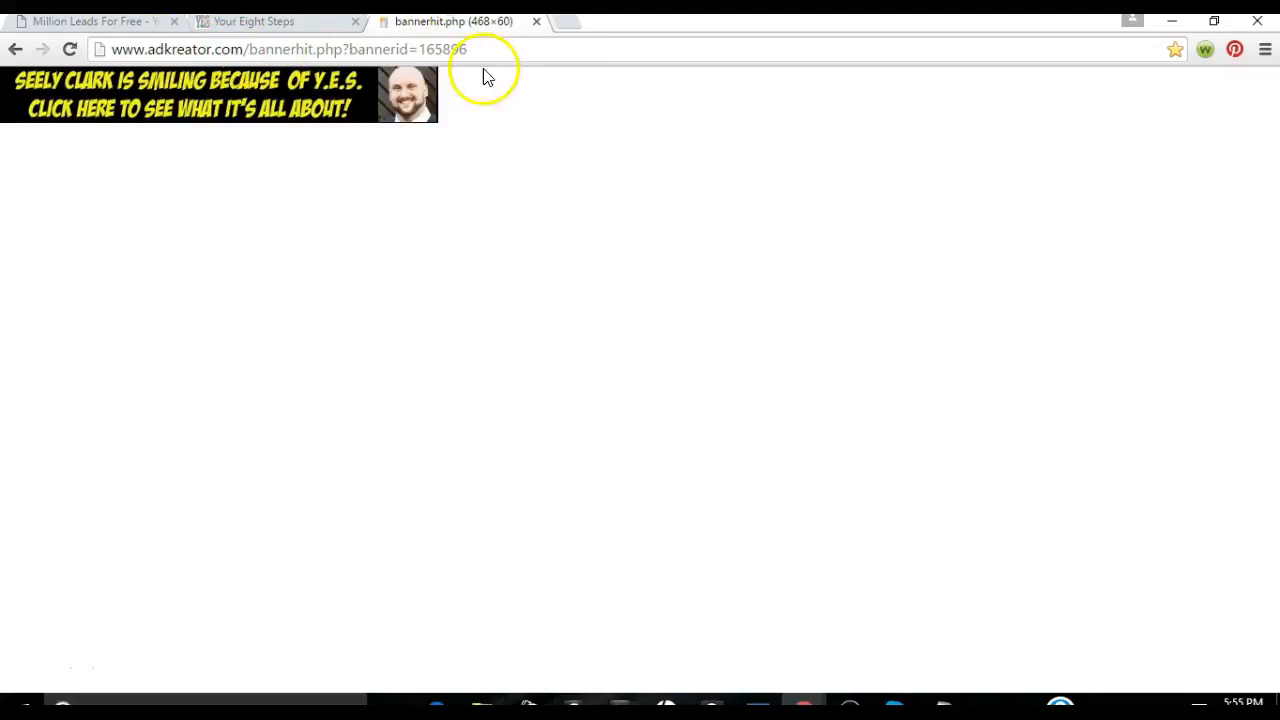
left_click_drag(405, 45, 100, 54)
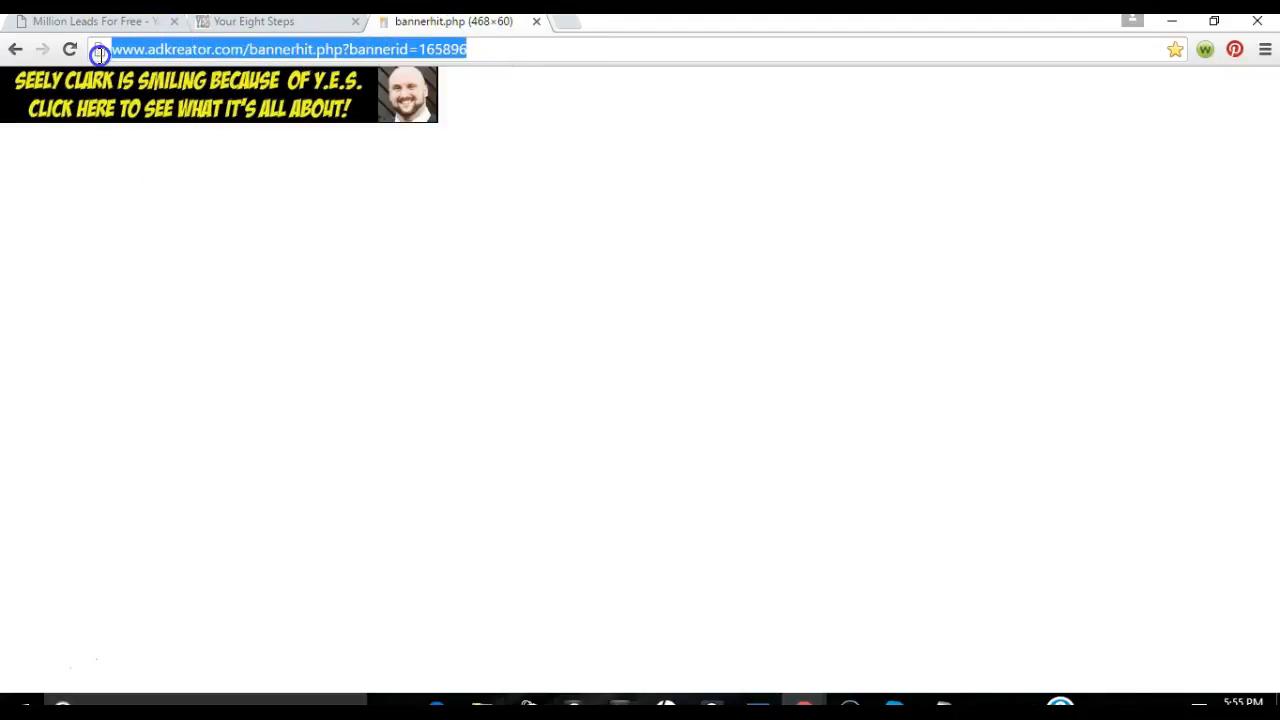
right_click(142, 44)
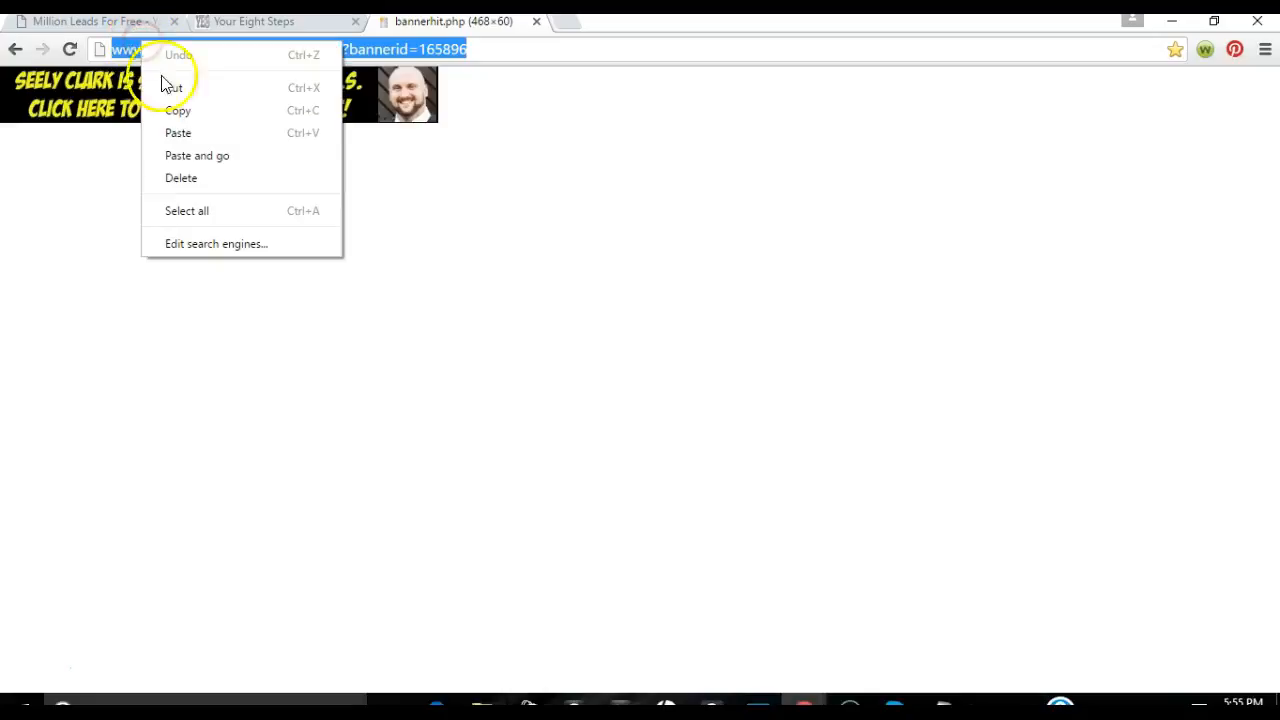
left_click(180, 111)
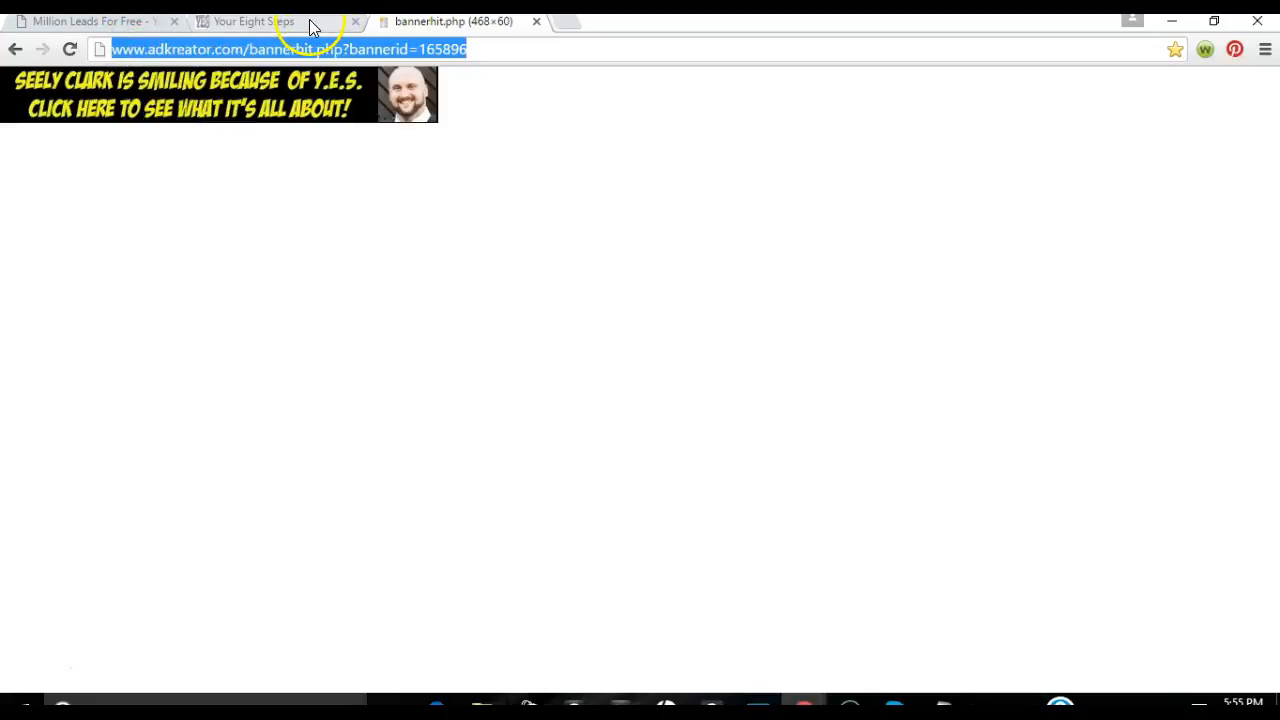
- Return to the Million Leads For Free image dialog and insert the banner using the copied address as its image URL
left_click(96, 24)
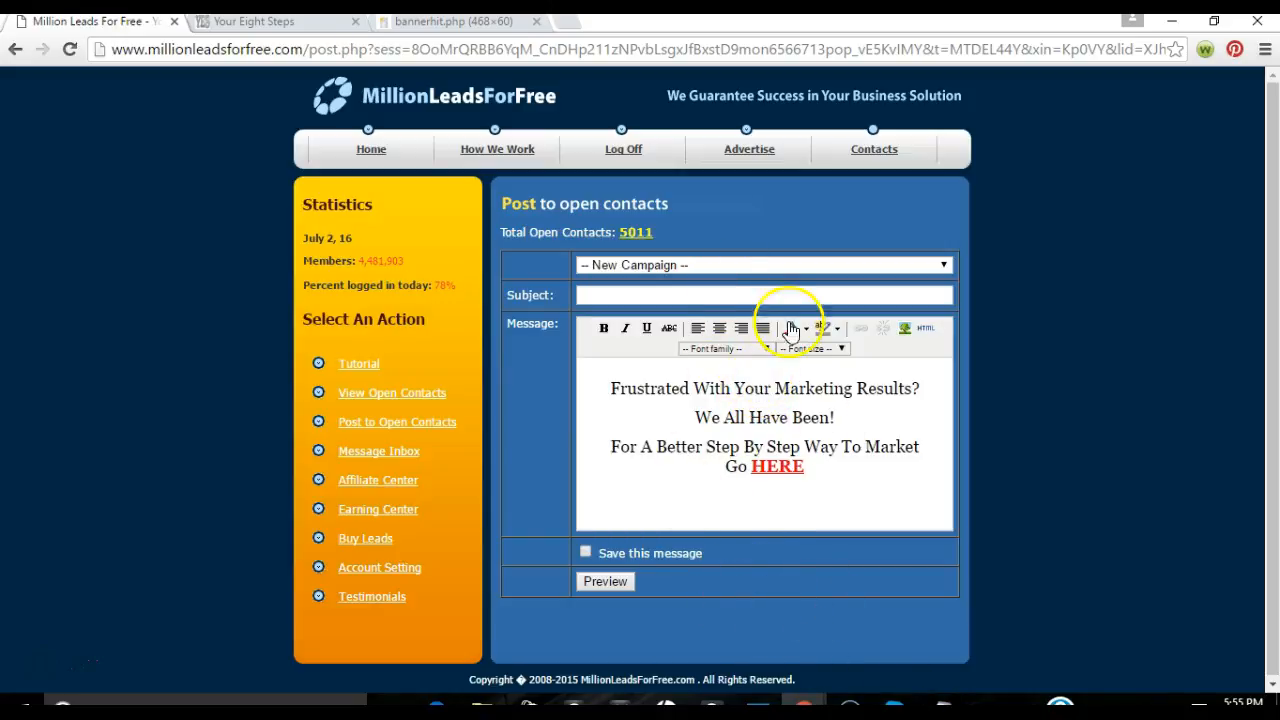
mouse_move(803, 708)
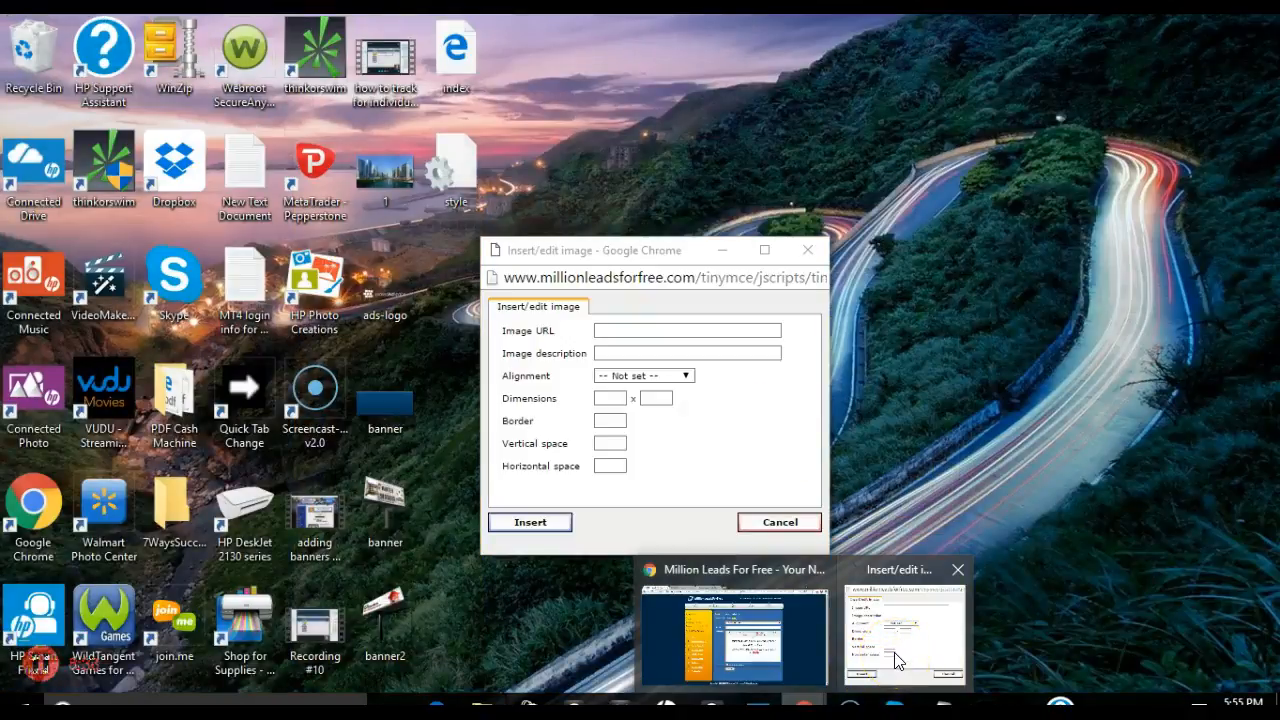
left_click(897, 660)
left_click(621, 330)
right_click(621, 330)
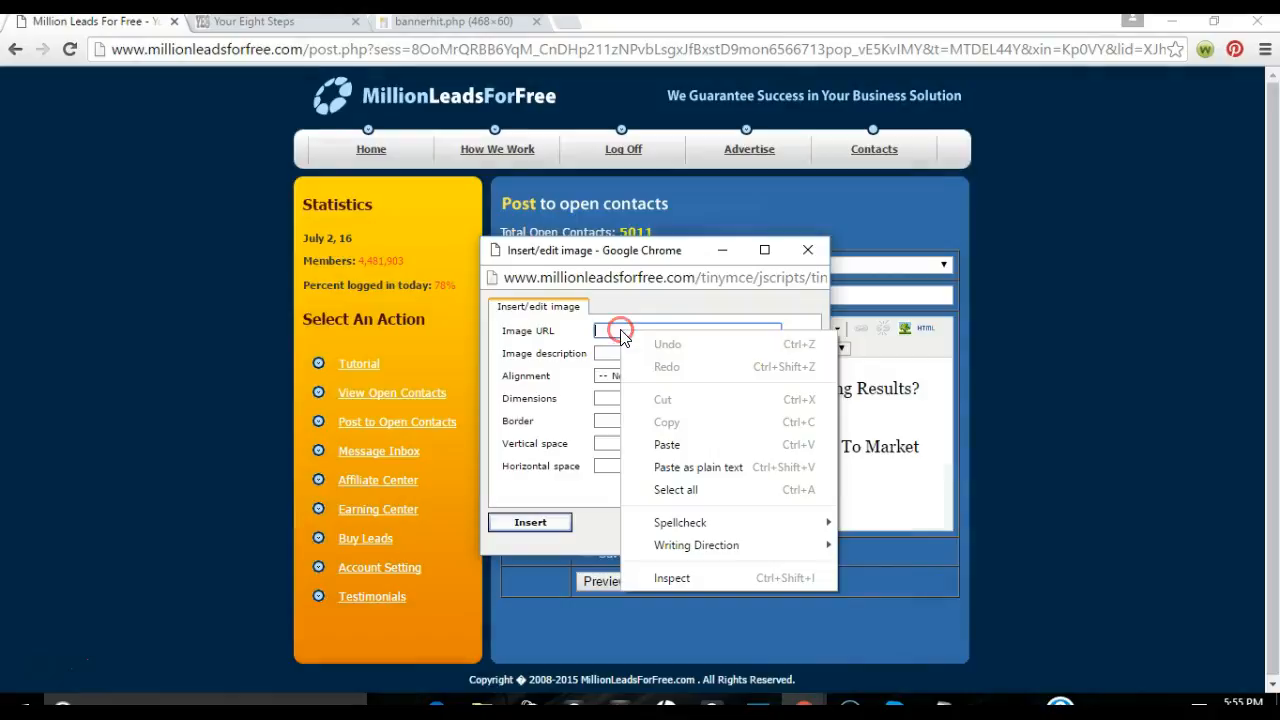
left_click(692, 444)
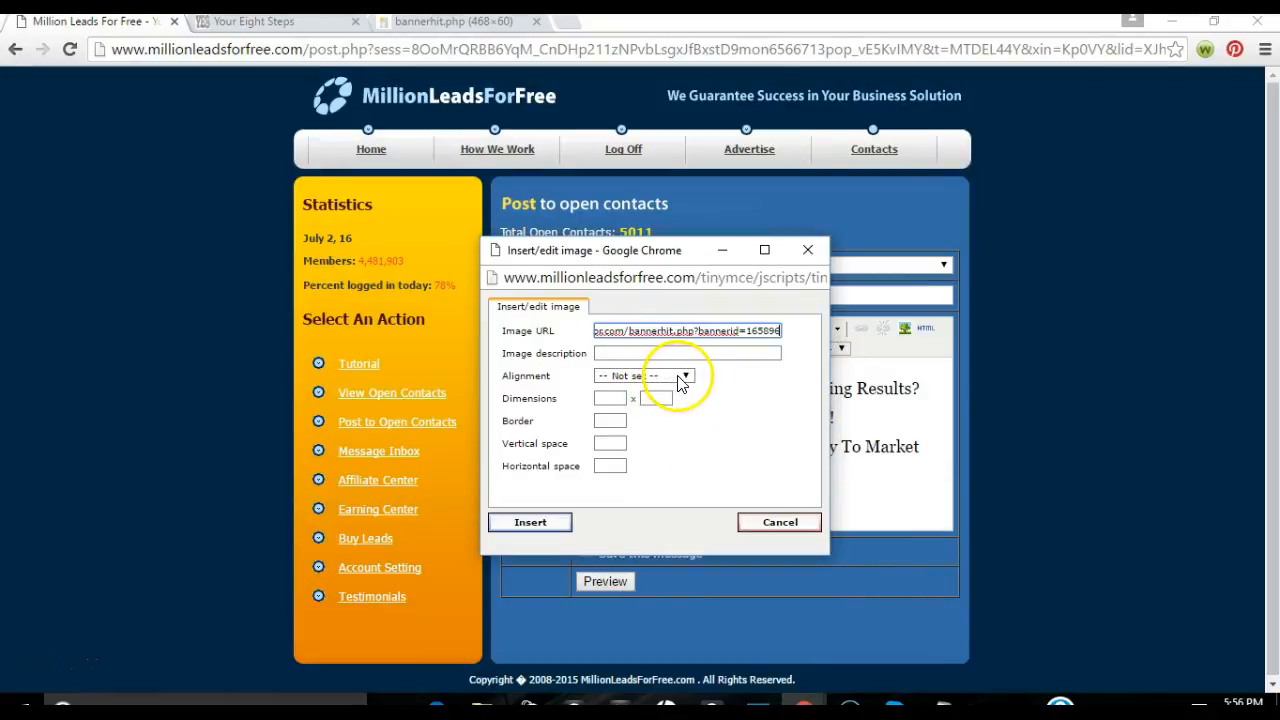
left_click(540, 524)
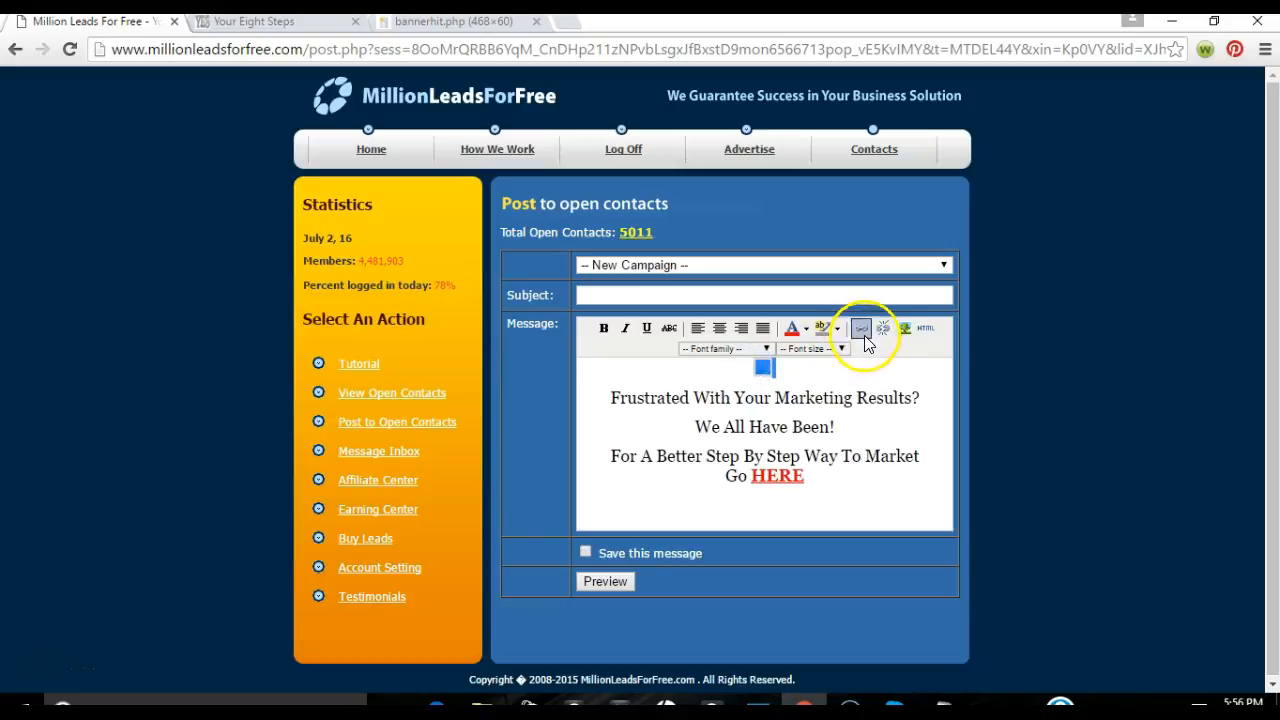
- Replace the selected image placeholder above the text with the banner from the copied adkreator.com bannerhit.php address, using Top alignment
left_click(904, 331)
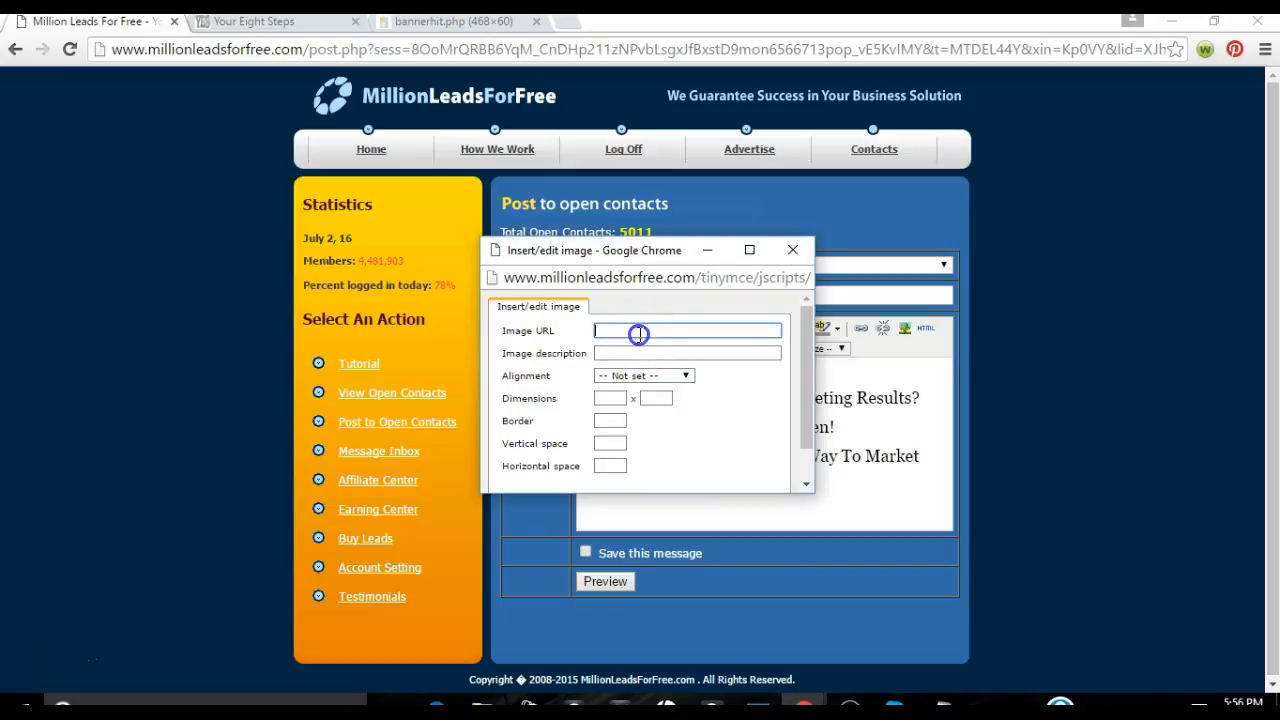
right_click(638, 334)
left_click(697, 451)
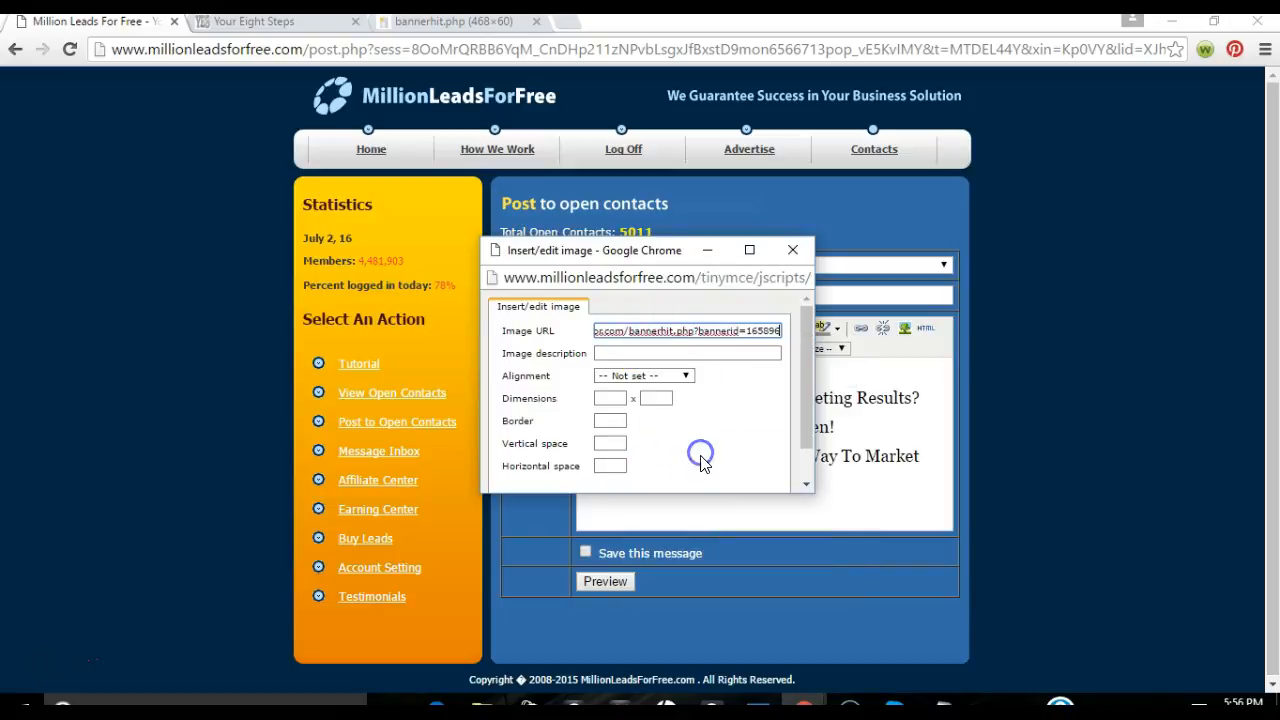
left_click(690, 377)
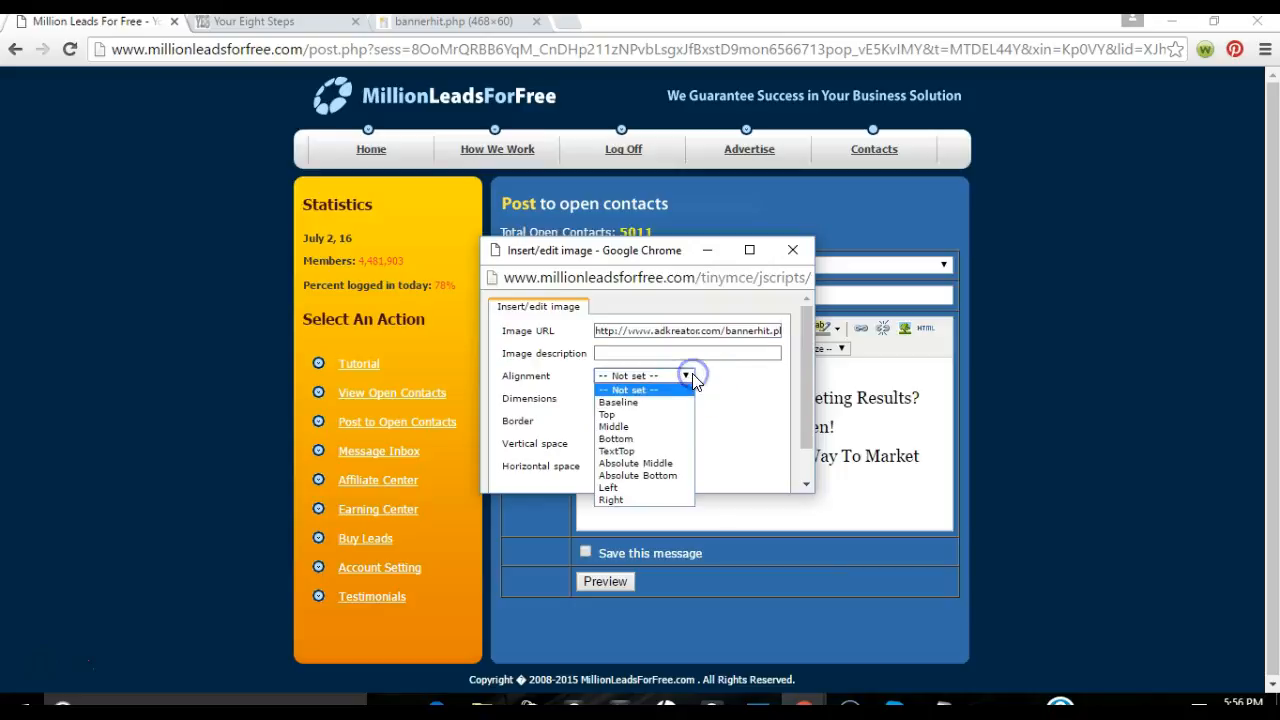
left_click(676, 415)
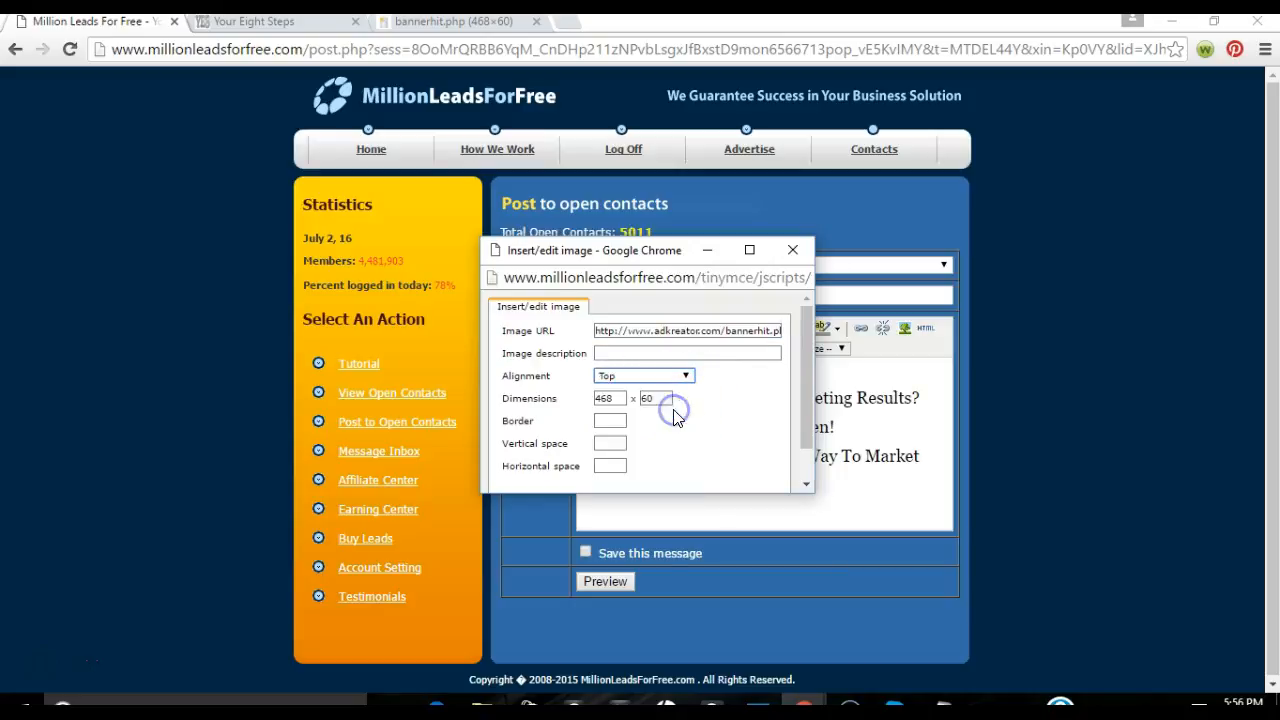
left_click(612, 424)
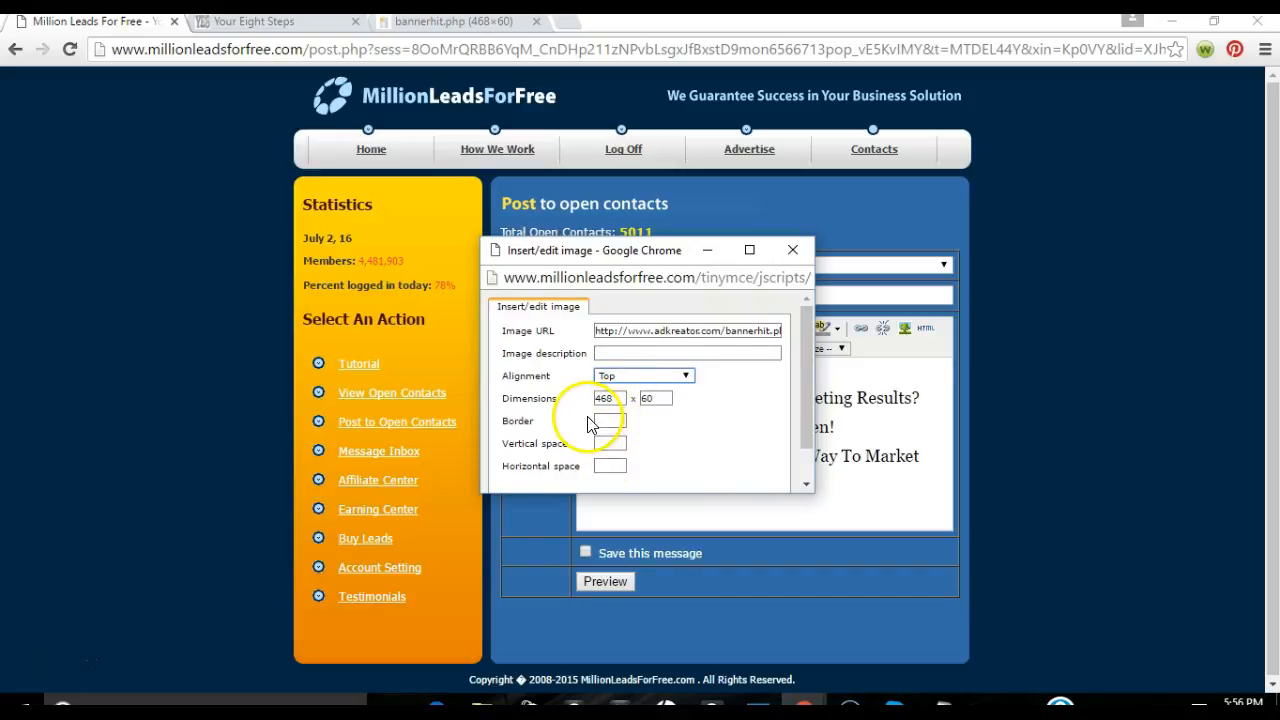
scroll(588, 424, "down", 2)
left_click(537, 482)
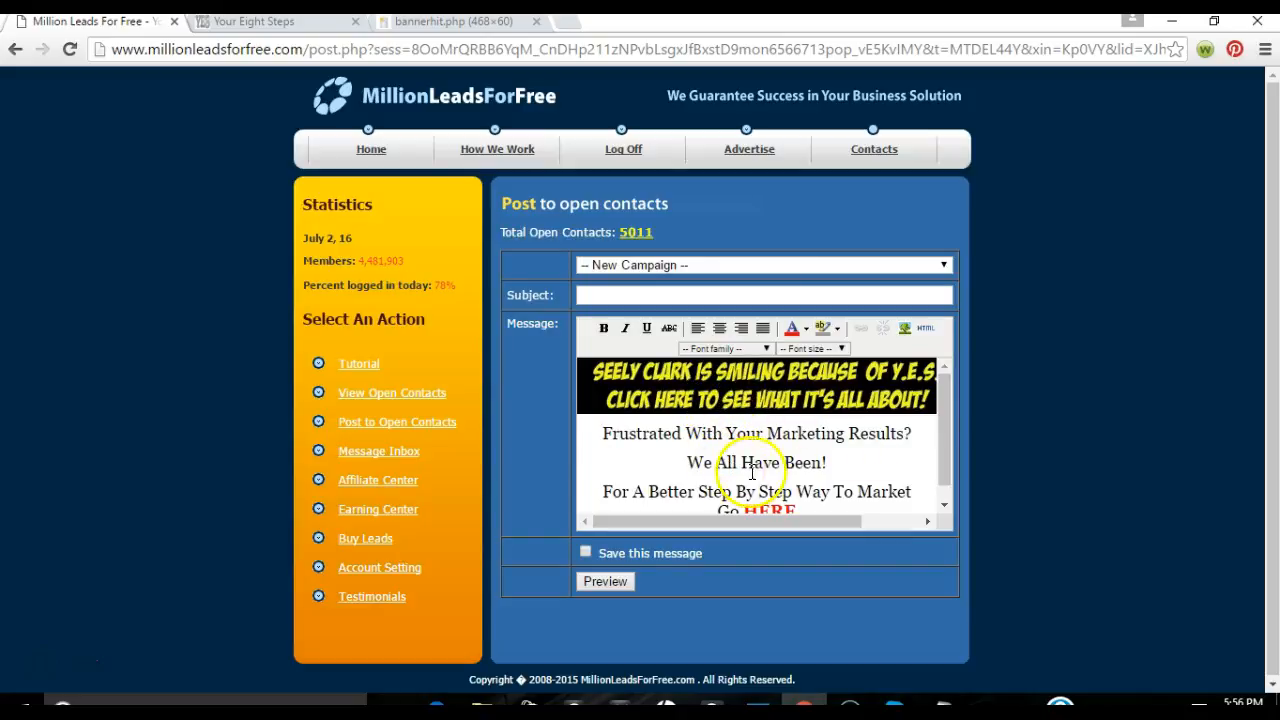
- Review the composed message, checking the banner's full width, the centered text lines and the HERE link
scroll(808, 440, "down", 1)
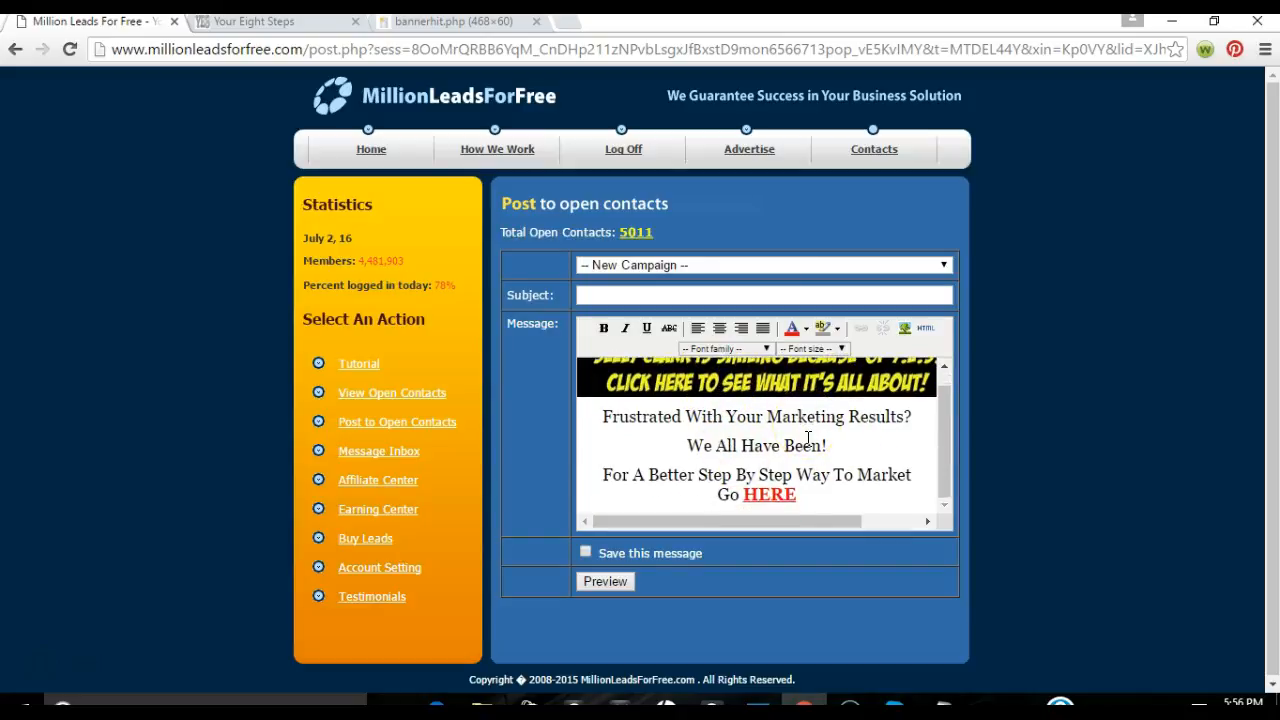
scroll(808, 440, "up", 1)
left_click_drag(884, 388, 767, 383)
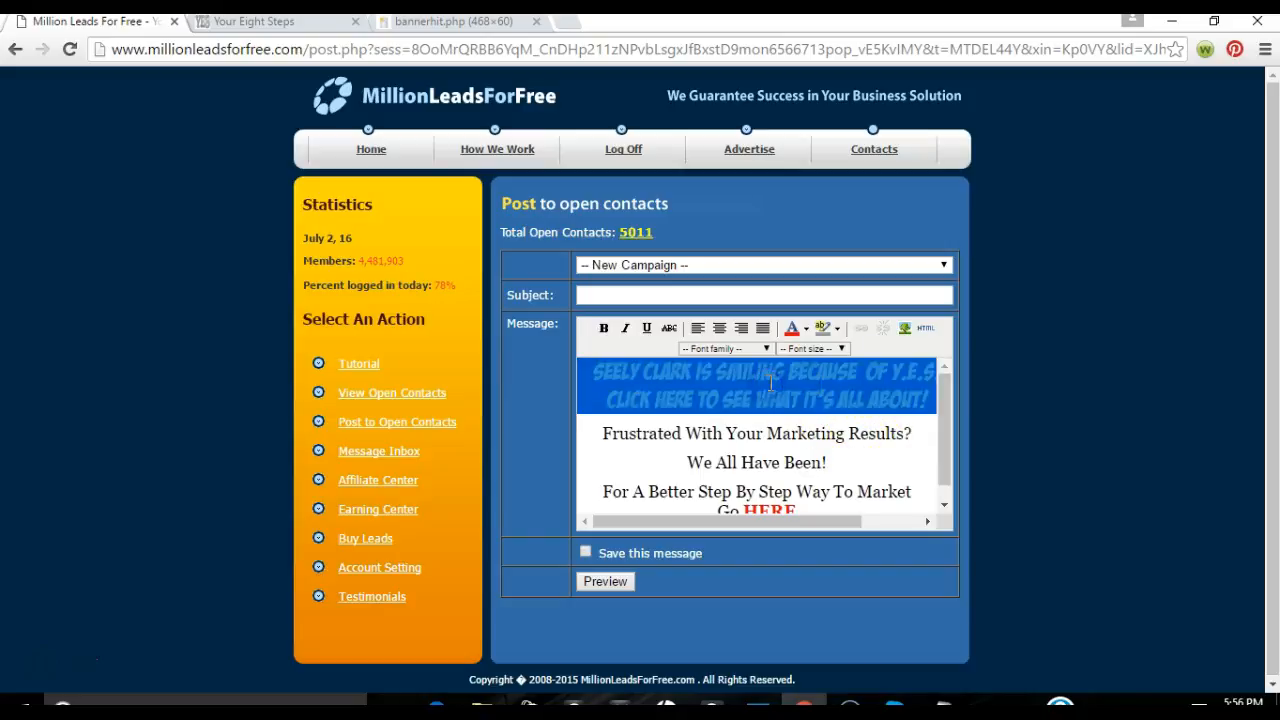
left_click_drag(865, 455, 892, 470)
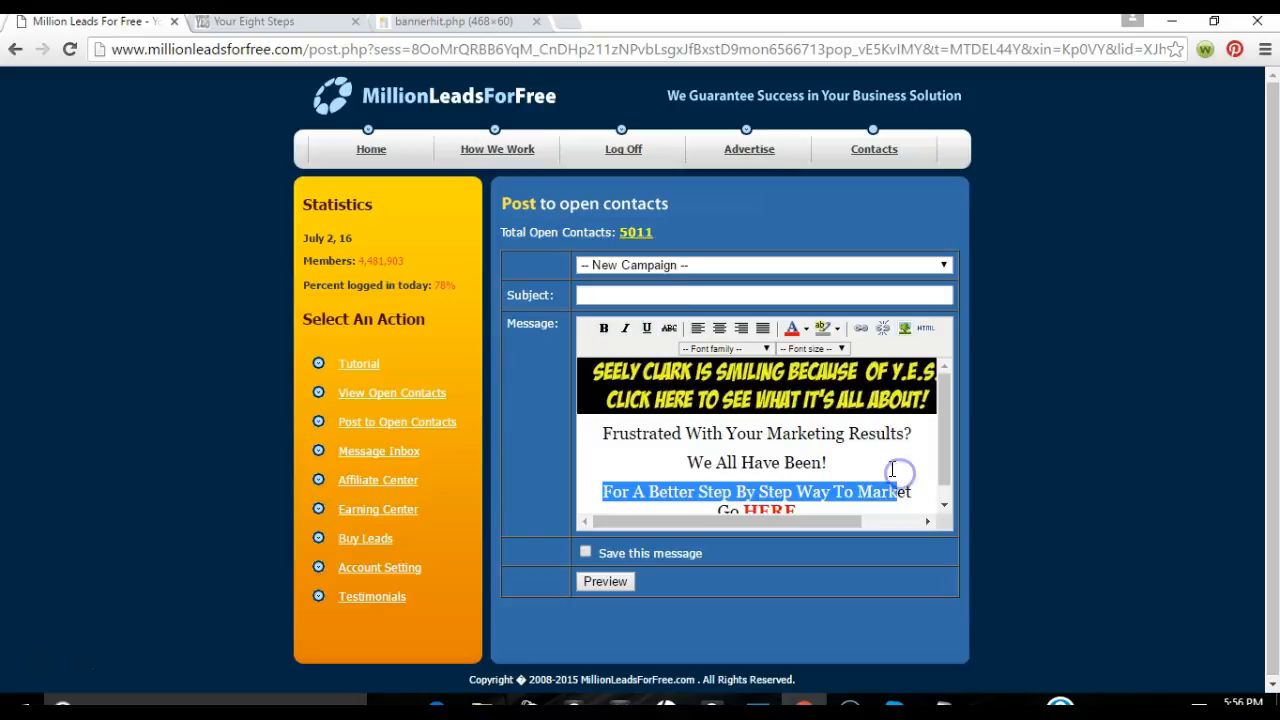
left_click(923, 486)
scroll(841, 463, "down", 1)
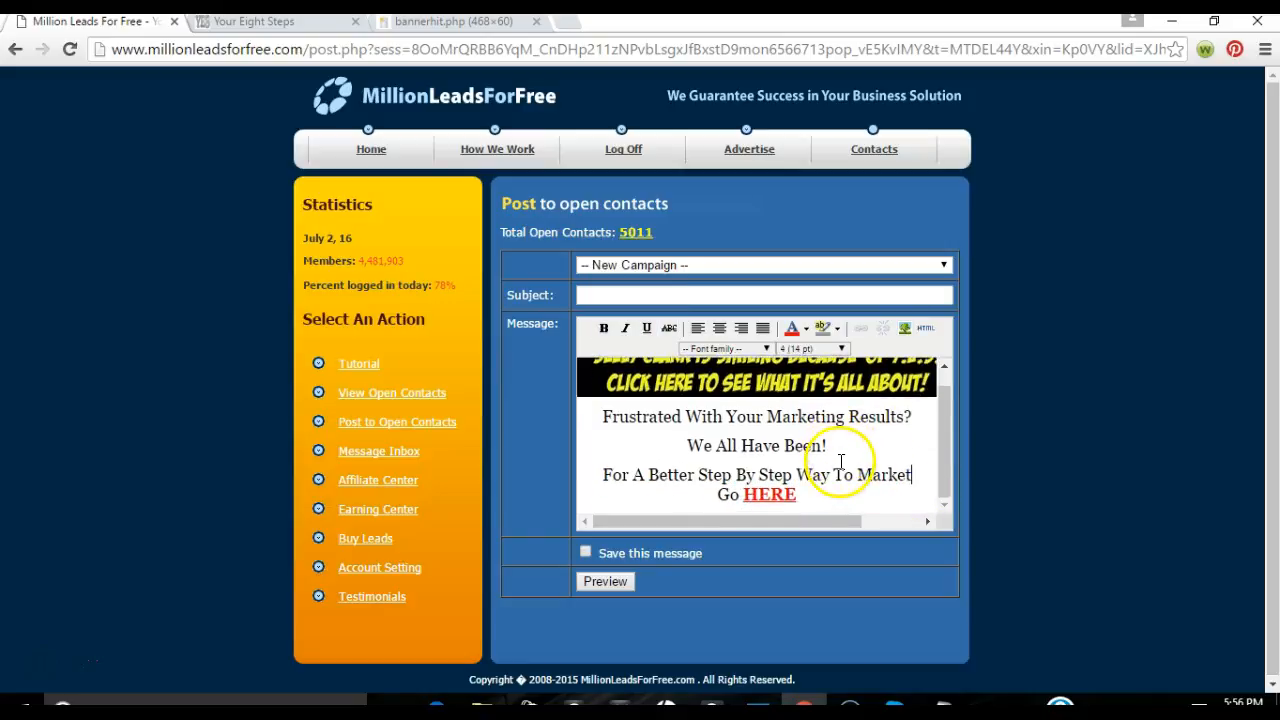
scroll(775, 425, "up", 1)
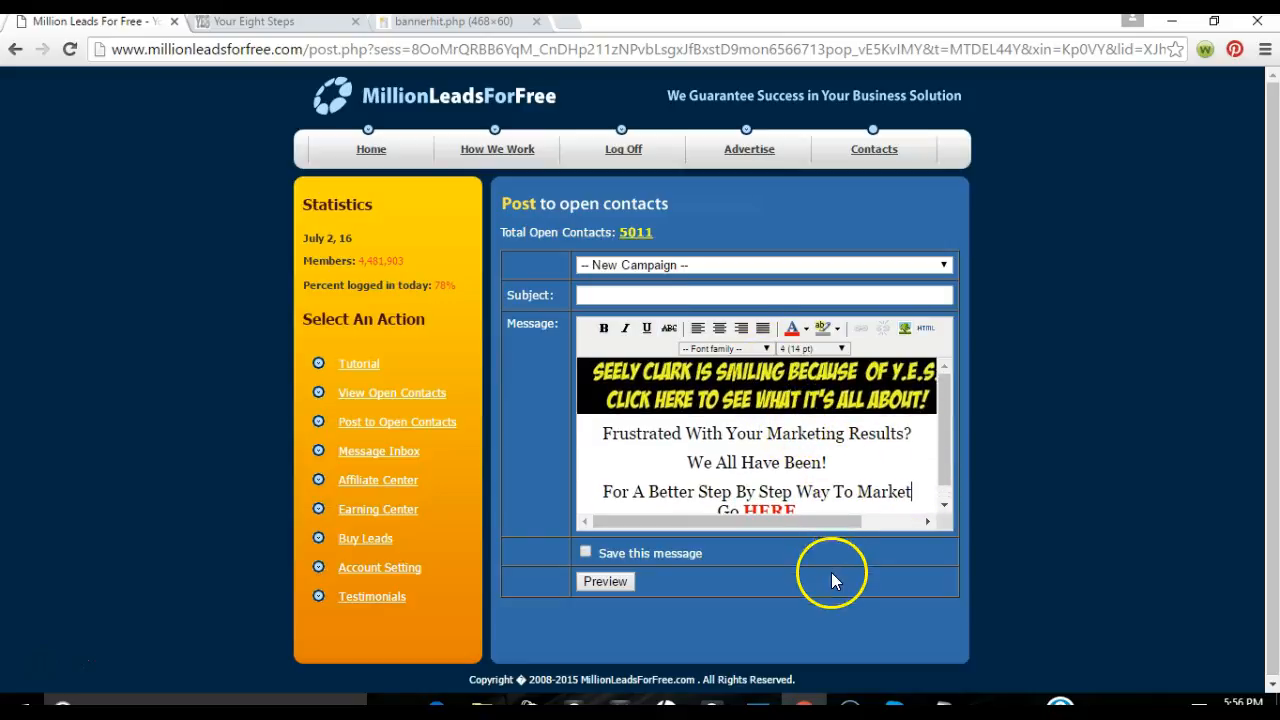
left_click_drag(829, 521, 960, 523)
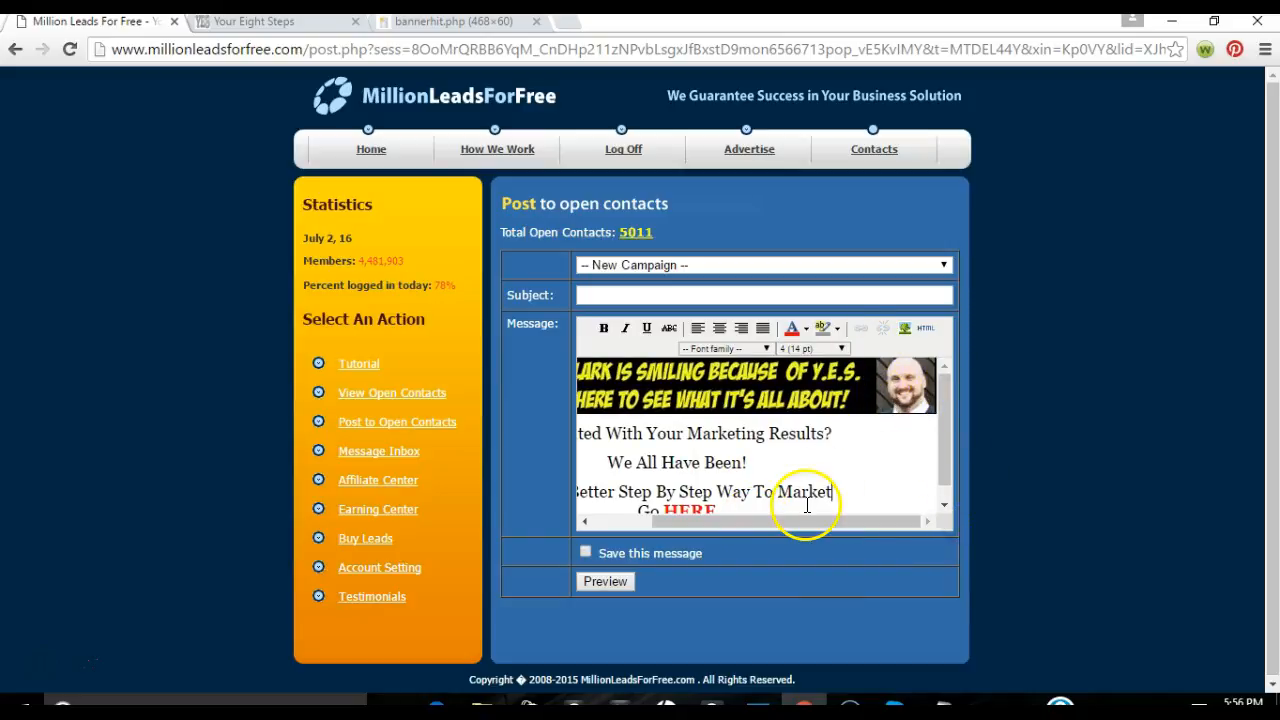
left_click_drag(799, 526, 710, 535)
scroll(740, 450, "down", 1)
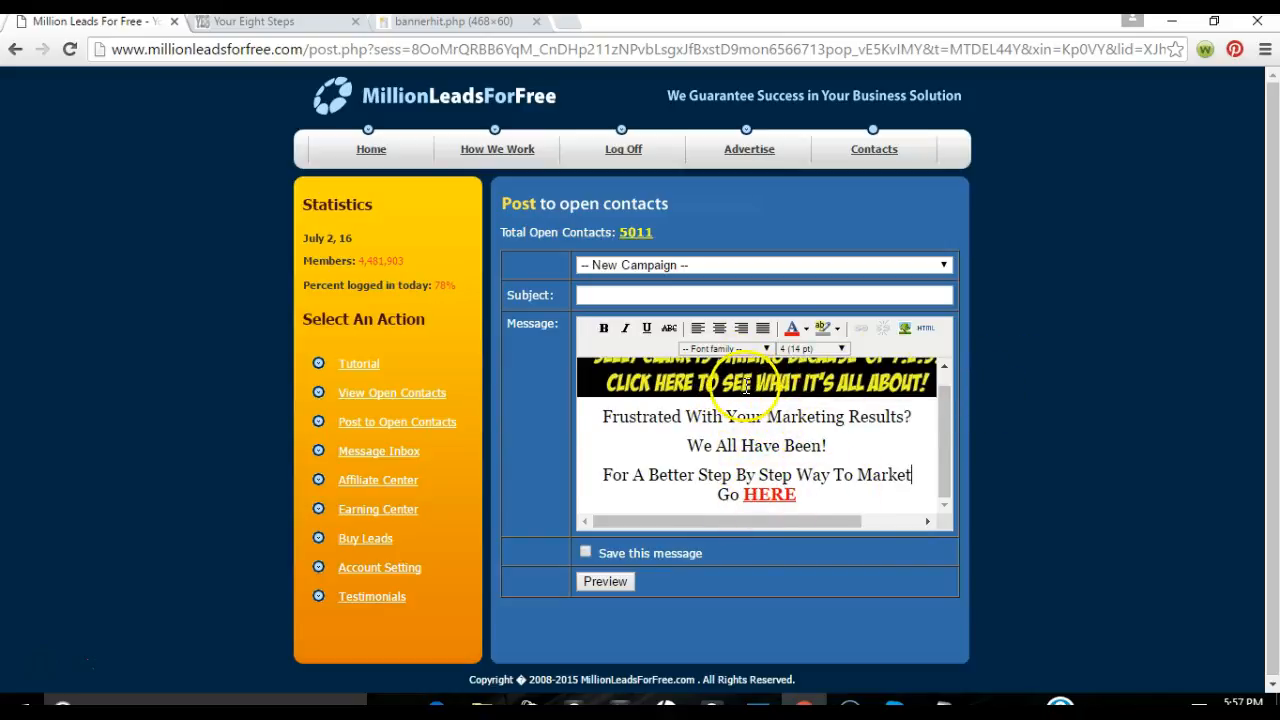
scroll(746, 386, "up", 1)
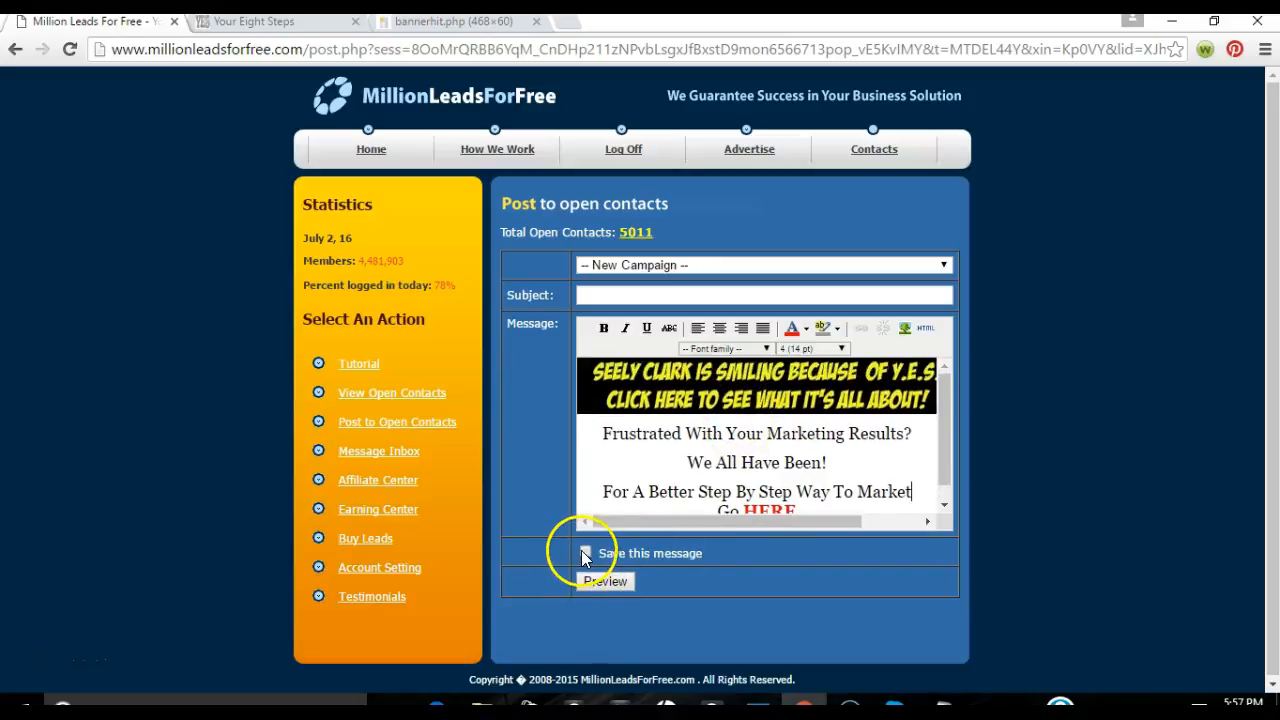
- Enter "Internet Marketing Can Be Simple" as the subject and open the message preview
left_click(680, 291)
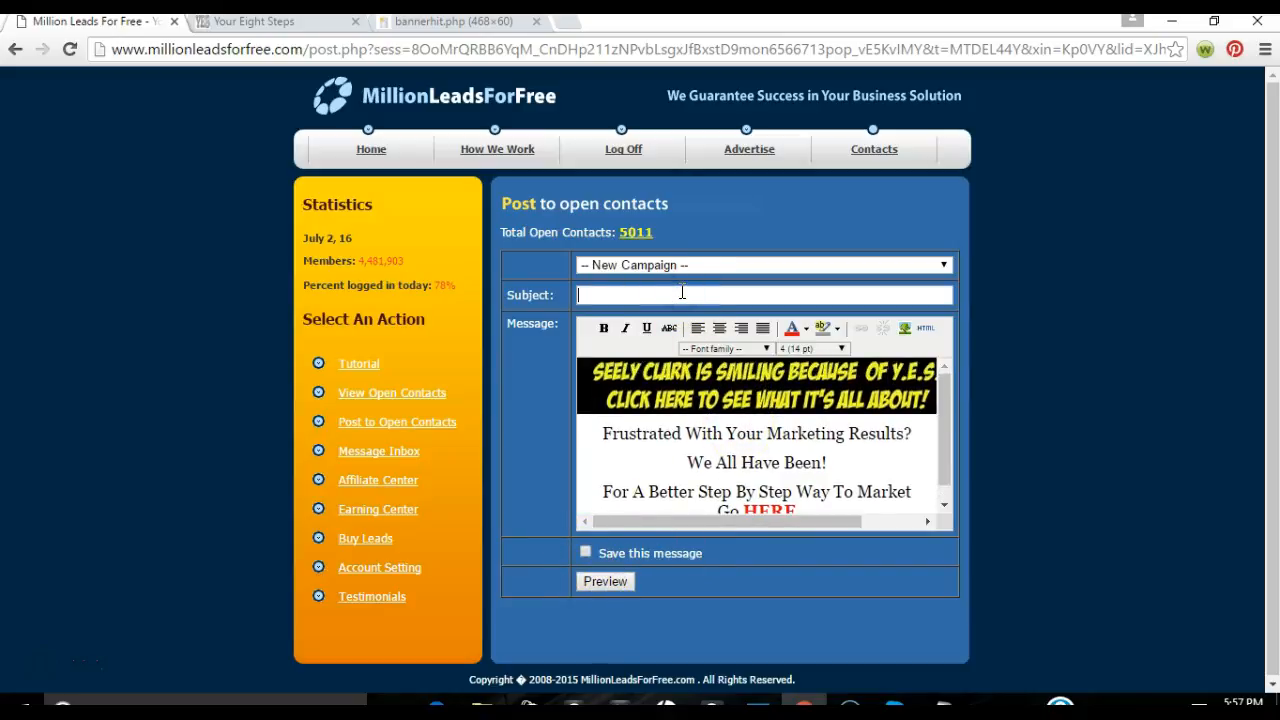
type("I")
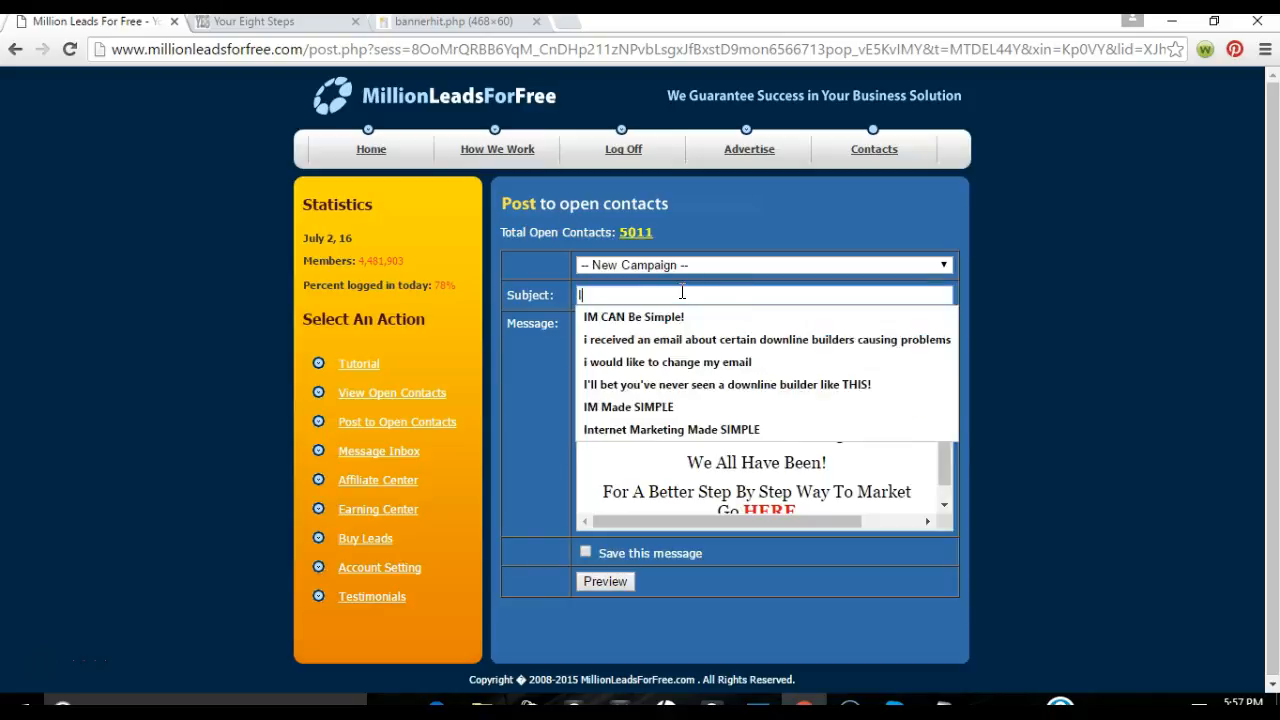
type("nternet Marketing Can Be Simple")
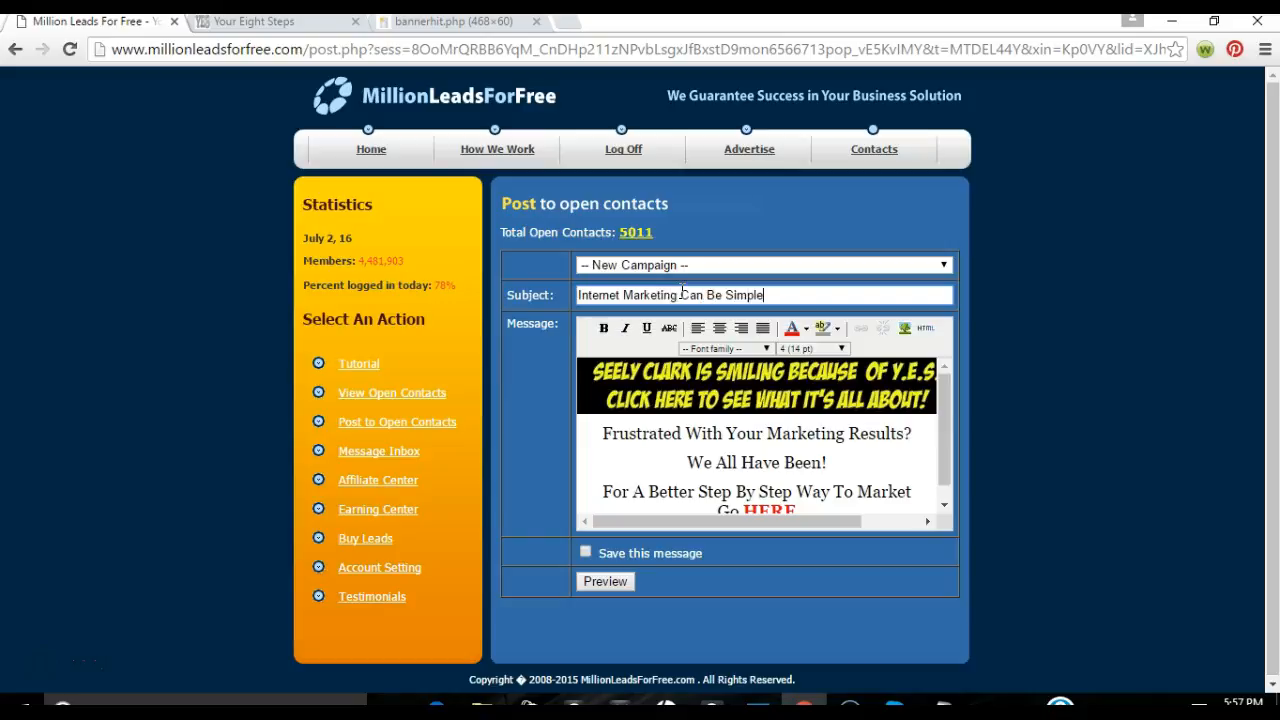
left_click(589, 580)
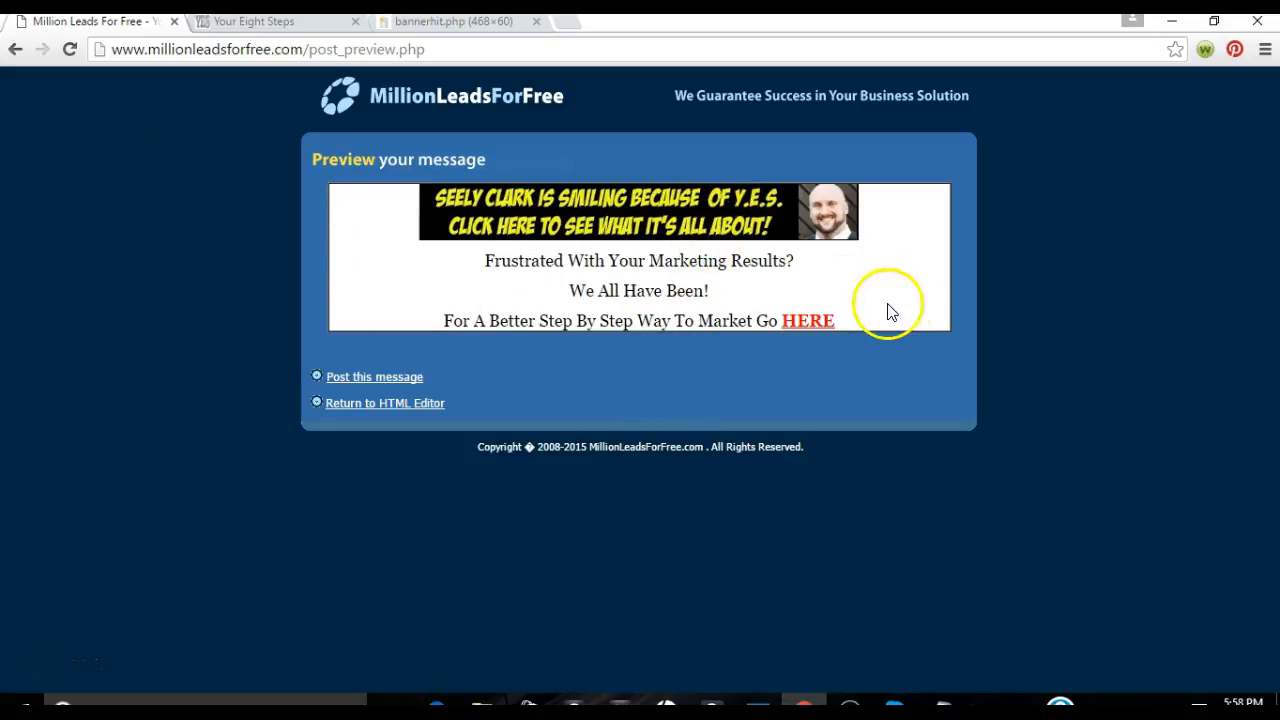
- Check the page behind the preview's HERE link, close it, and post the message
left_click(820, 329)
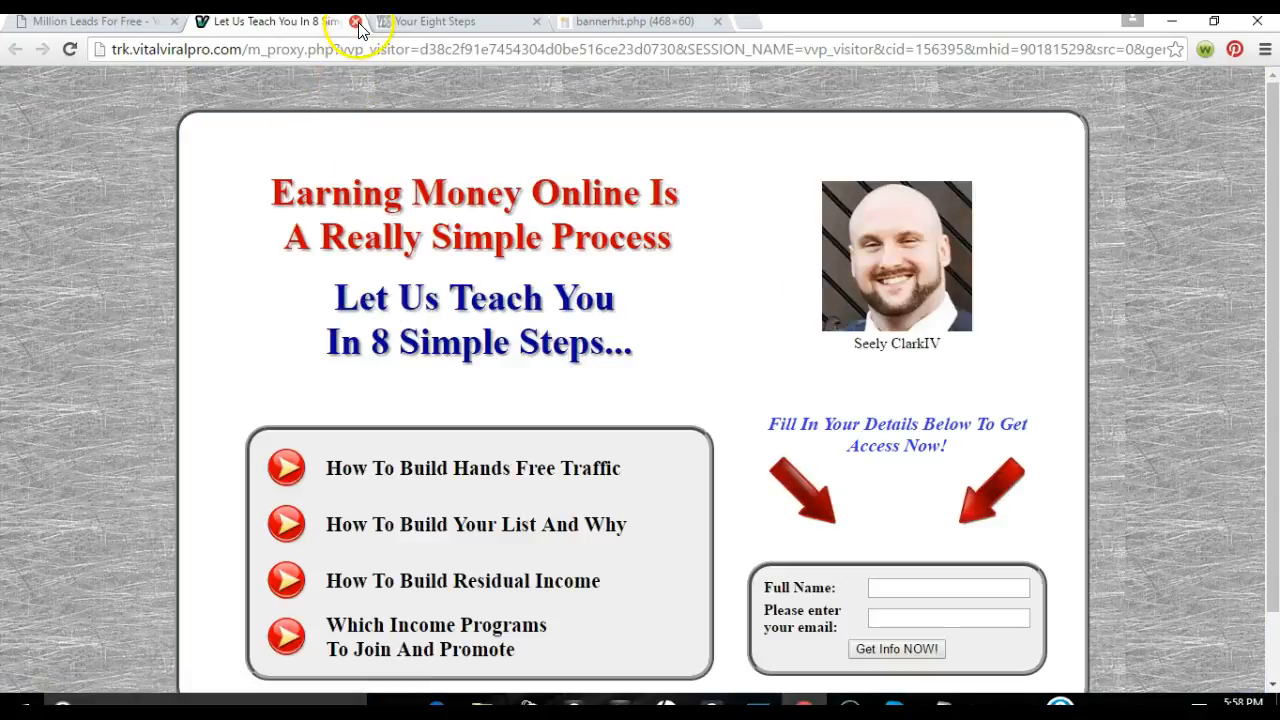
left_click(358, 22)
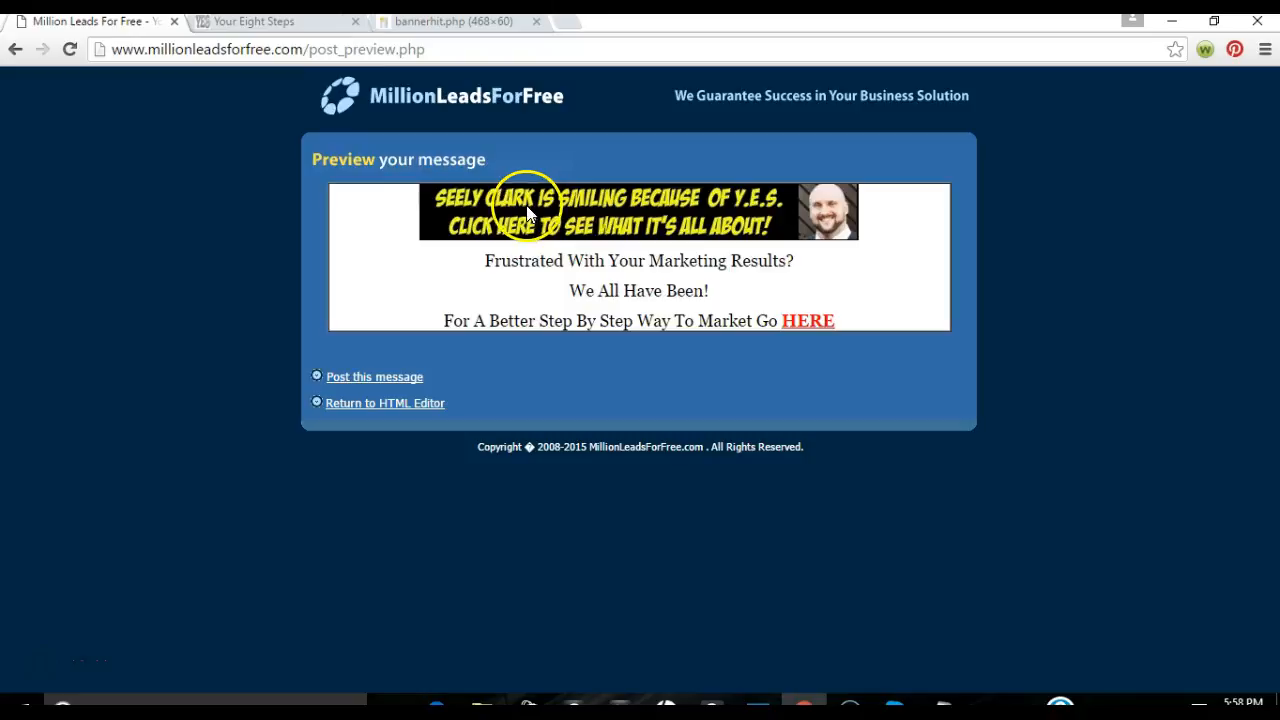
left_click(403, 378)
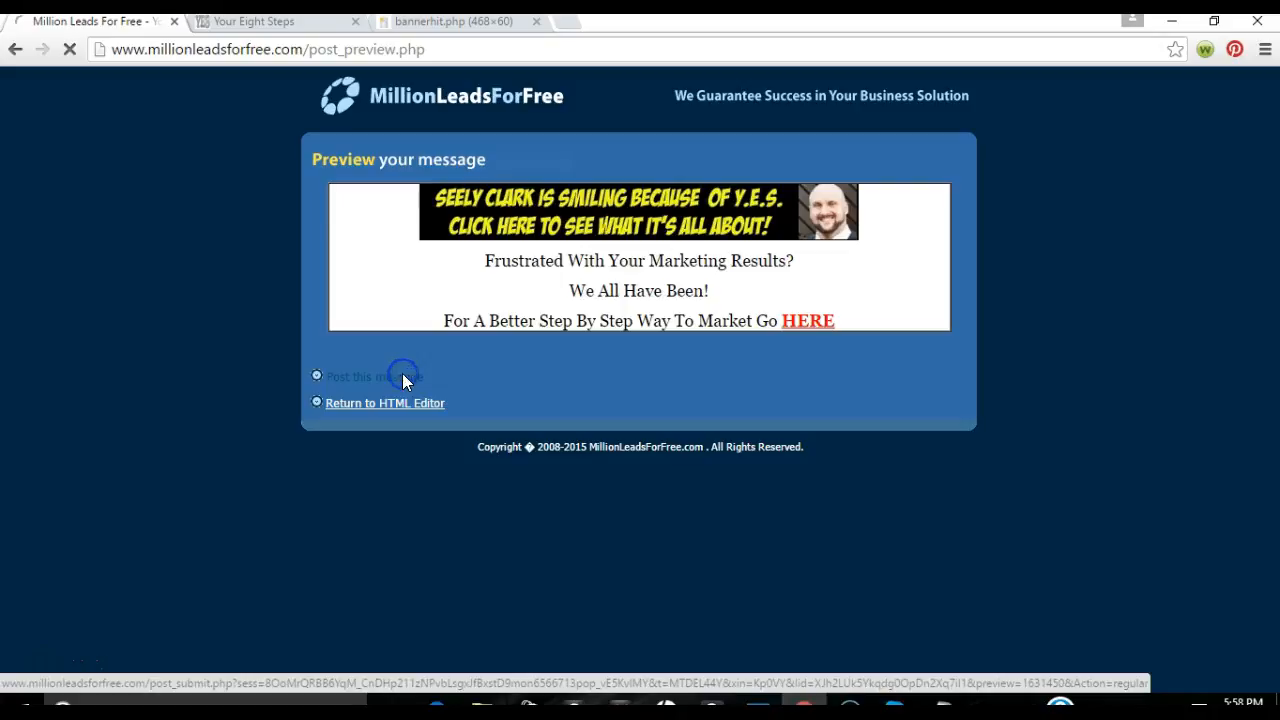